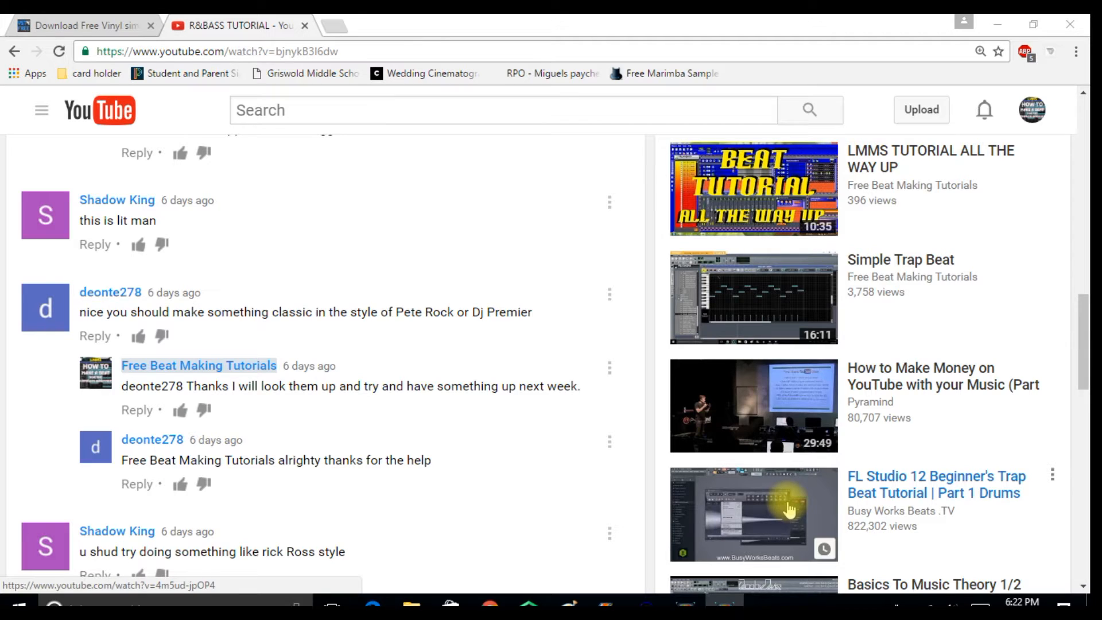
- Switch to LMMS and browse the strings folder inside the soundfonts sample folder
click(998, 24)
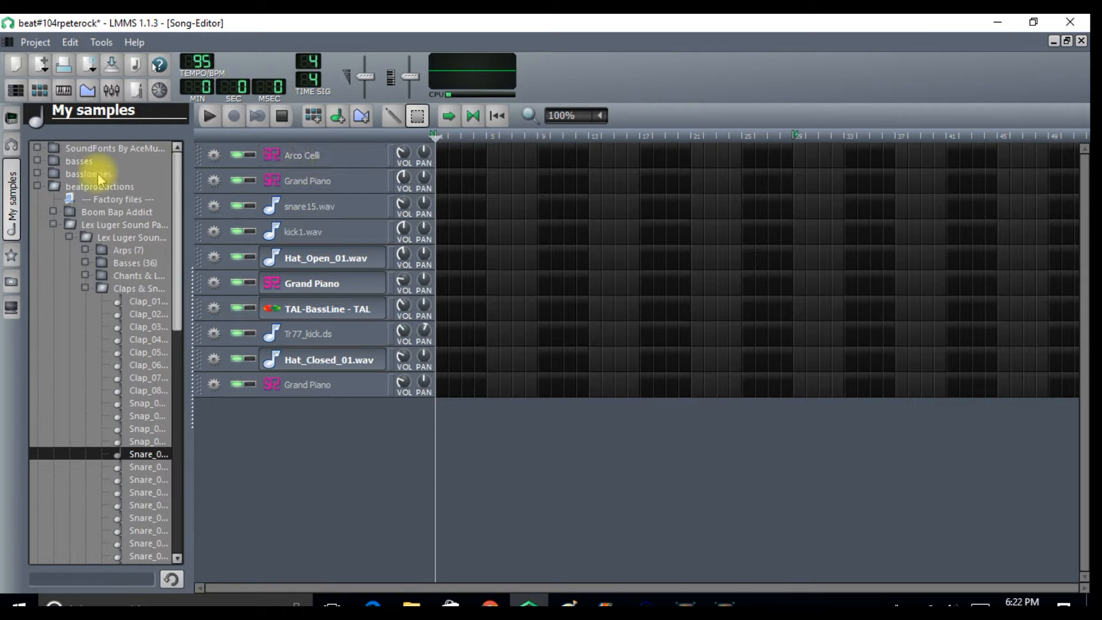
click(10, 220)
click(11, 170)
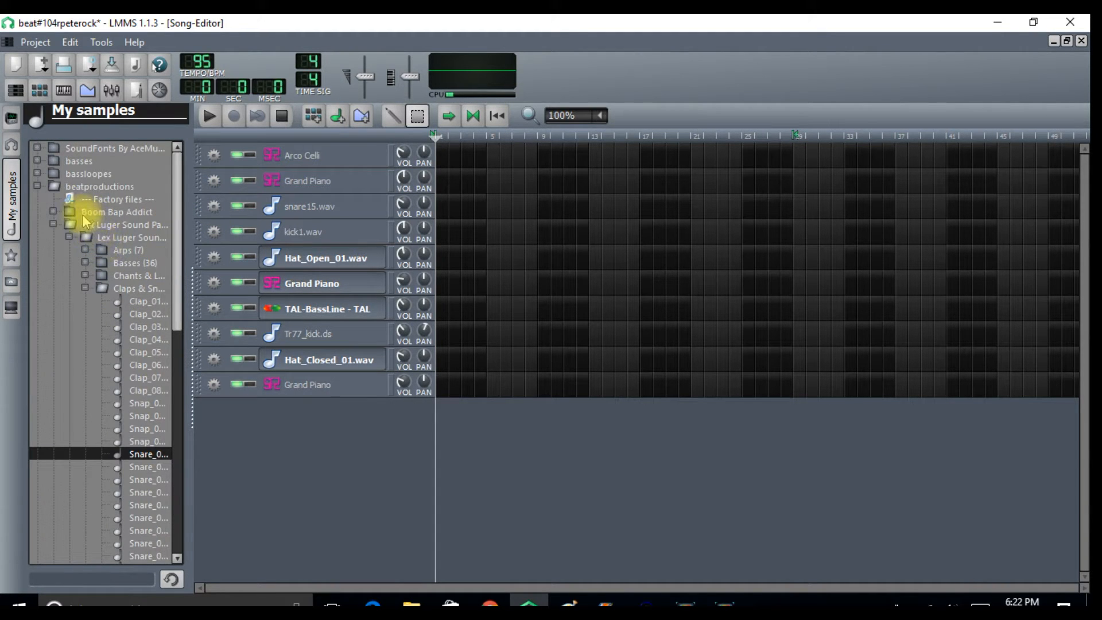
click(83, 187)
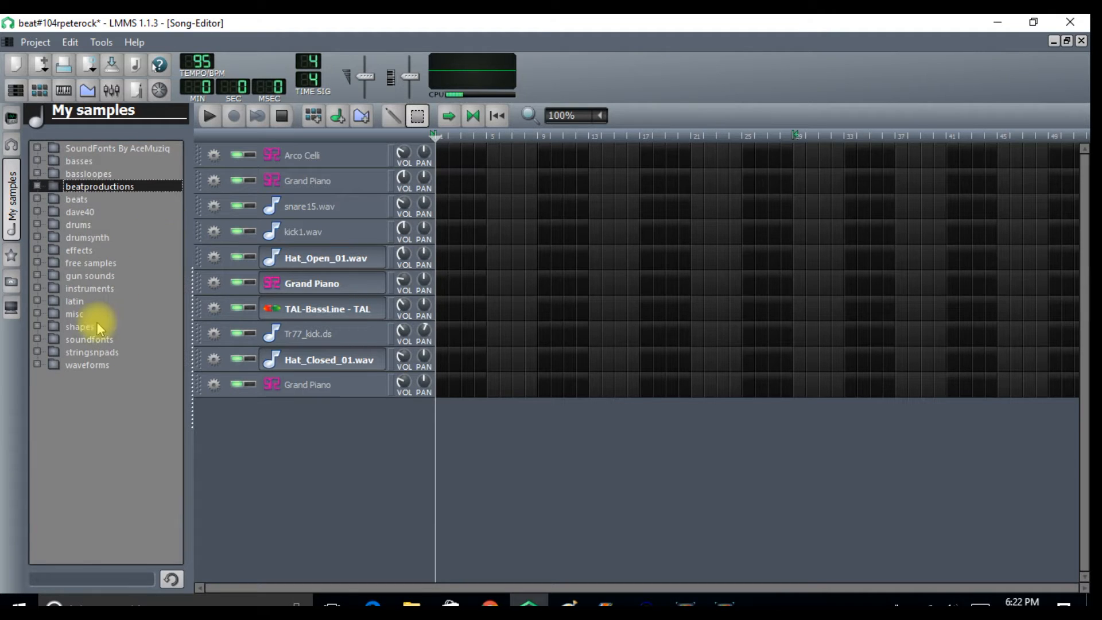
click(95, 340)
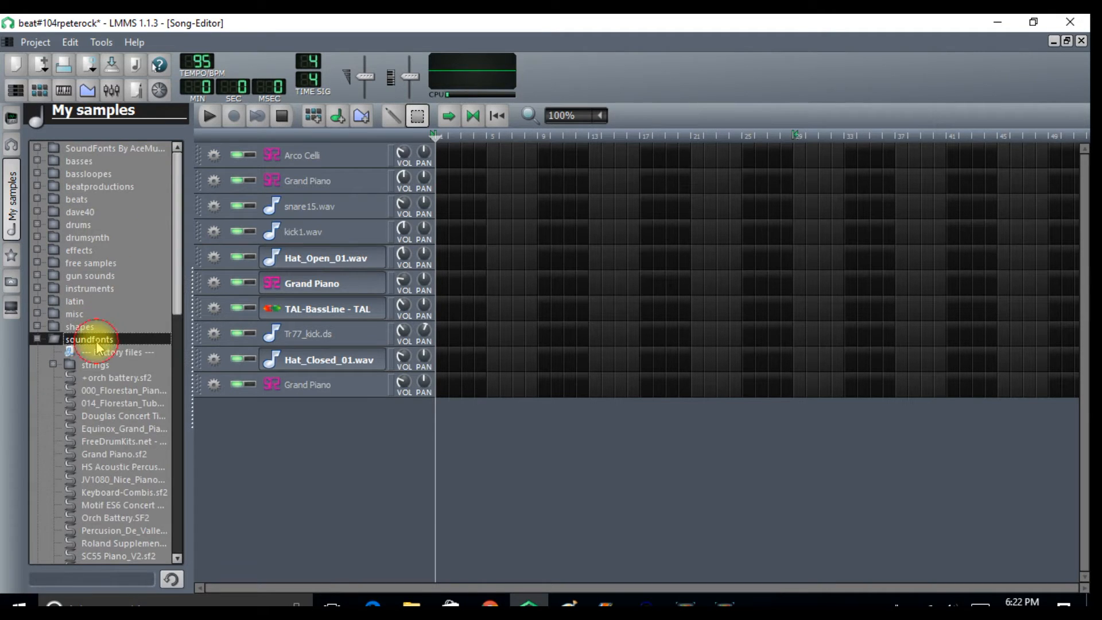
click(81, 365)
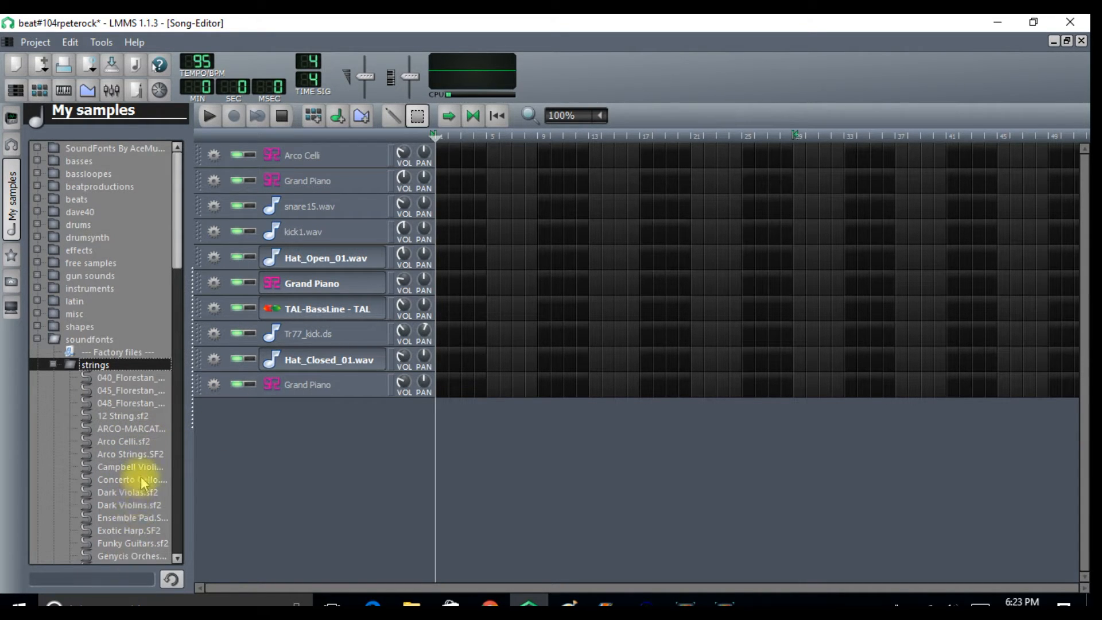
drag(177, 246, 184, 289)
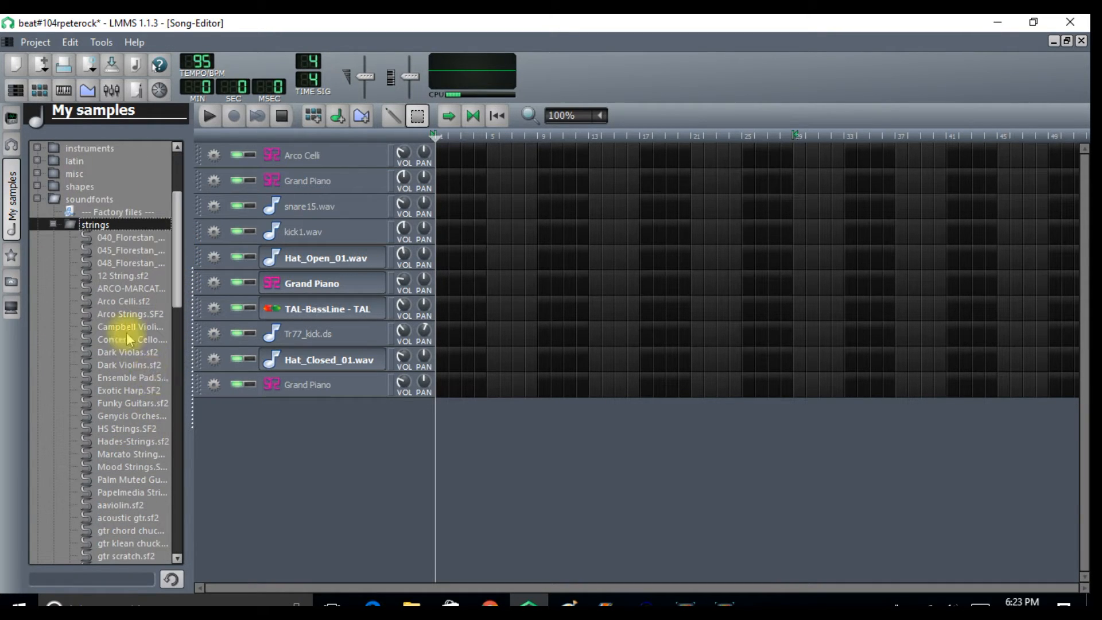
- Collapse the strings folder and expand the Boom Bap Addict folder inside beatproductions
double_click(95, 226)
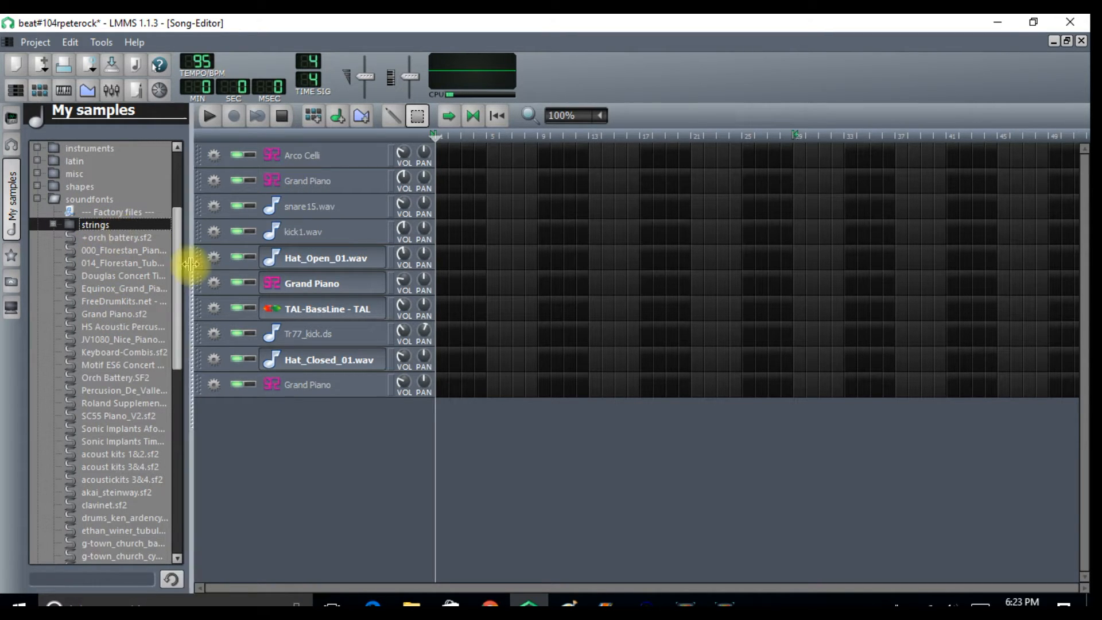
drag(178, 263, 179, 177)
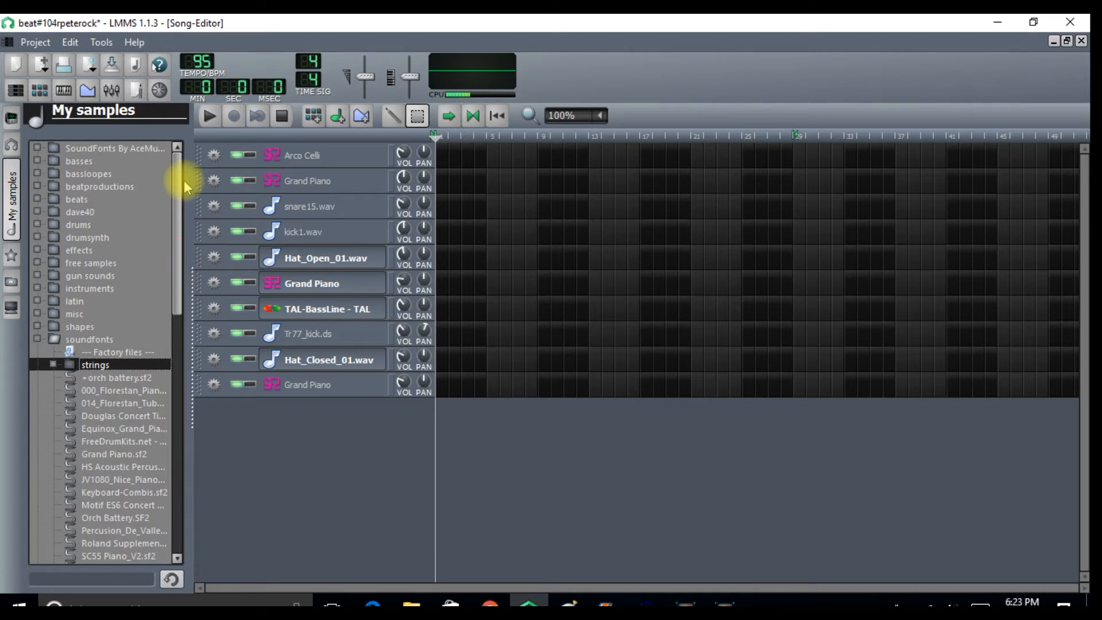
click(115, 188)
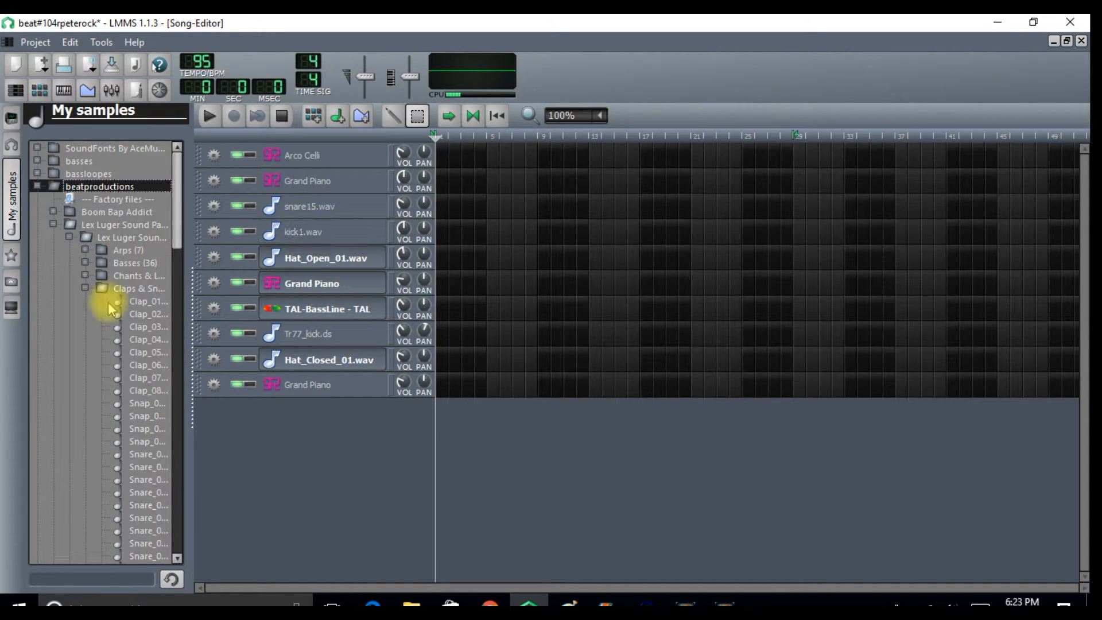
click(112, 214)
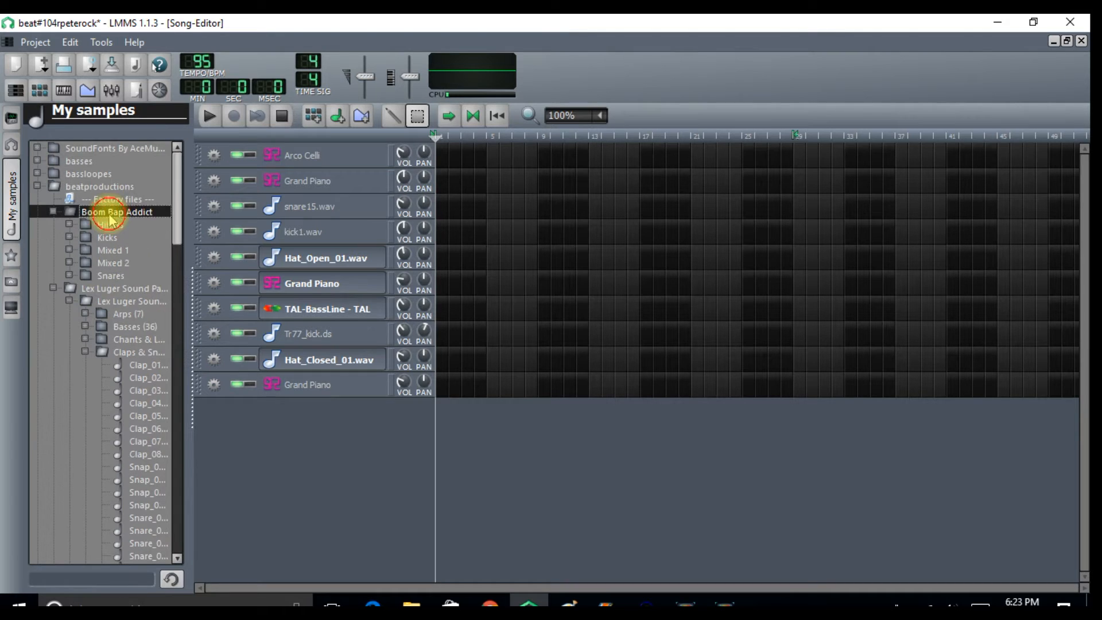
- Audition the kick1.wav instrument and view the snare15.wav instrument's settings, closing each window
click(336, 236)
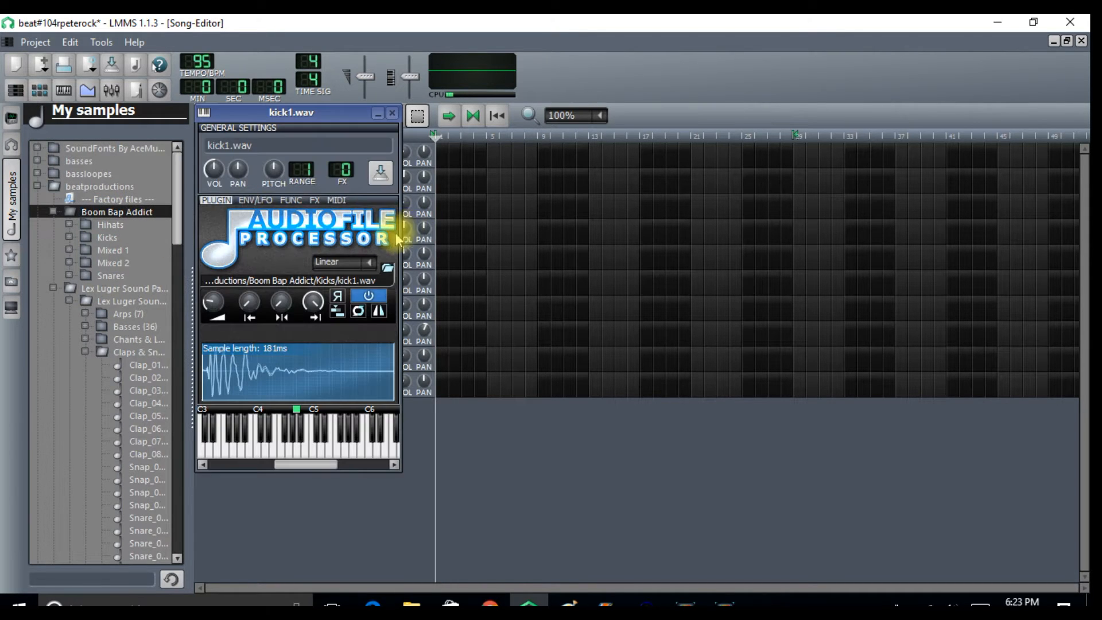
click(294, 453)
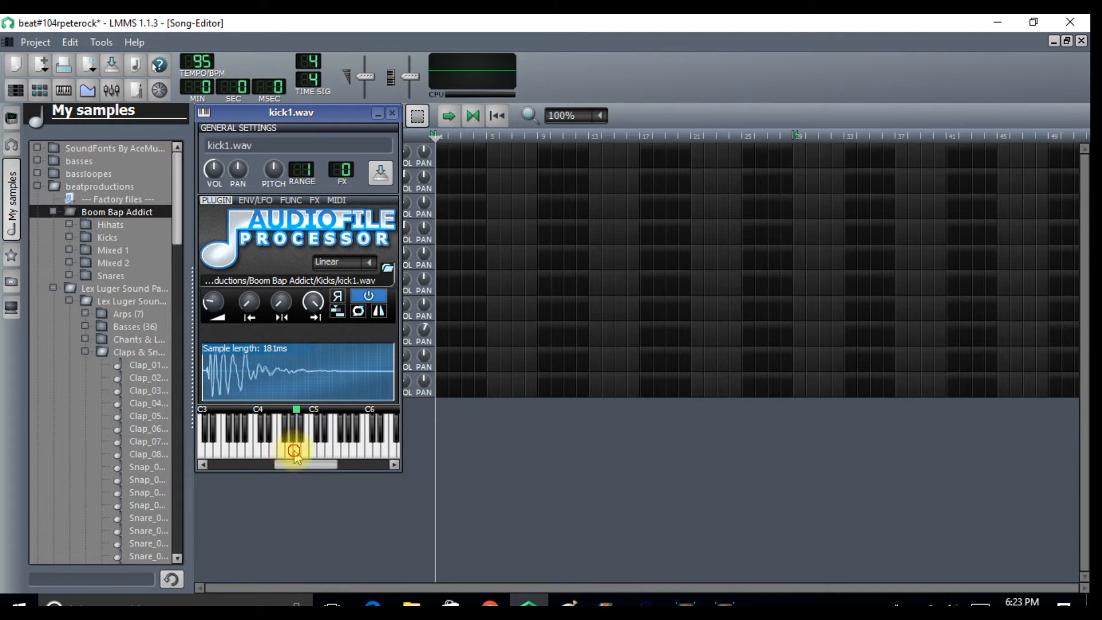
click(394, 115)
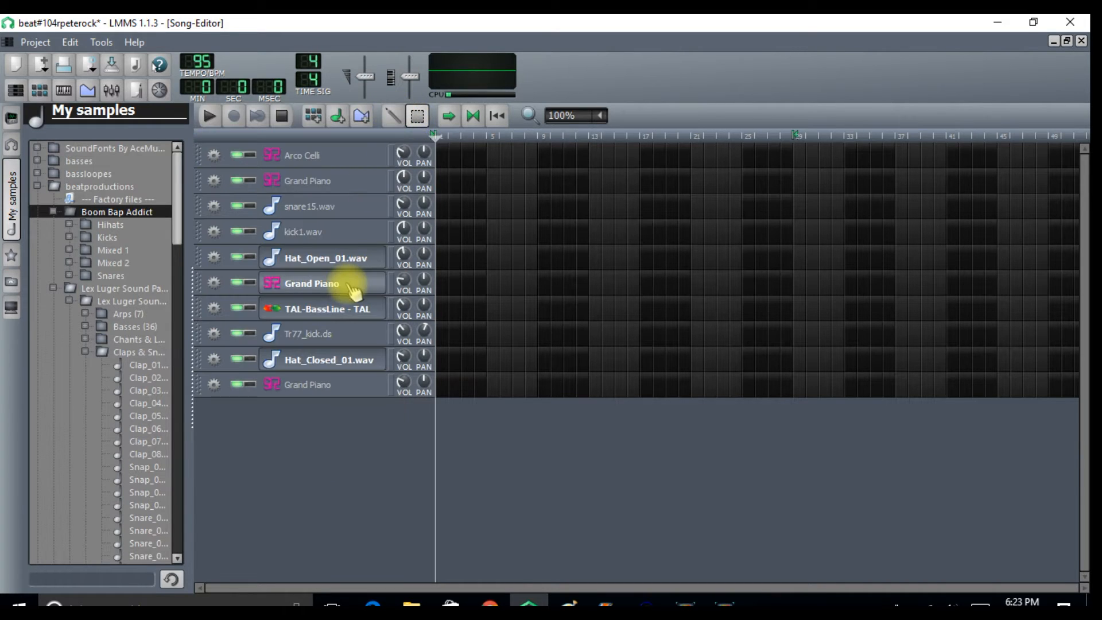
click(319, 209)
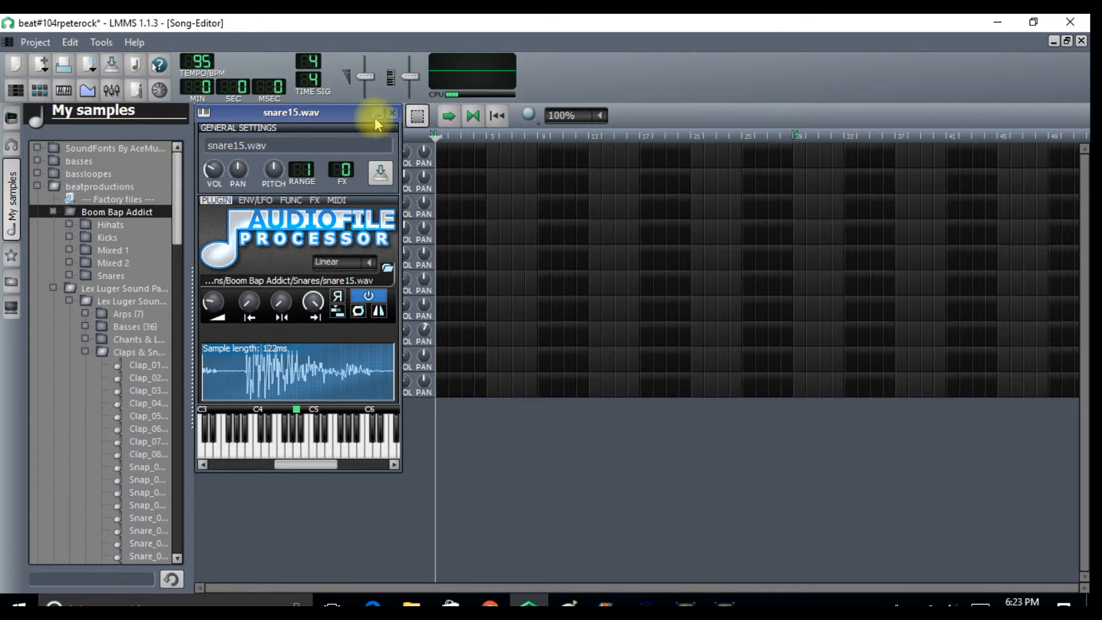
click(392, 113)
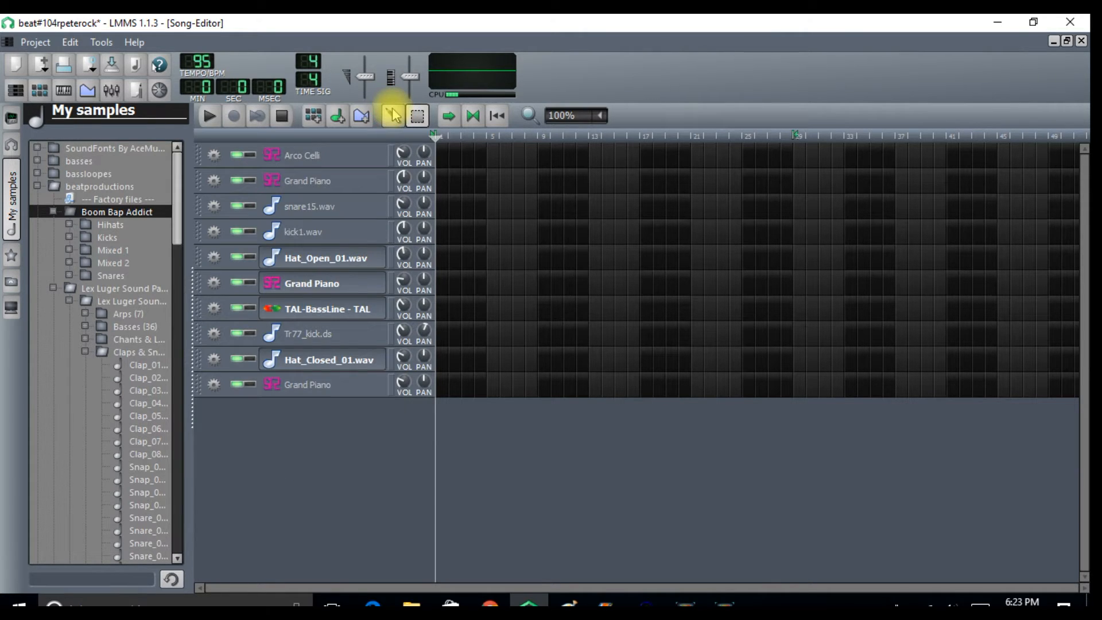
- Audition the Grand Piano track directly below Arco Celli, view its effects chain and close its window
click(324, 181)
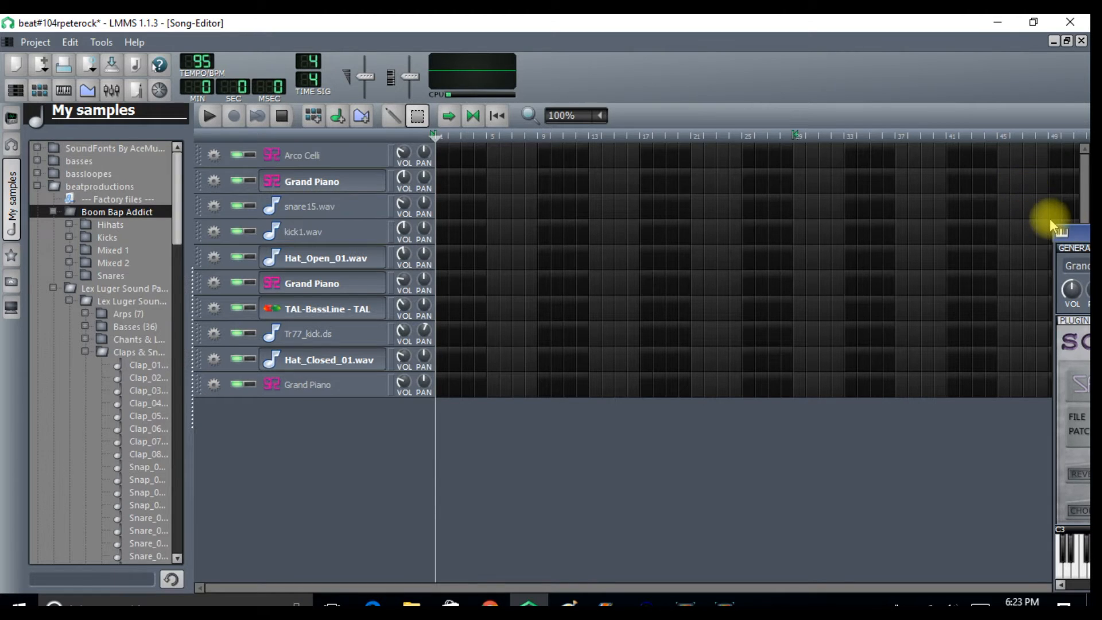
drag(1073, 232, 613, 171)
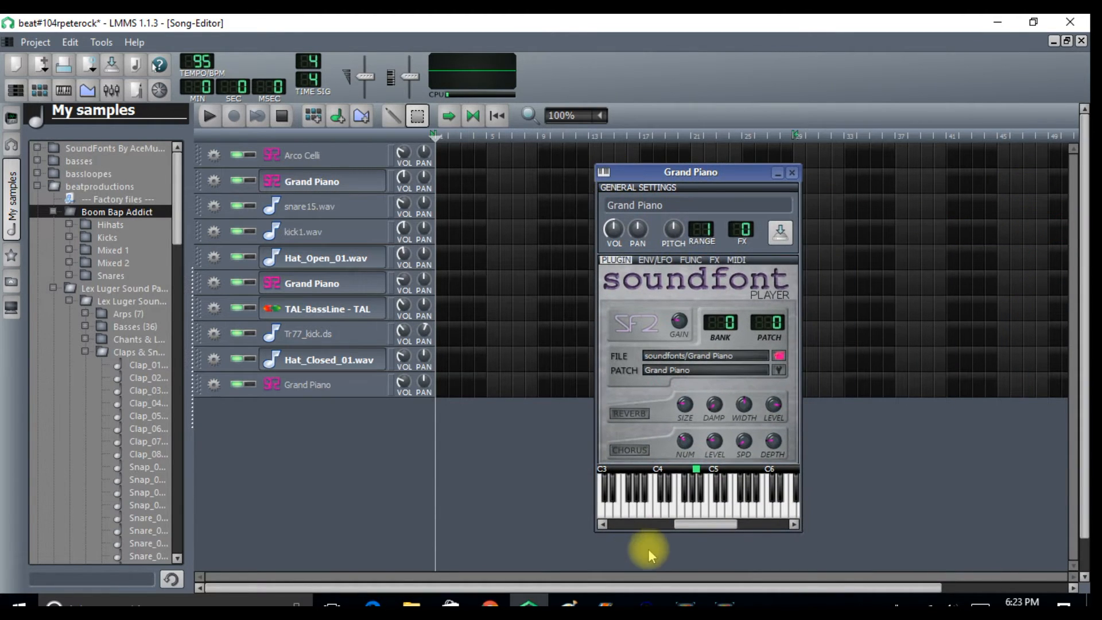
click(687, 508)
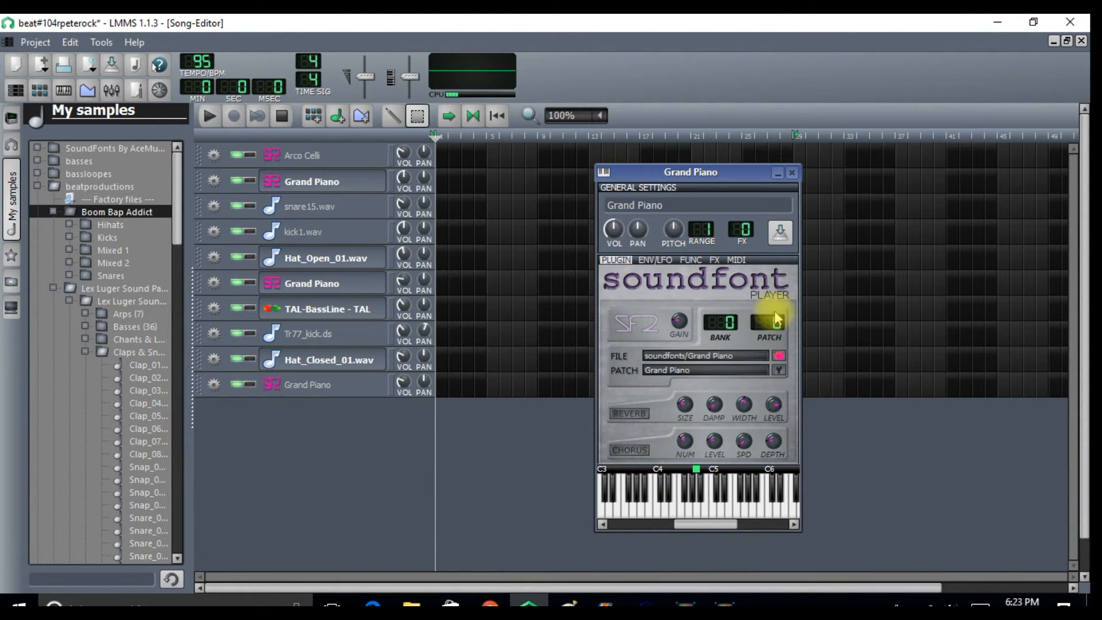
click(714, 261)
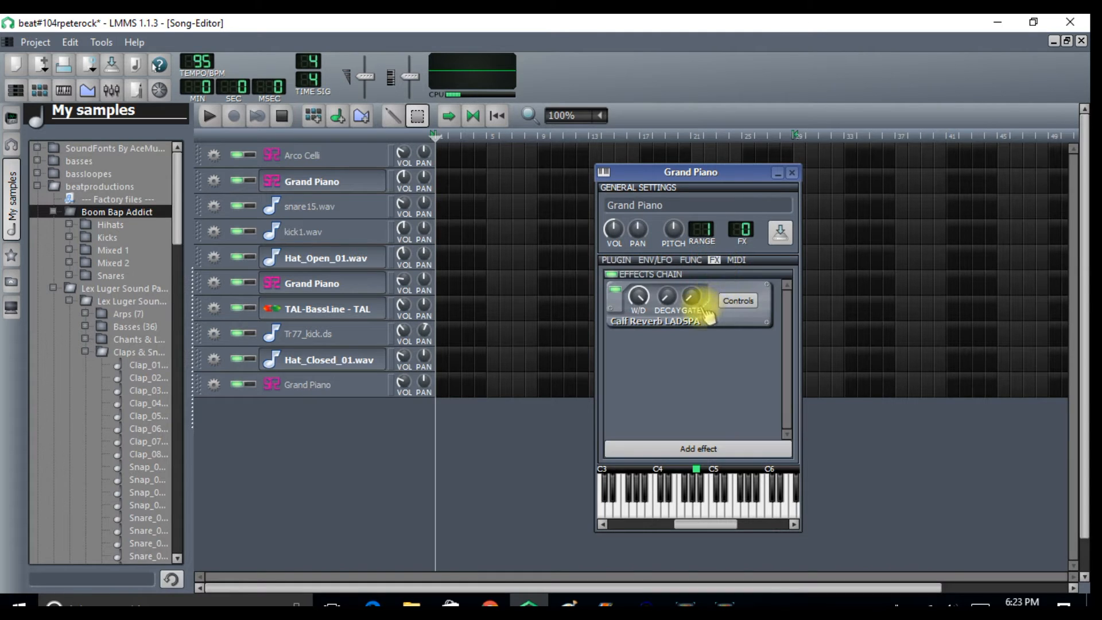
click(791, 174)
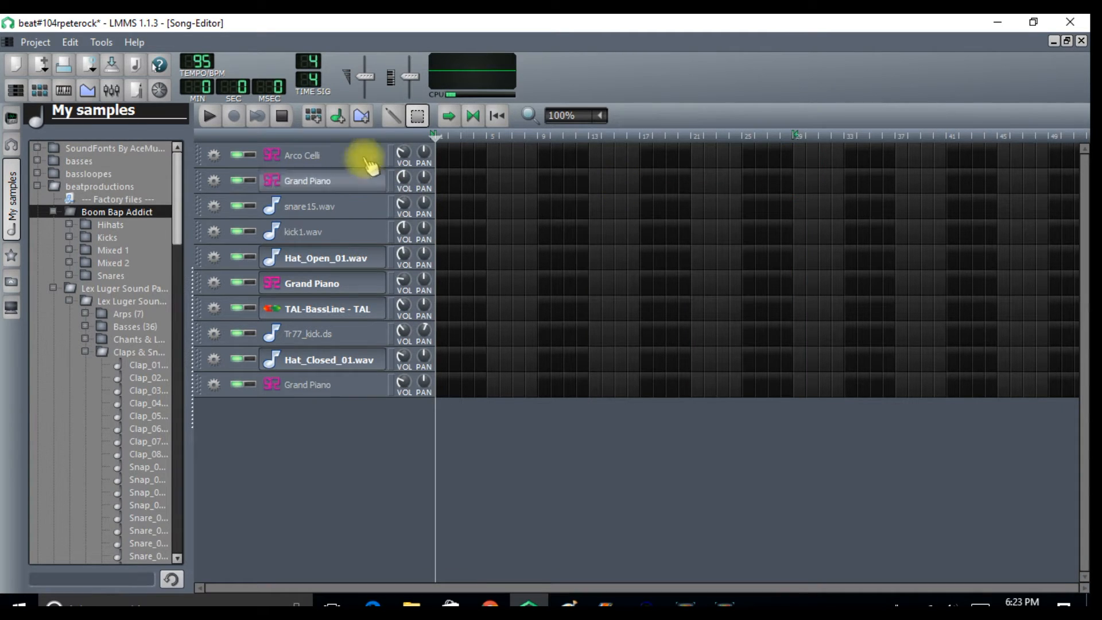
- View the Arco Celli track's soundfont settings and effects chain, and close its window
click(352, 151)
drag(1082, 232, 641, 153)
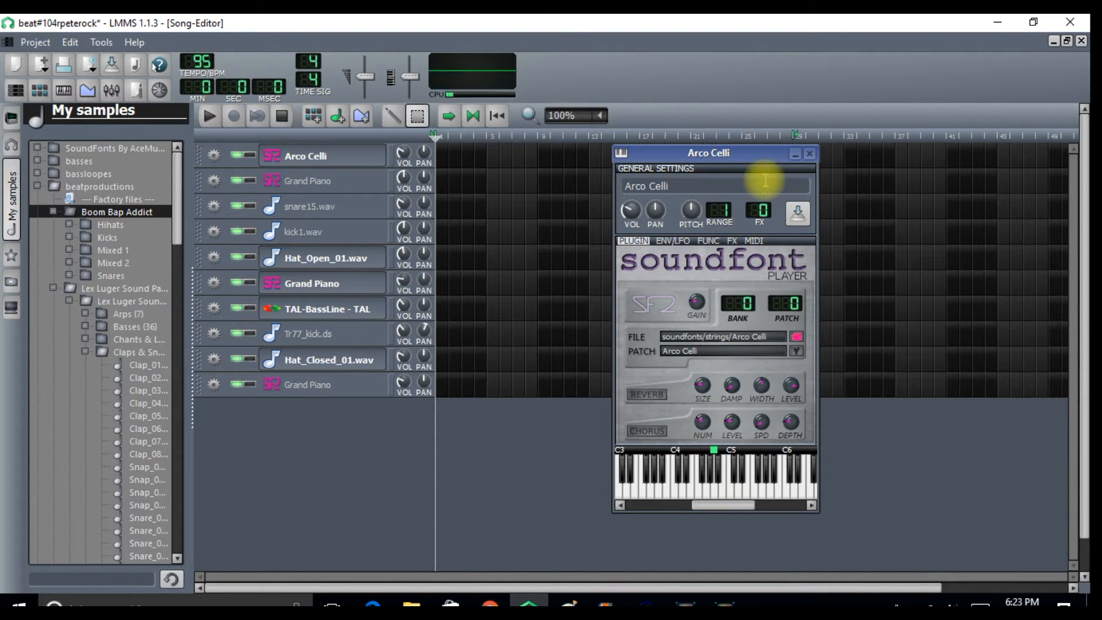
click(731, 241)
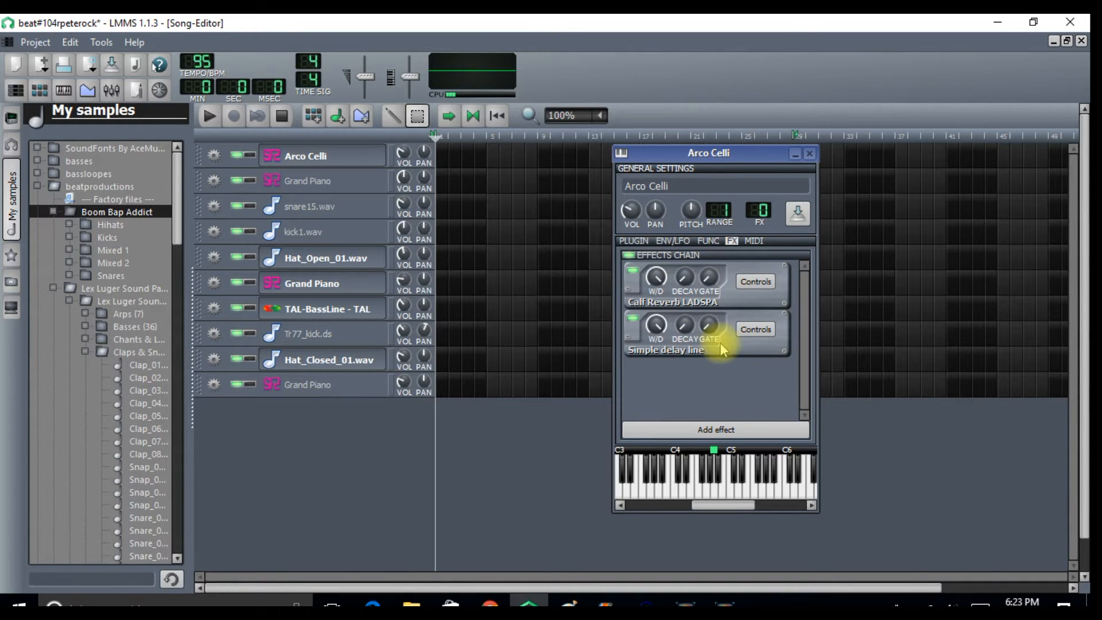
click(810, 153)
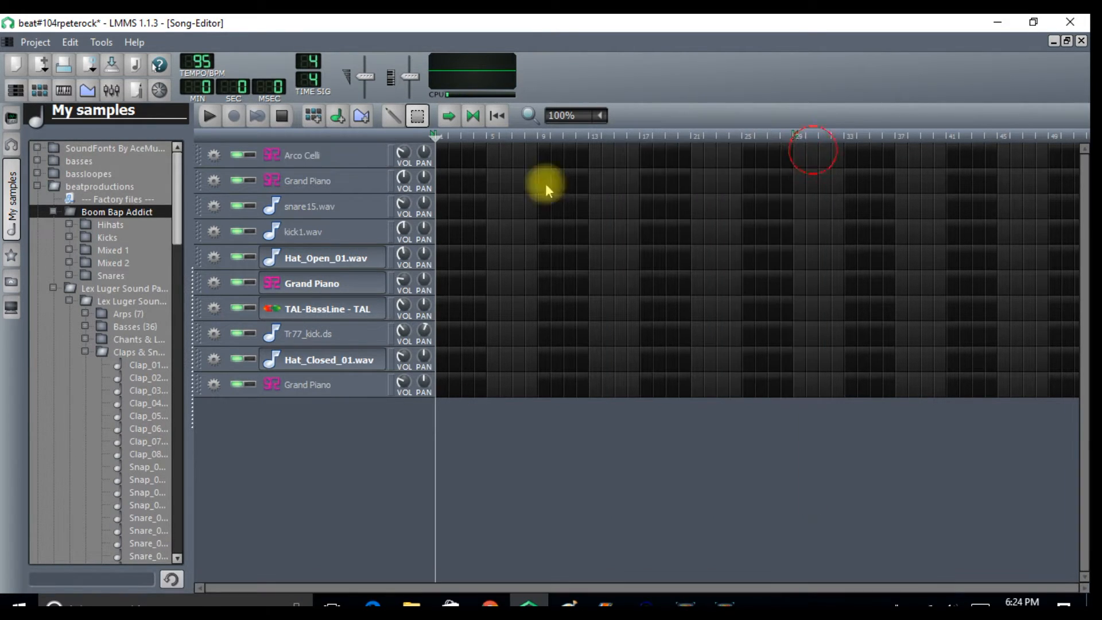
- View the effects chain of the Grand Piano track below Hat_Open_01.wav and close its window
click(331, 286)
click(331, 285)
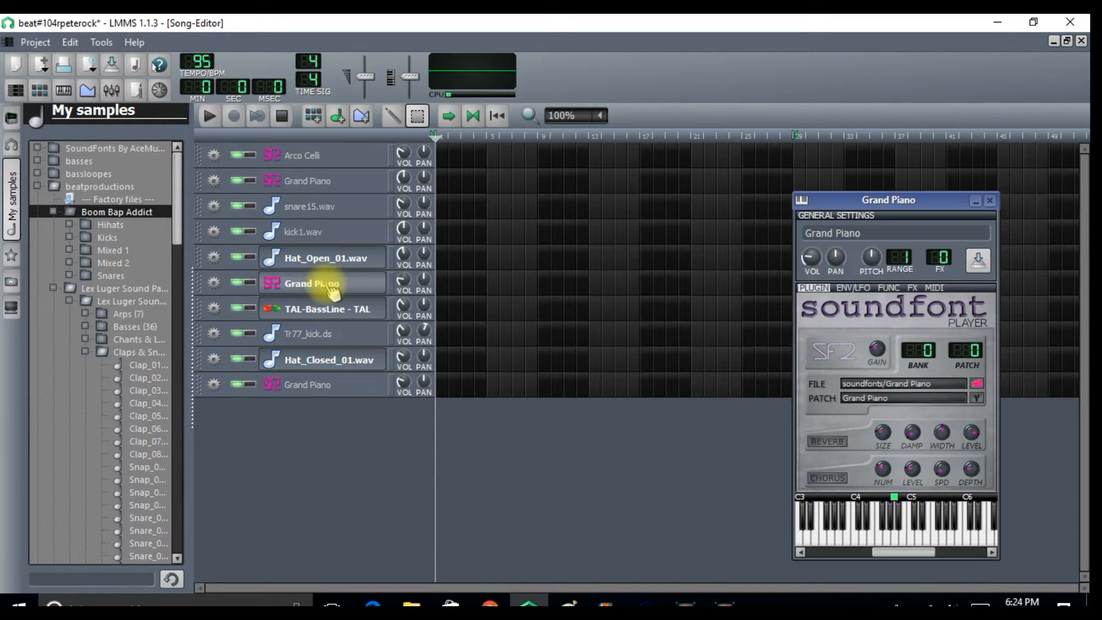
click(916, 288)
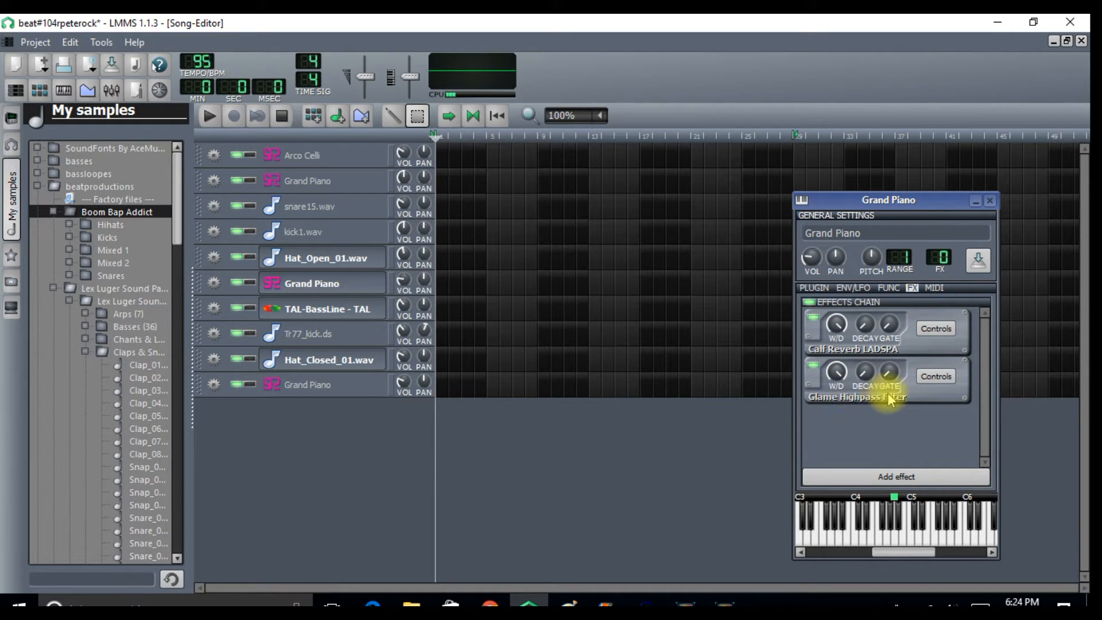
click(900, 474)
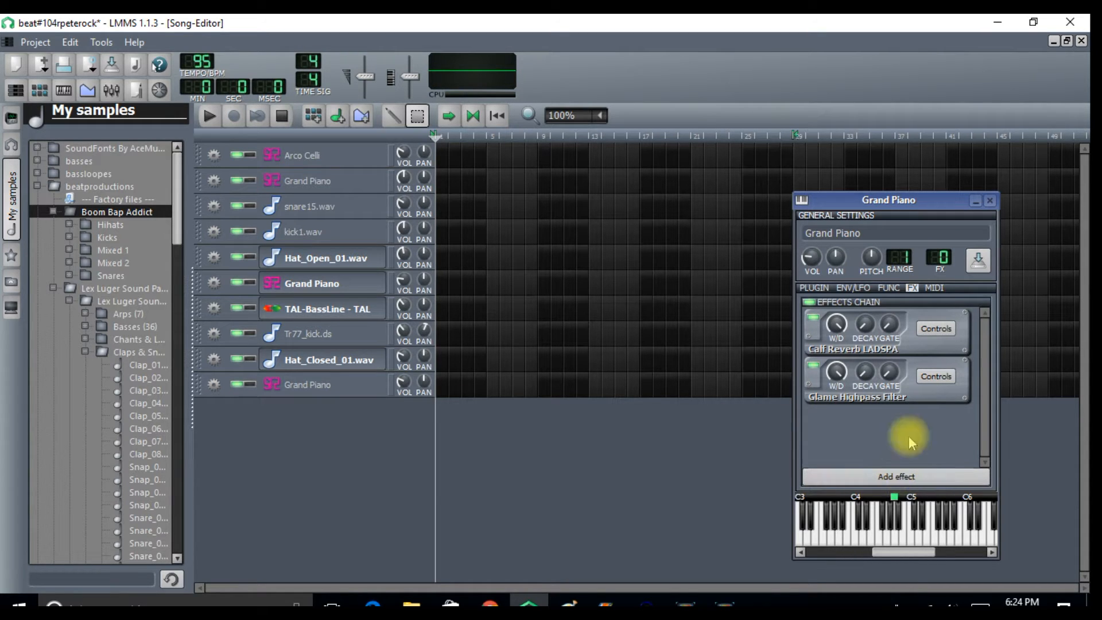
click(991, 200)
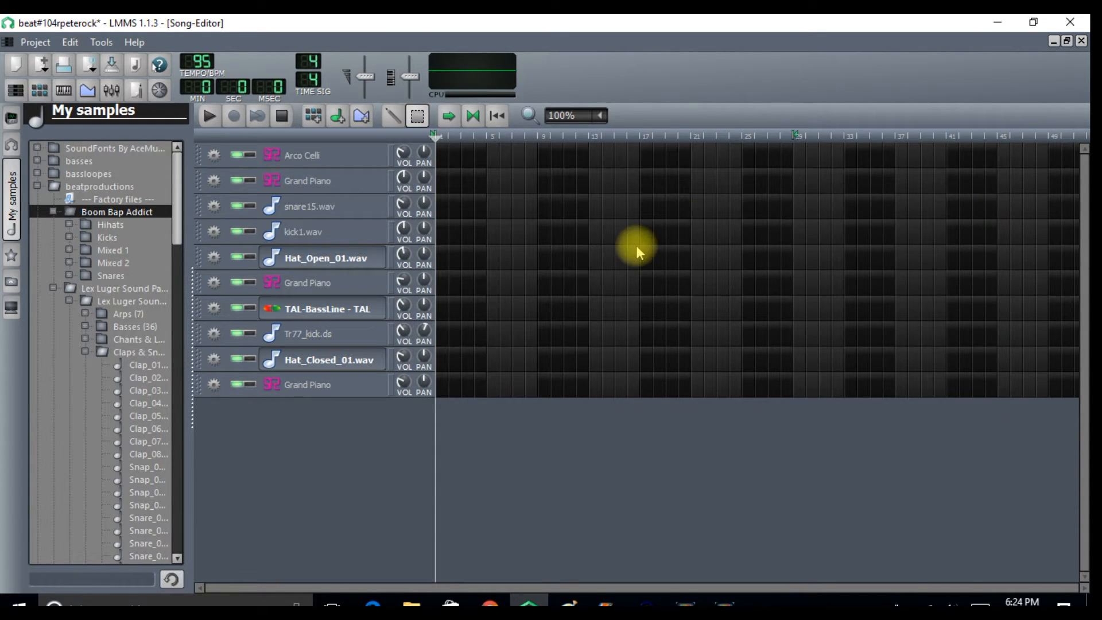
- Open the Tr77_kick.ds instrument, locate its sample in the drumsynth tr77 folder, audition it and close the instrument
click(328, 337)
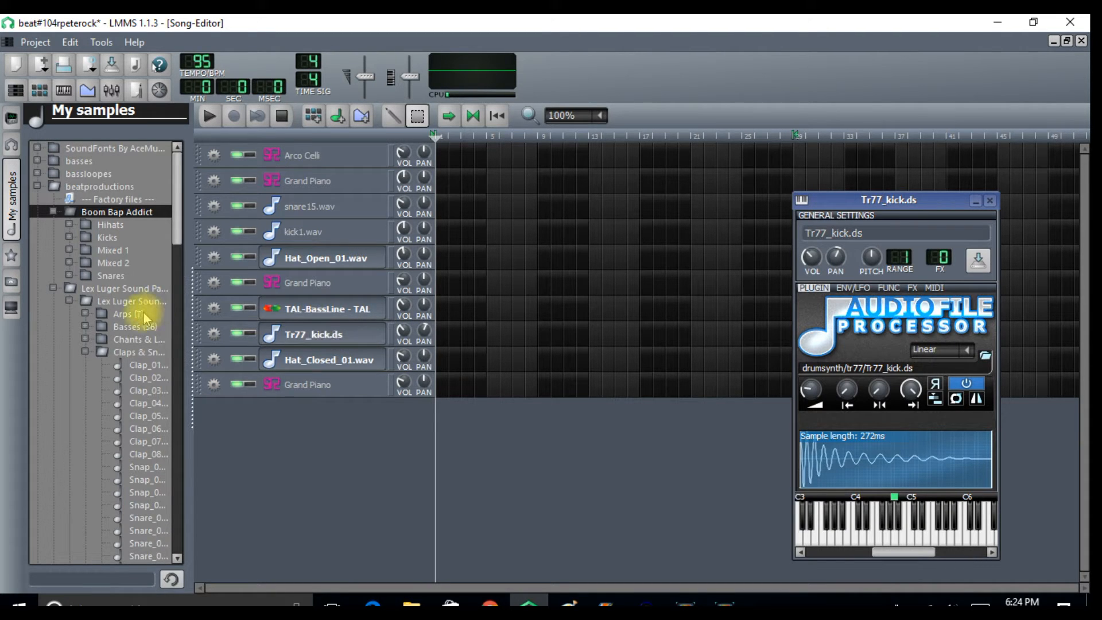
drag(178, 219, 189, 386)
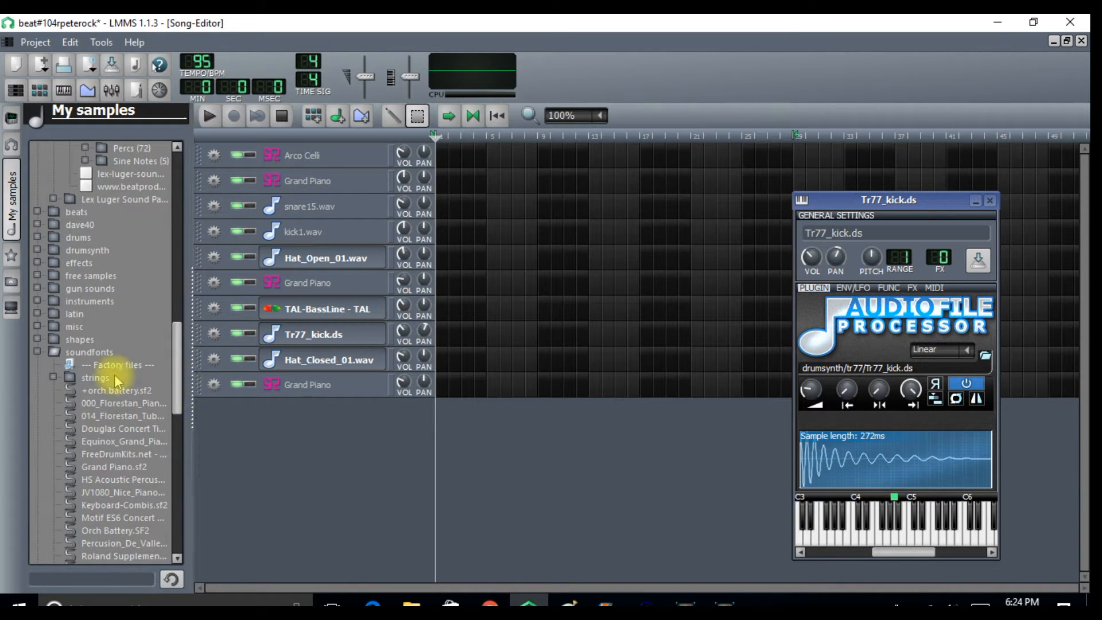
double_click(89, 353)
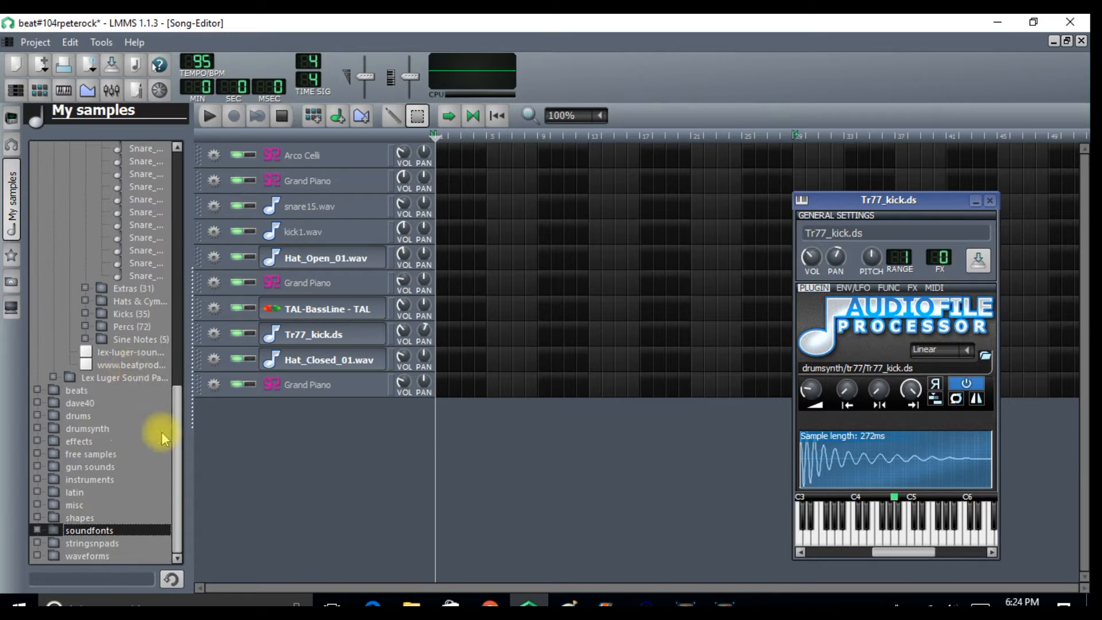
double_click(86, 429)
drag(180, 394, 179, 466)
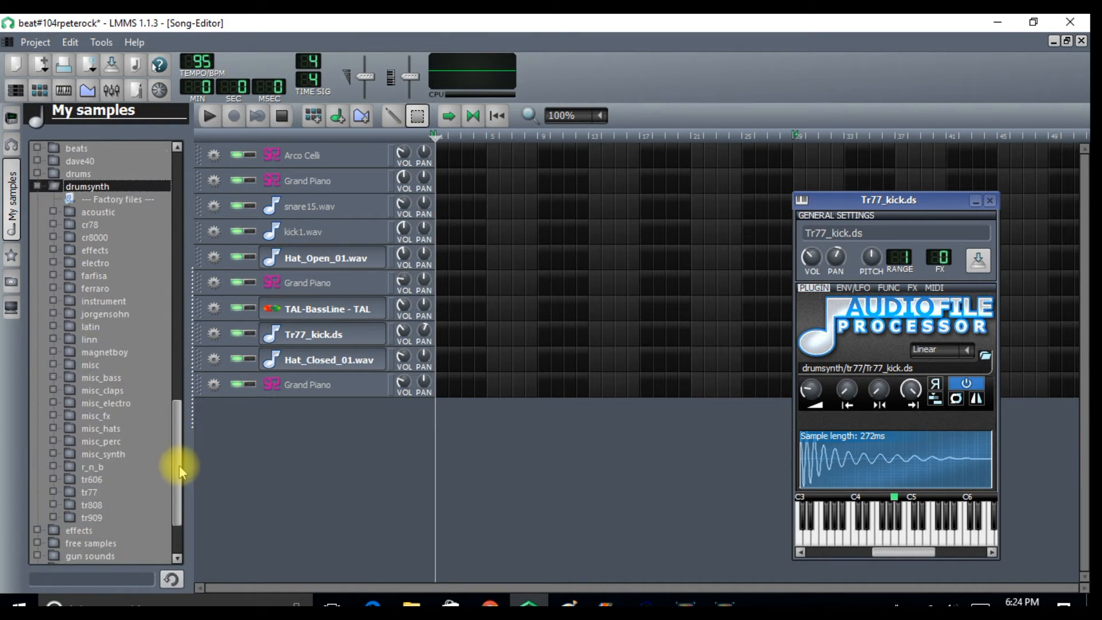
double_click(89, 492)
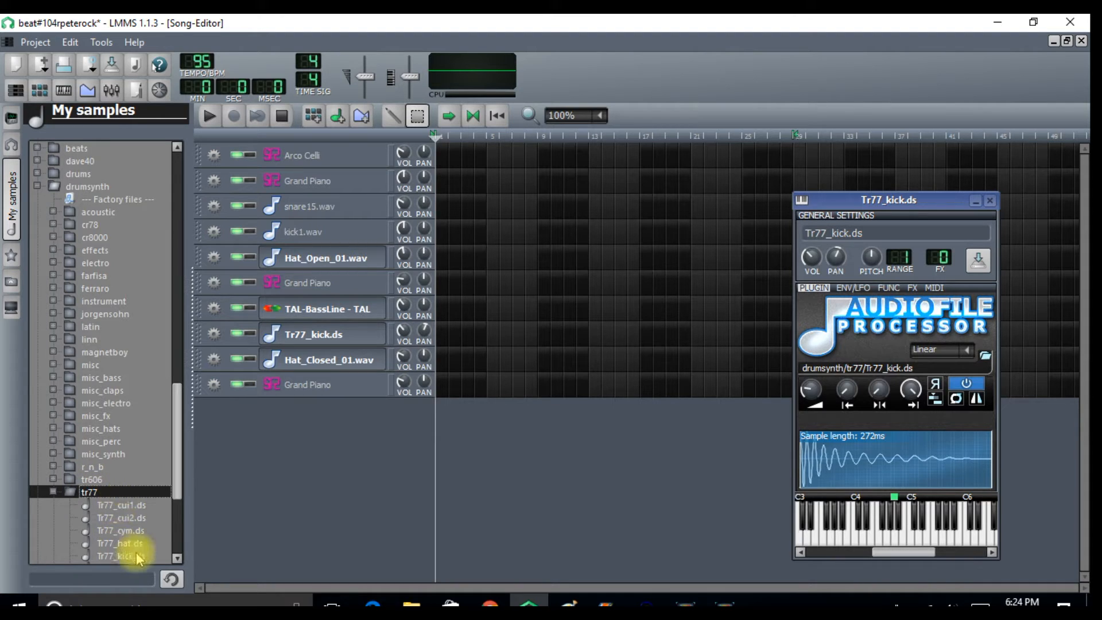
click(898, 540)
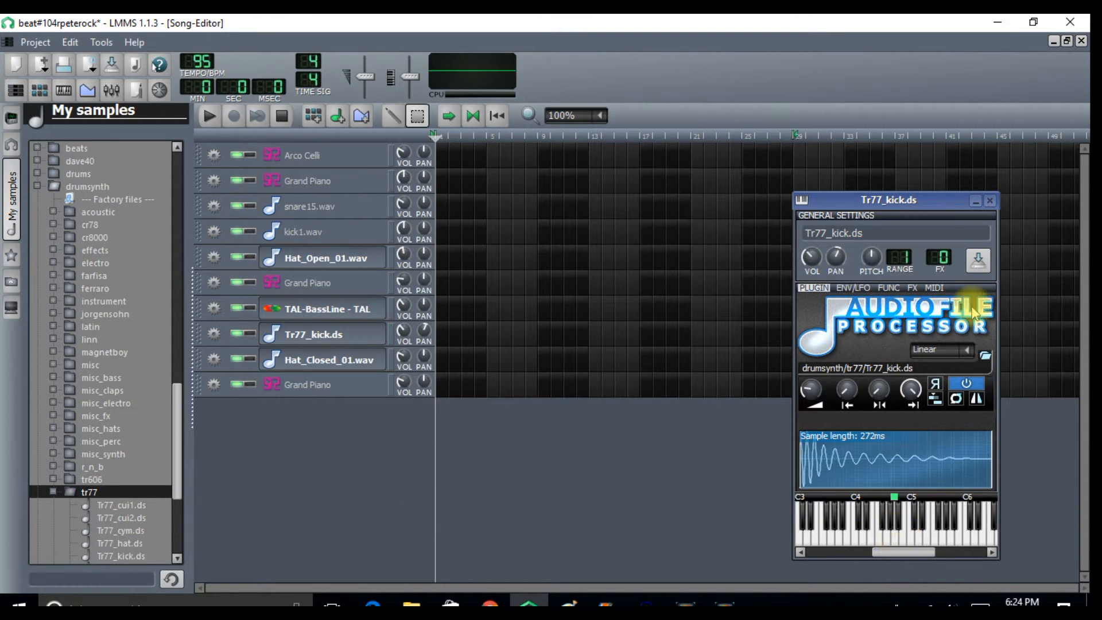
click(991, 199)
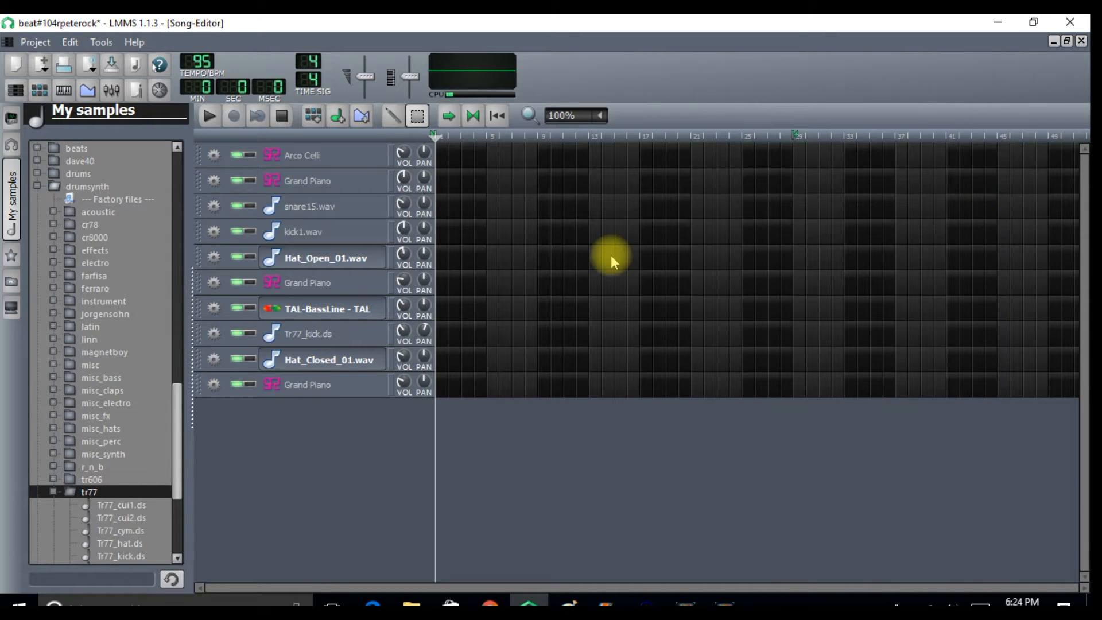
- Close the Hat_Closed_01.wav instrument and find the beatproductions folder among the samples
click(327, 367)
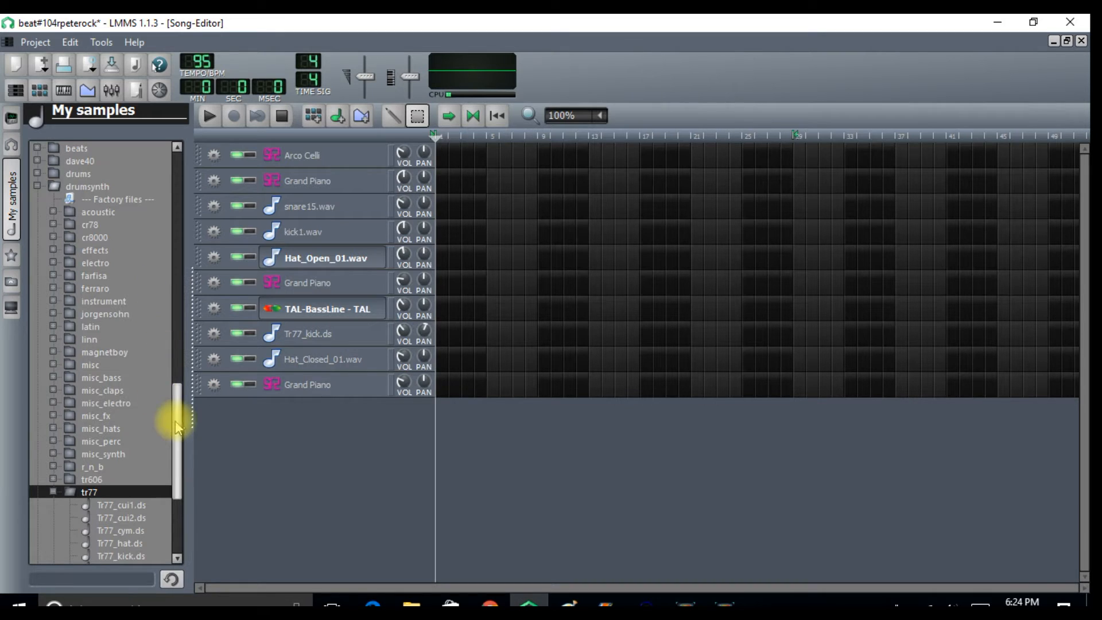
drag(176, 422, 181, 193)
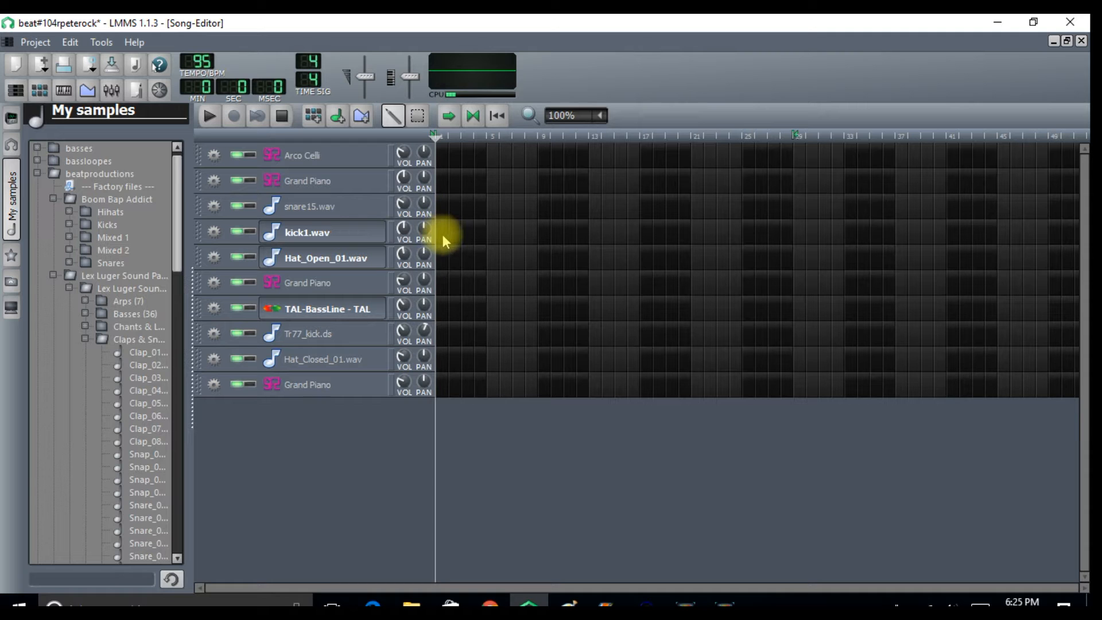
- Create a kick1.wav pattern in bar 1, open it in the piano roll and place an A4 note at its start
click(442, 234)
right_click(444, 234)
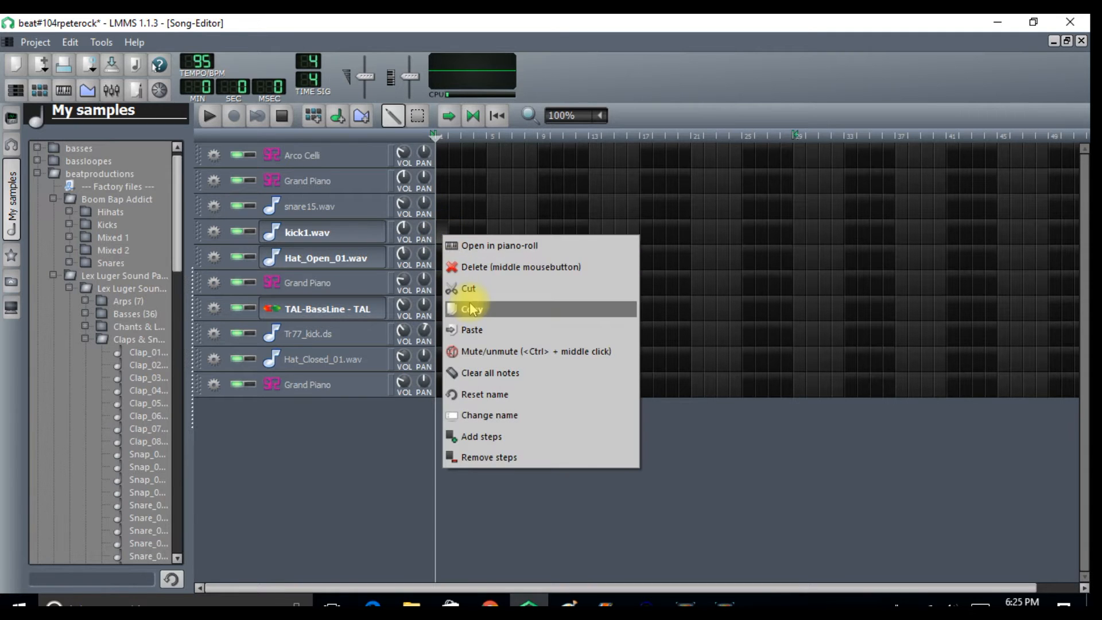
click(472, 248)
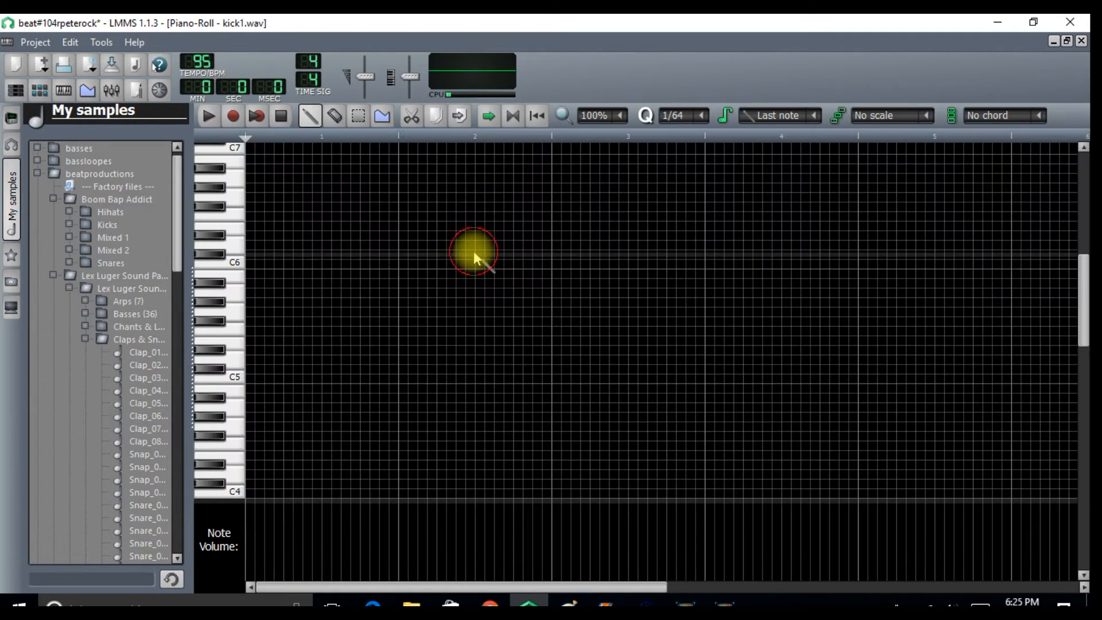
click(252, 408)
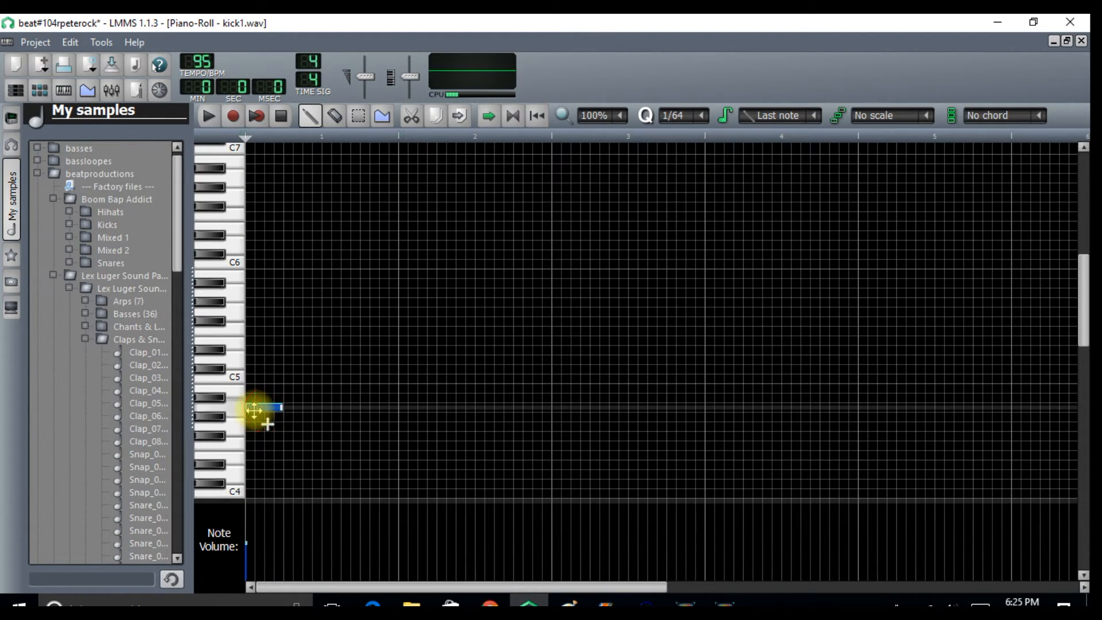
- Set the piano roll quantization to 1/16 and shorten the first kick note to an eighth note
click(701, 115)
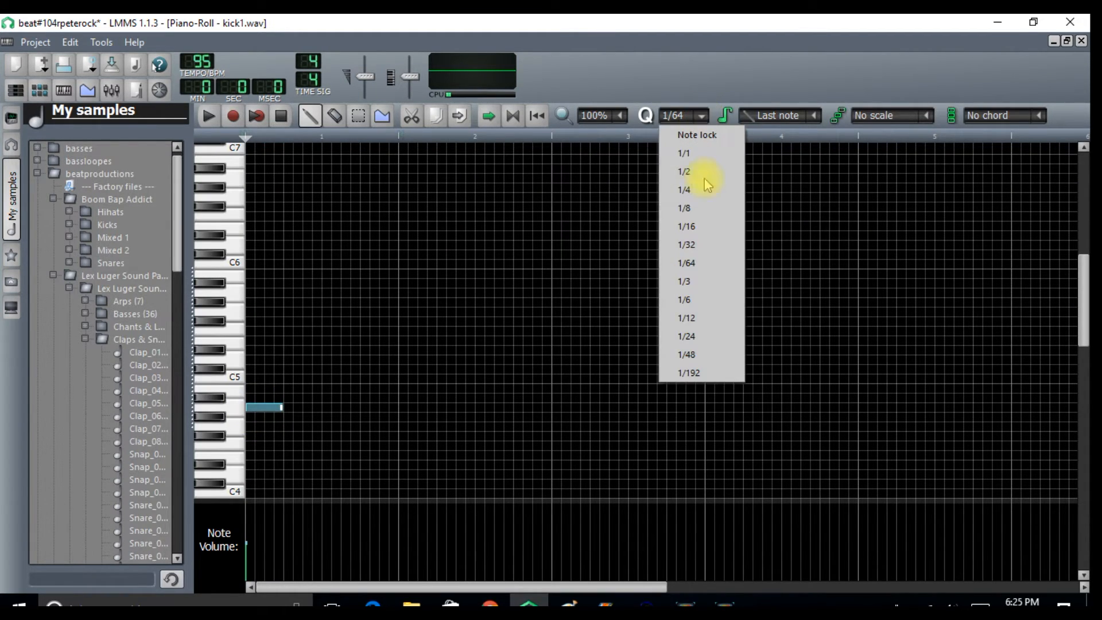
click(705, 228)
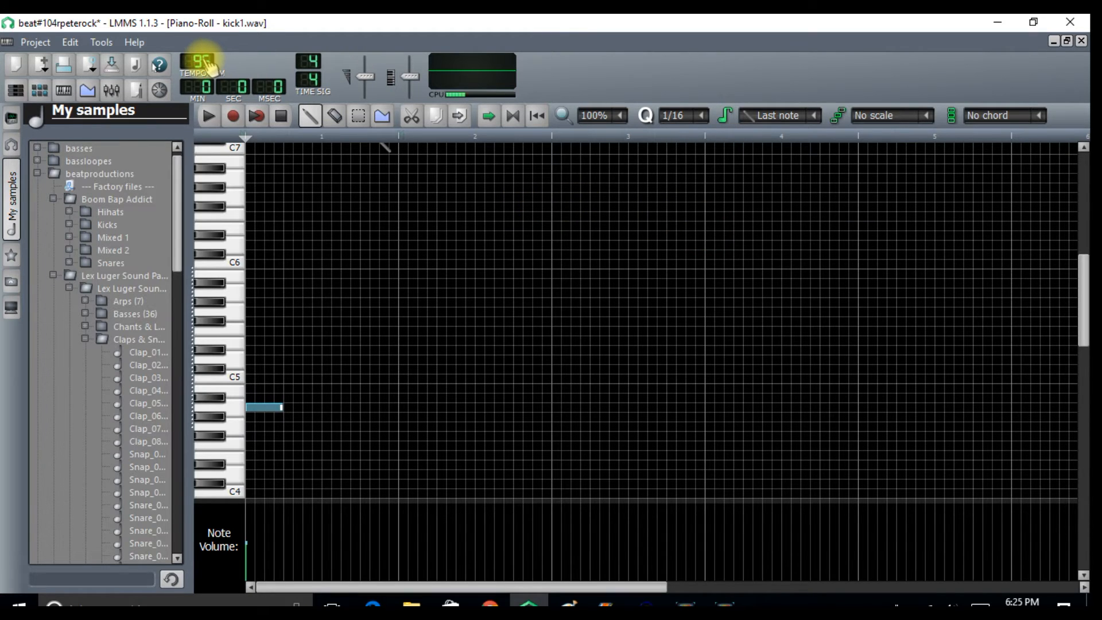
drag(210, 64, 210, 57)
drag(200, 57, 198, 55)
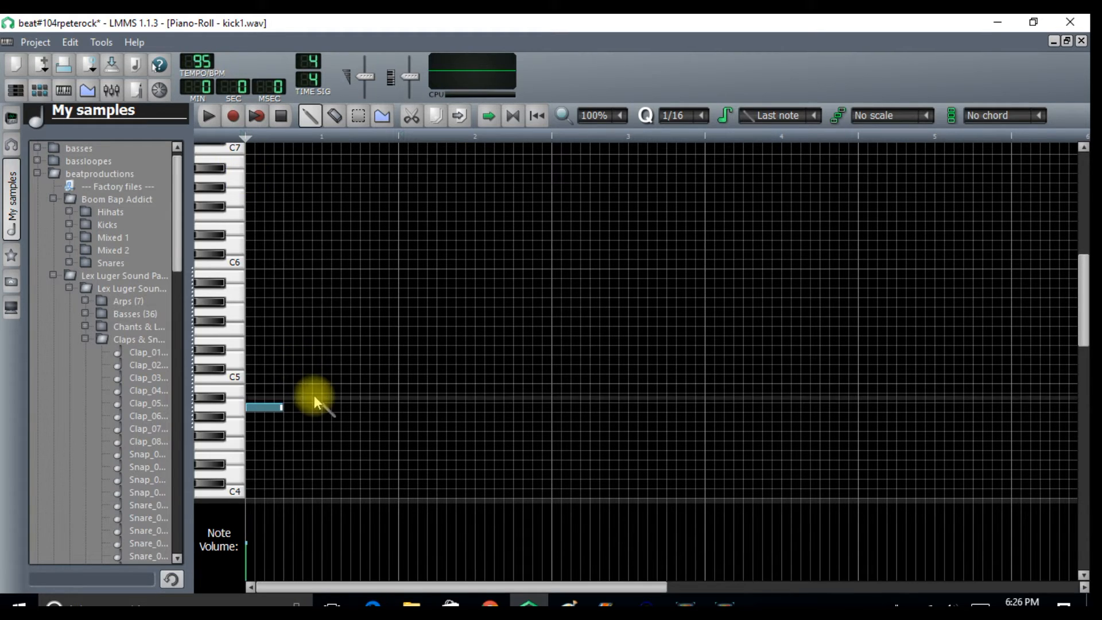
drag(283, 408, 260, 407)
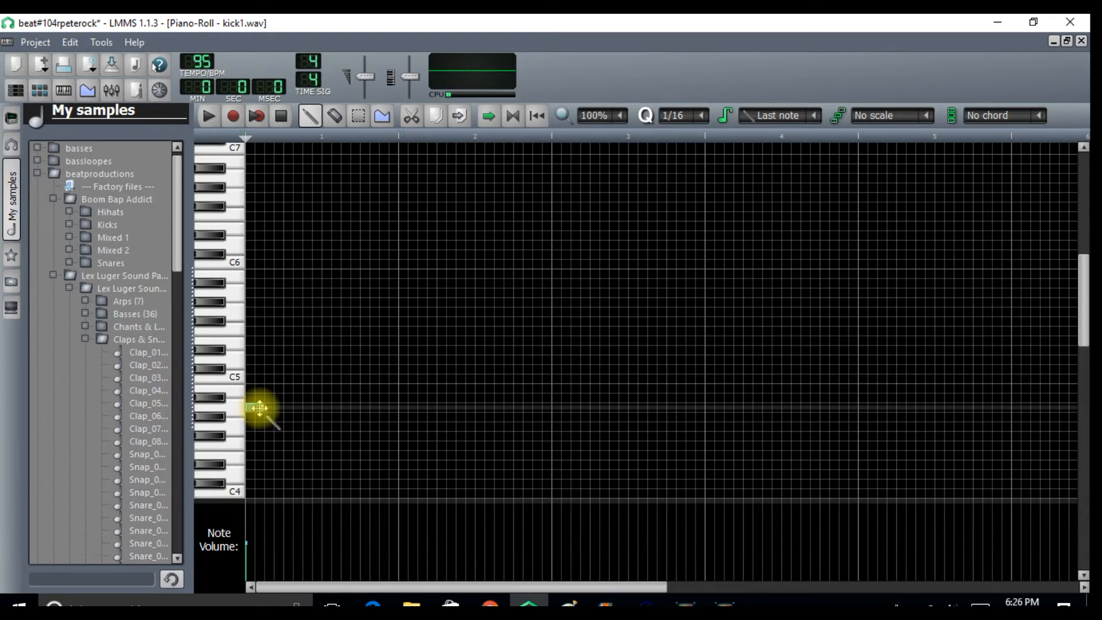
- Add four more A4 kick notes in bar 1, on the 3rd, 8th, 9th and 11th sixteenths
click(267, 409)
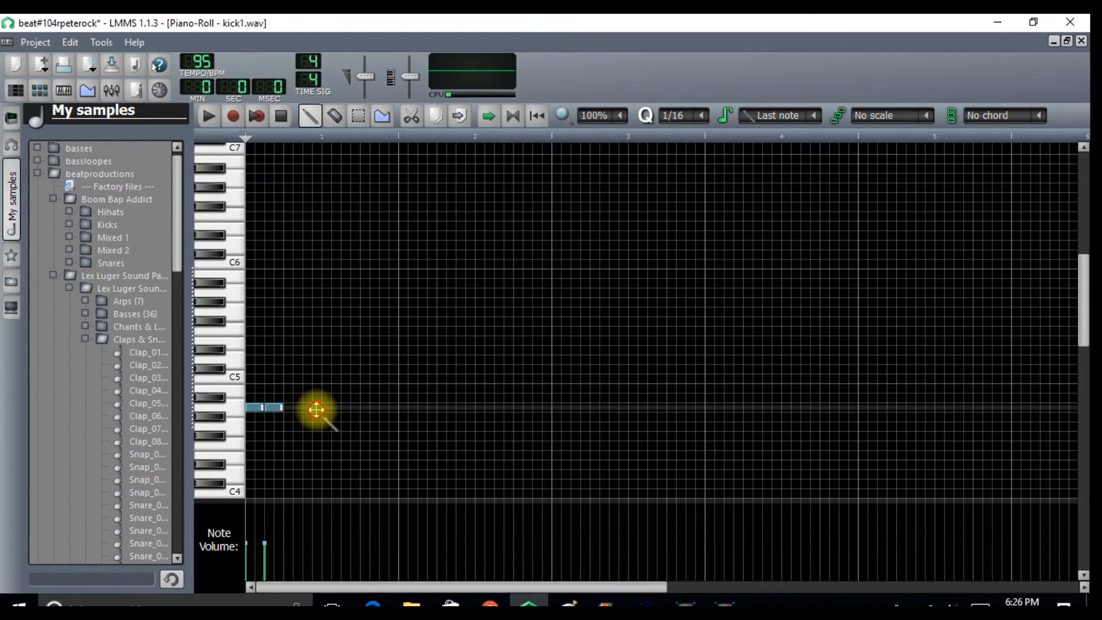
click(319, 409)
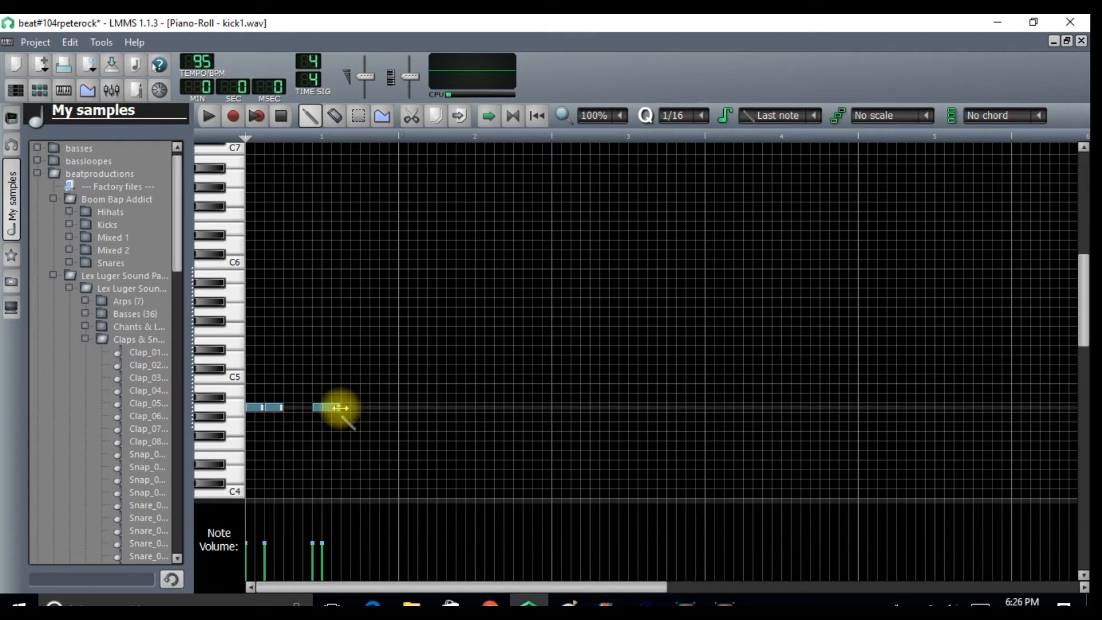
click(344, 408)
- Copy the five kick notes of bar 1 and place the copies at the same pitch and beats in bar 2
click(359, 117)
drag(369, 387, 246, 443)
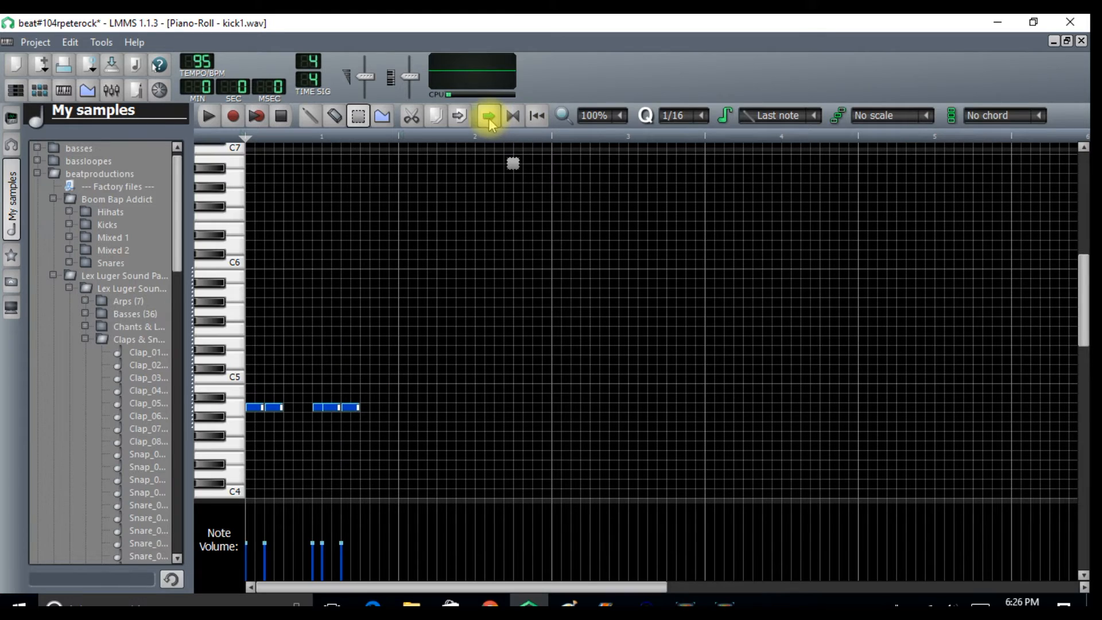
click(459, 118)
key(ctrl+Up)
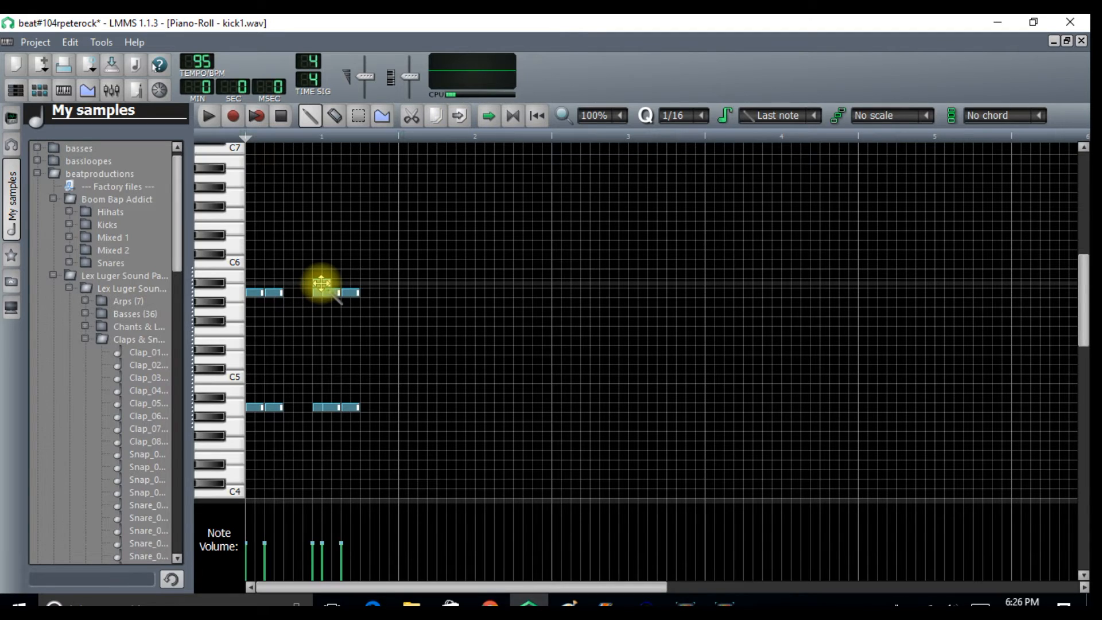
click(359, 115)
drag(374, 264, 256, 315)
click(310, 116)
drag(336, 293, 493, 409)
- Duplicate the two-bar kick sequence into bars 3 and 4 at the same pitch
click(358, 116)
drag(534, 386, 260, 524)
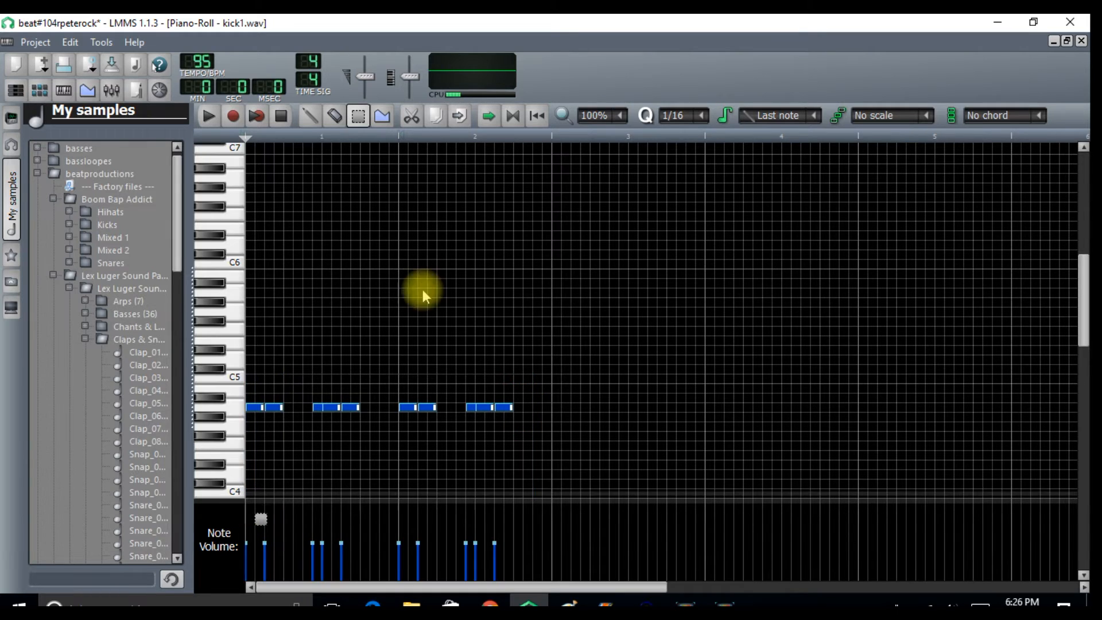
click(457, 116)
drag(504, 407, 814, 407)
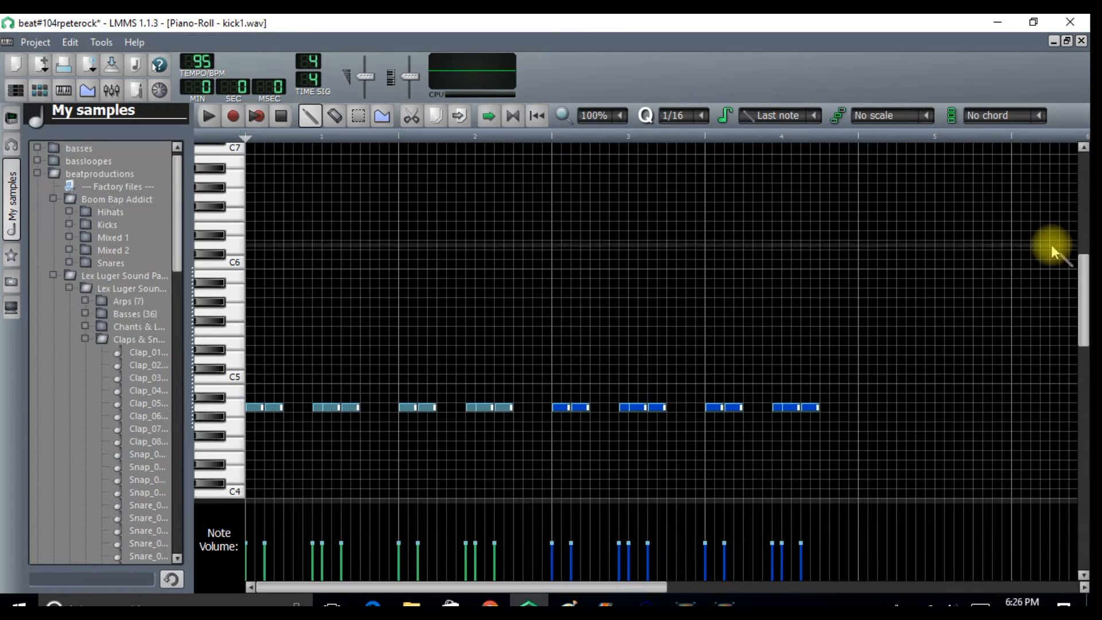
- Return to the song editor, loop the first four bars and play back the kick pattern
click(1080, 40)
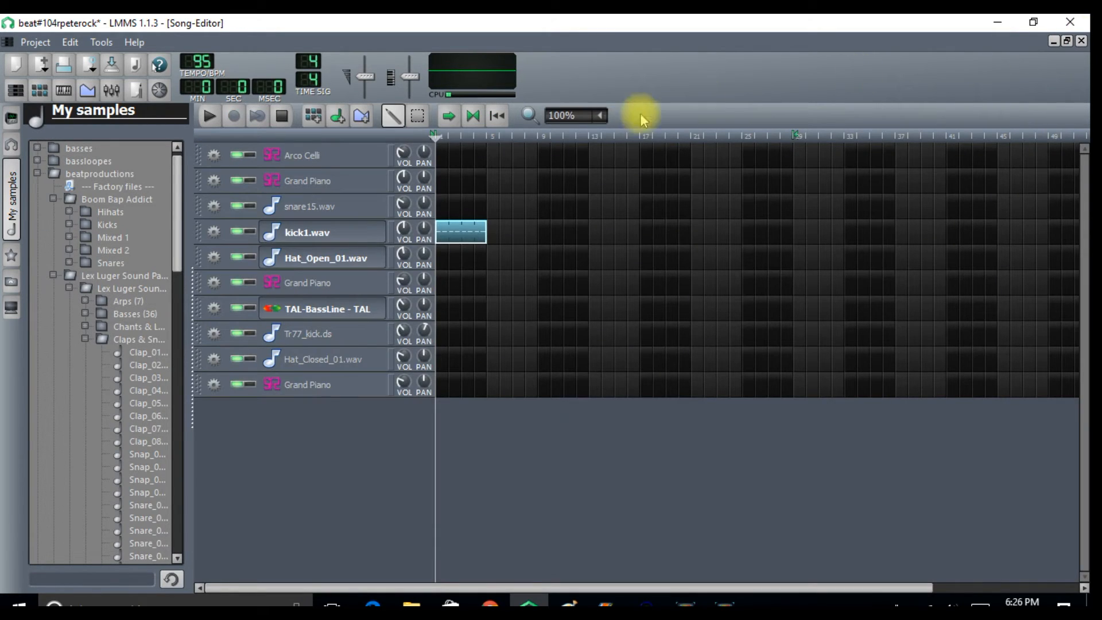
click(474, 115)
click(207, 118)
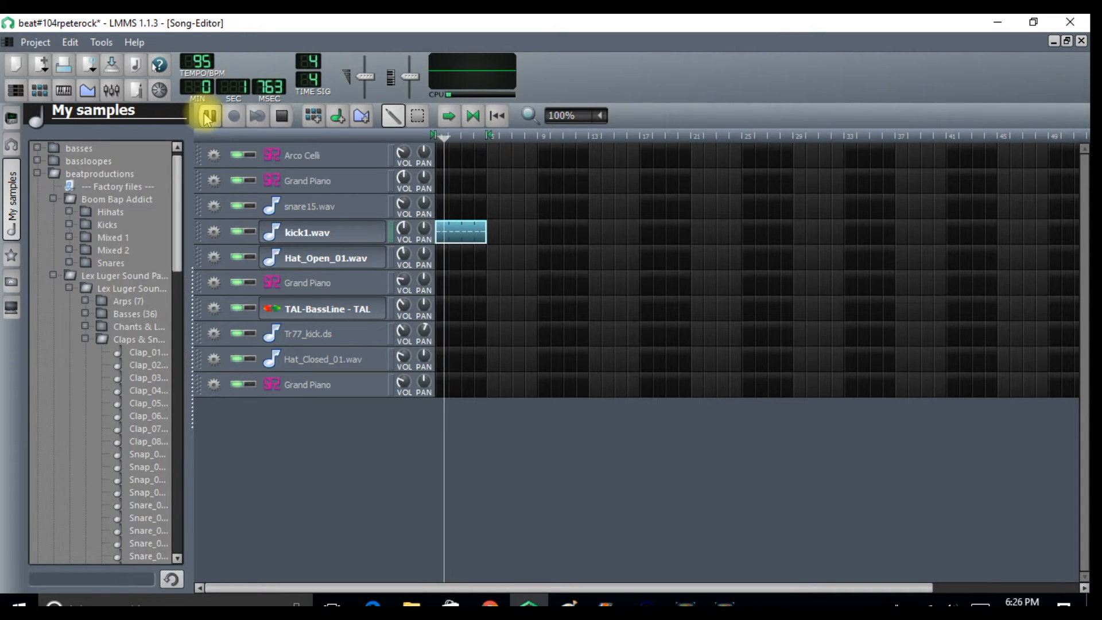
click(281, 117)
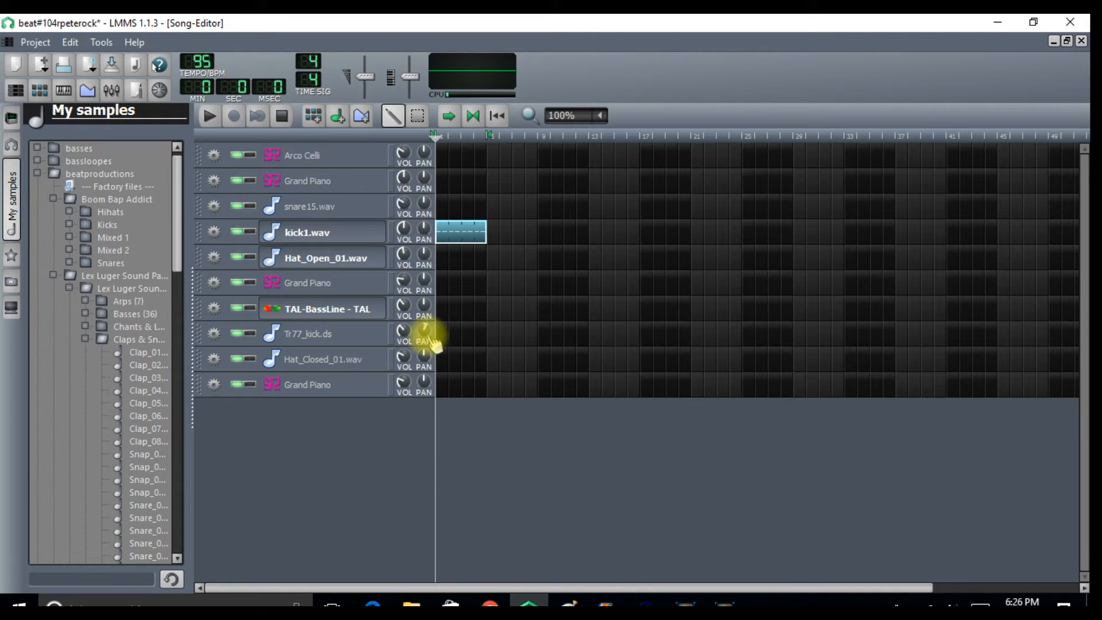
- Copy the kick1.wav pattern to the start of the Tr77_kick.ds track and play both kicks together
right_click(454, 233)
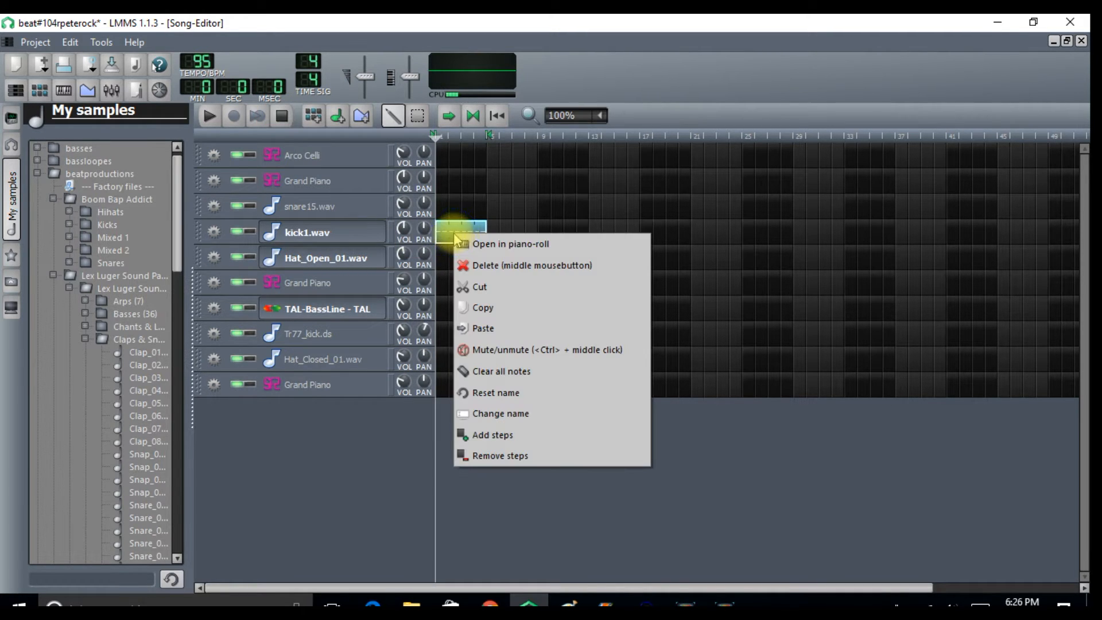
click(471, 305)
right_click(444, 333)
click(468, 422)
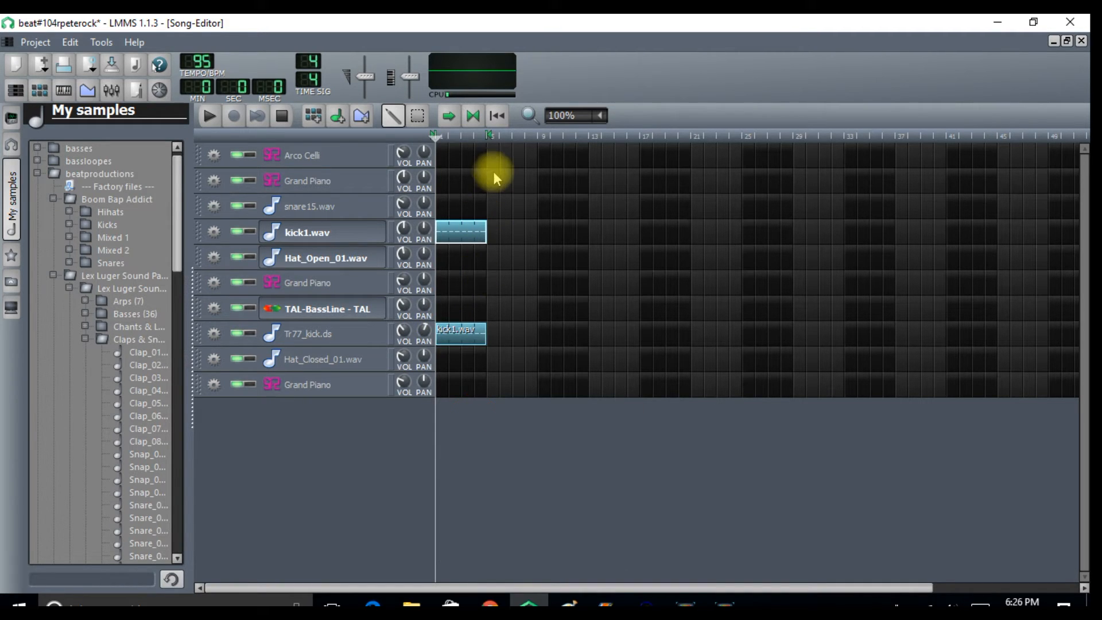
click(208, 115)
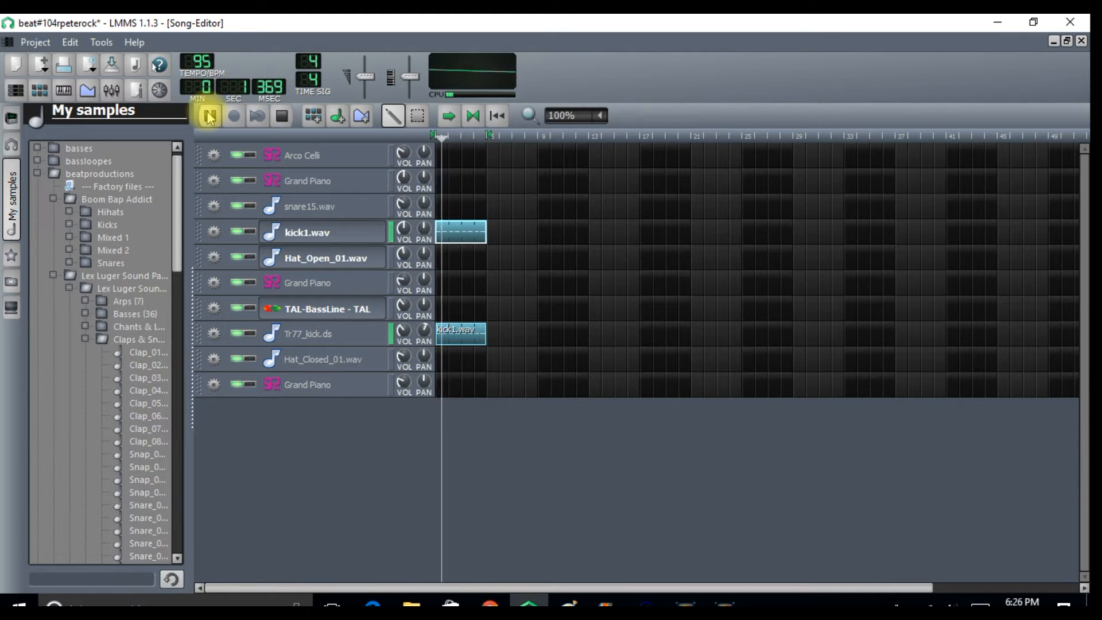
click(282, 119)
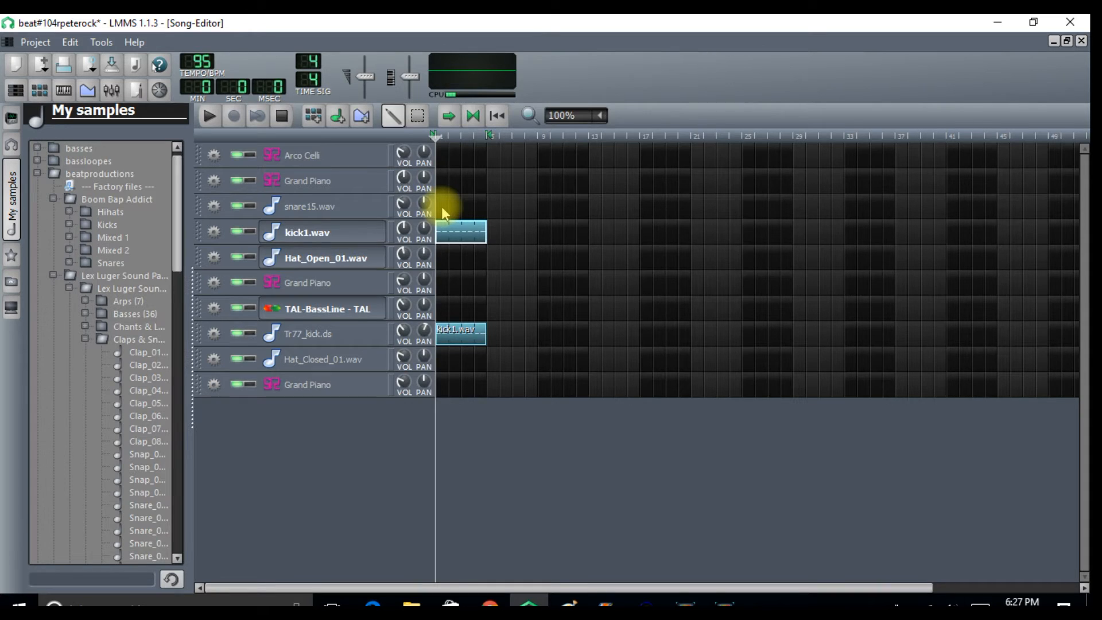
- Open a new snare15.wav pattern at bar 1 and add A4 eighth notes on beats 2 and 4
double_click(442, 210)
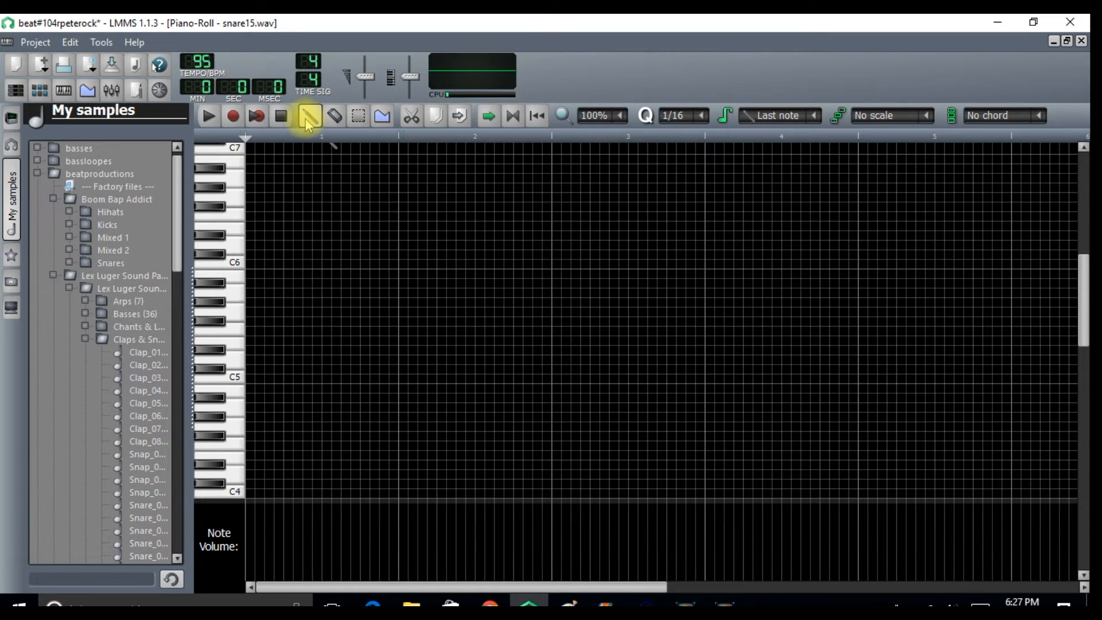
click(288, 408)
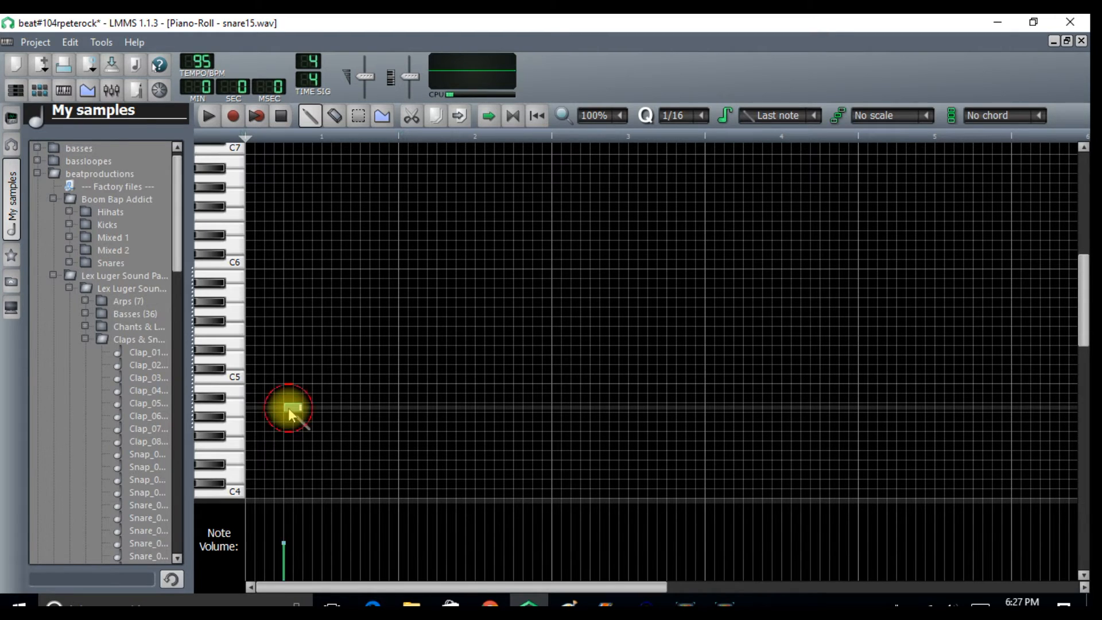
click(362, 408)
- Copy the two snare notes of bar 1 to beats 2 and 4 of bar 2 at the same pitch
click(357, 117)
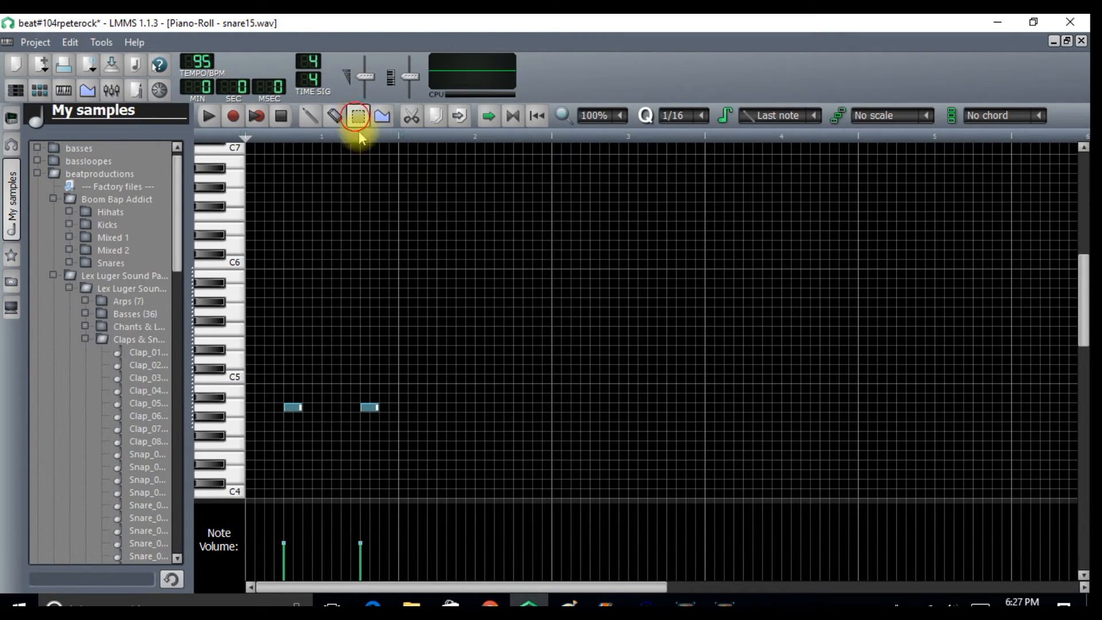
drag(400, 380, 278, 435)
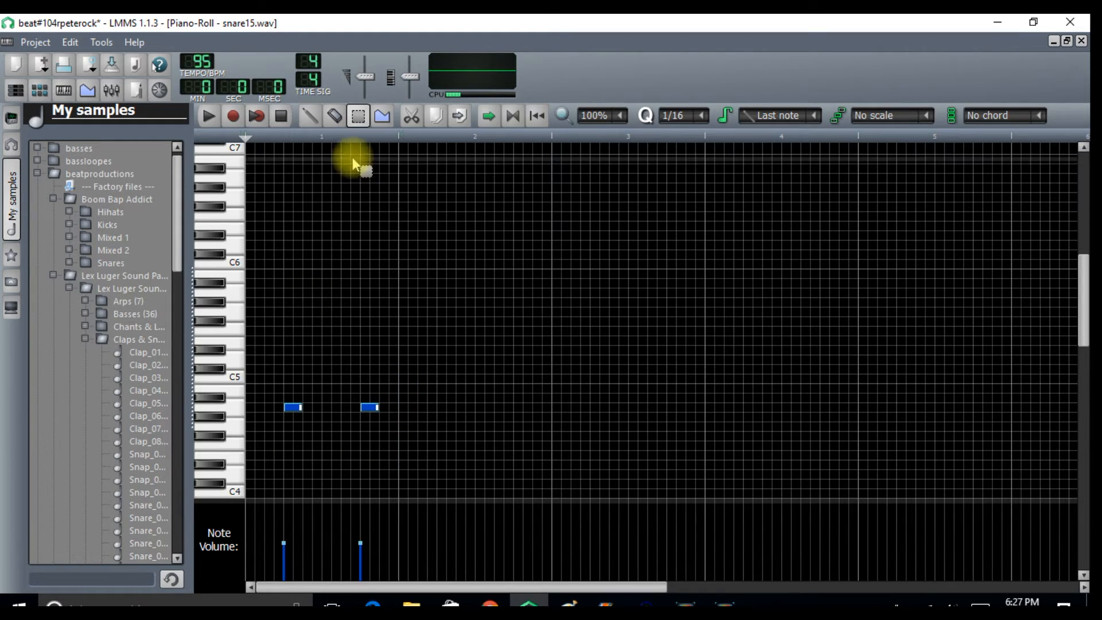
click(460, 117)
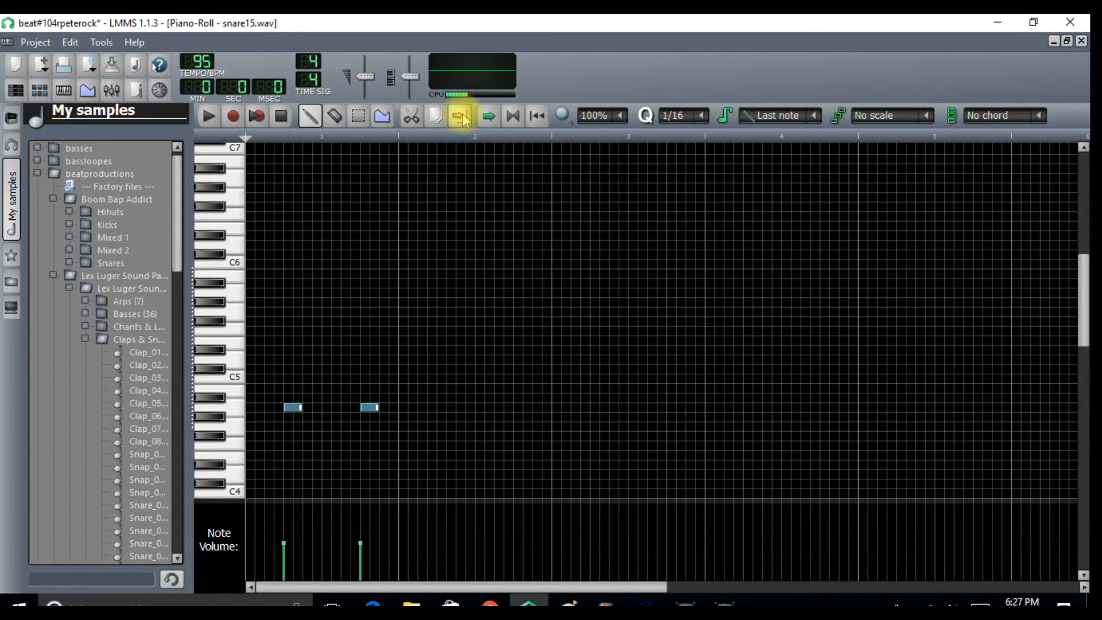
key(ctrl+Up)
click(365, 295)
drag(365, 294, 276, 445)
- Duplicate the two-bar snare sequence into bars 3 and 4, and play the loop in the song editor
click(360, 117)
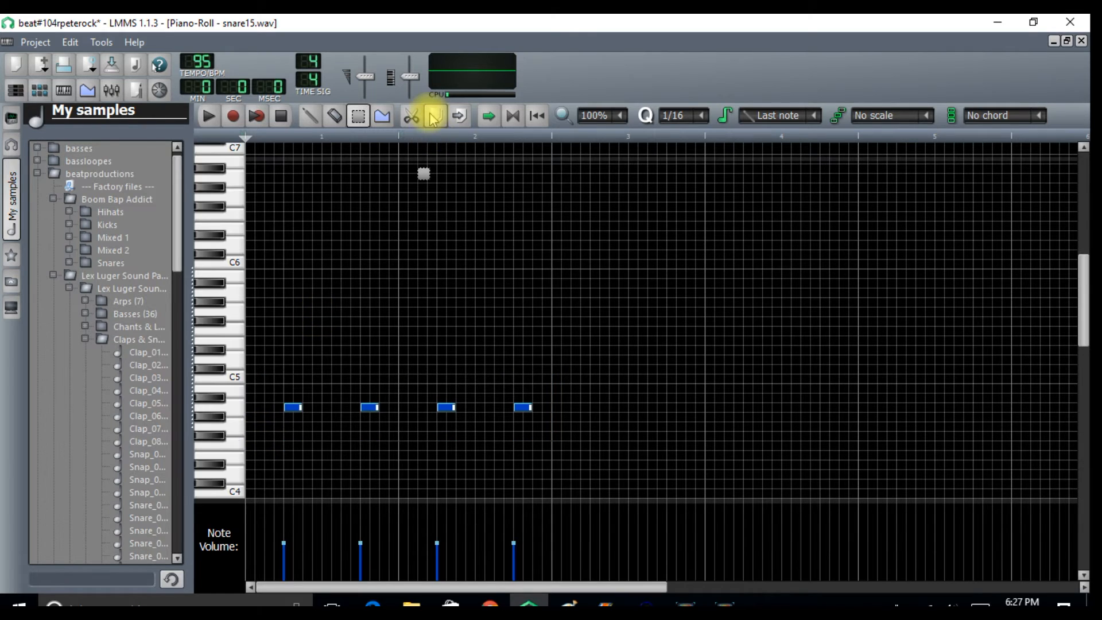
click(452, 118)
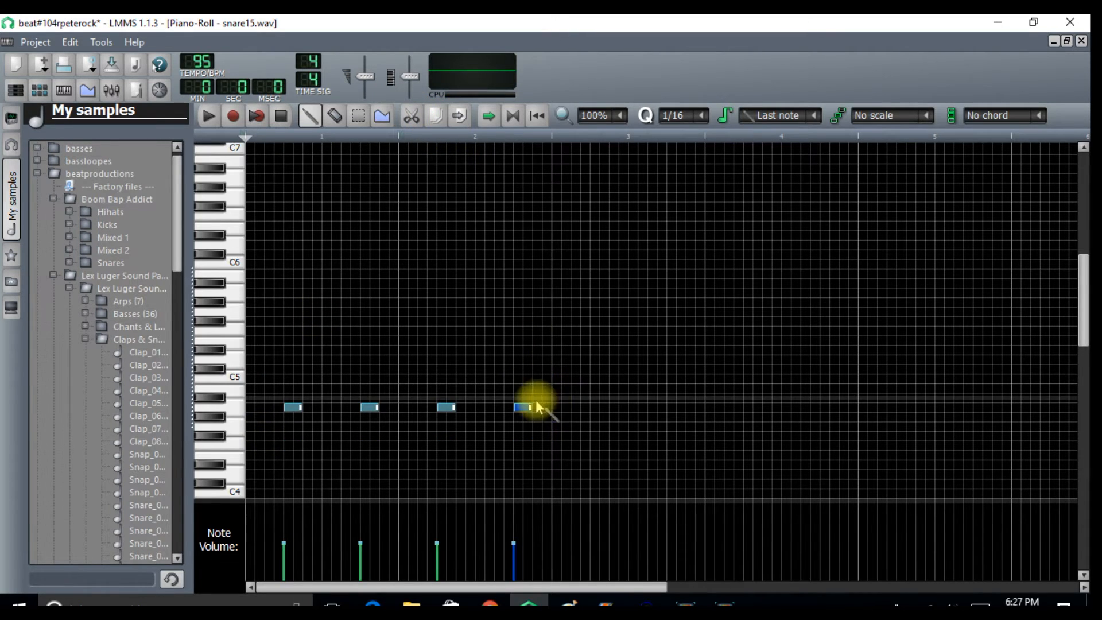
mouse_move(522, 406)
mouse_down()
mouse_move(871, 405)
mouse_move(833, 405)
mouse_up()
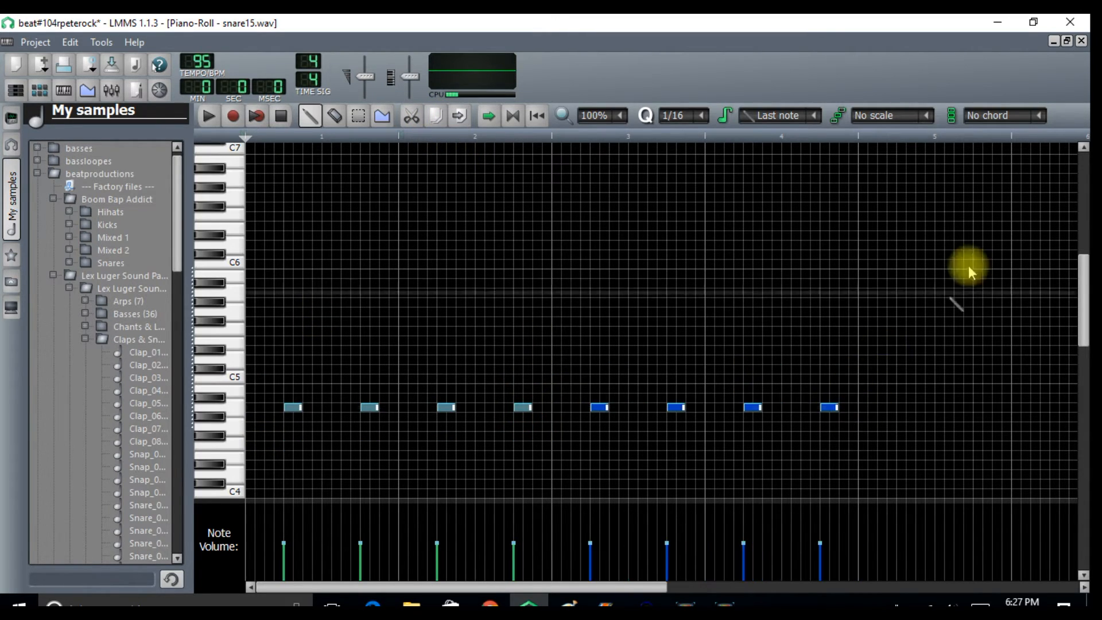
click(1082, 41)
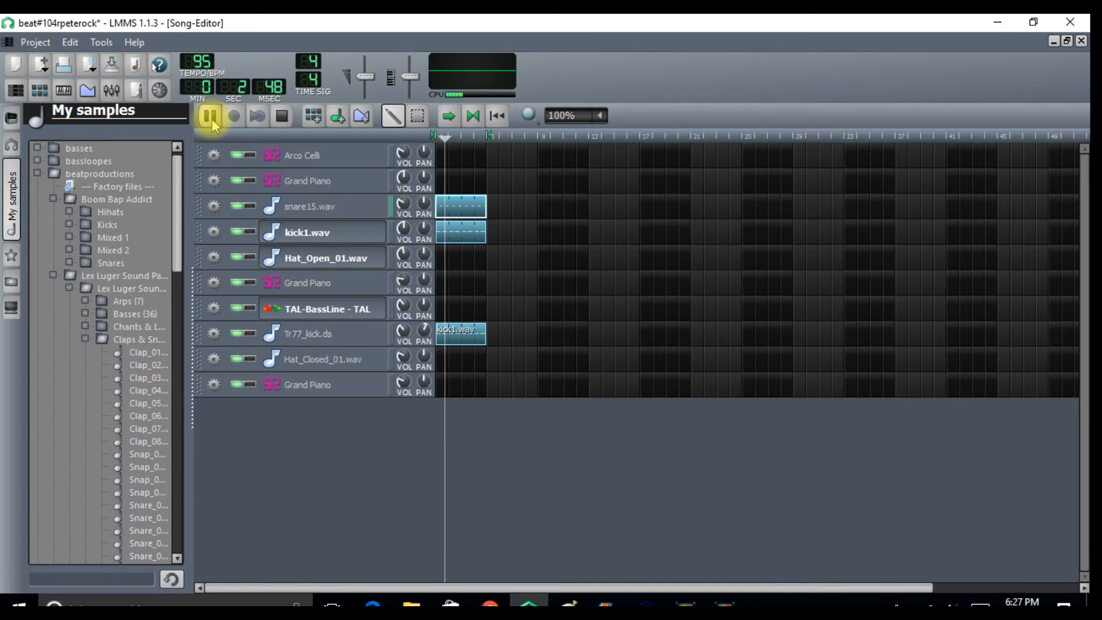
click(281, 117)
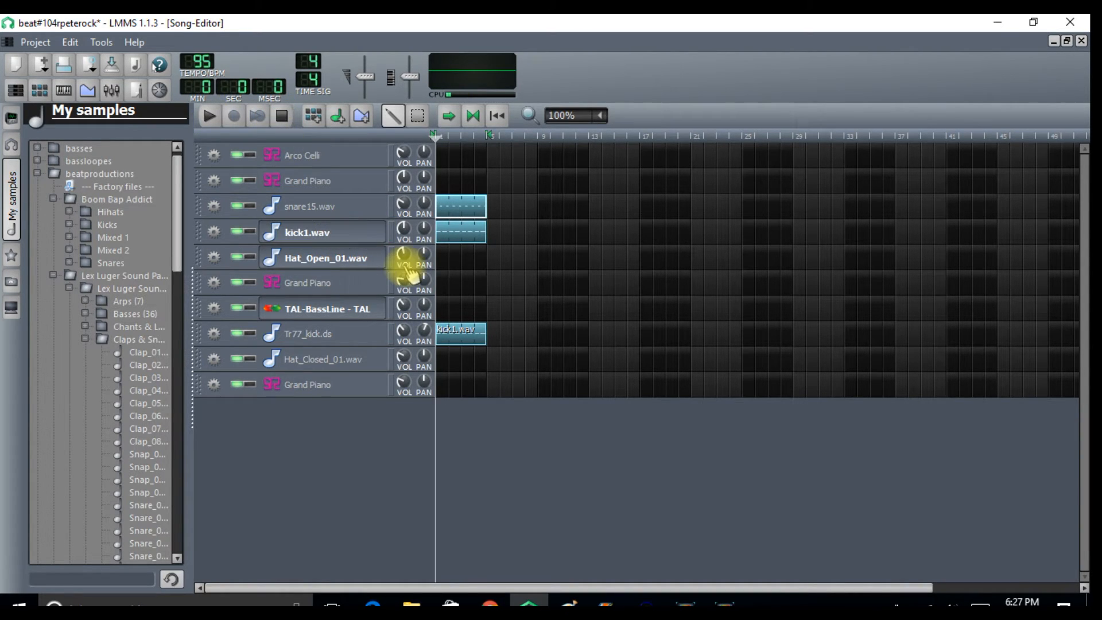
- Open a new Hat_Open_01.wav pattern at bar 1 and add an A4 quarter note on beat 3
double_click(437, 252)
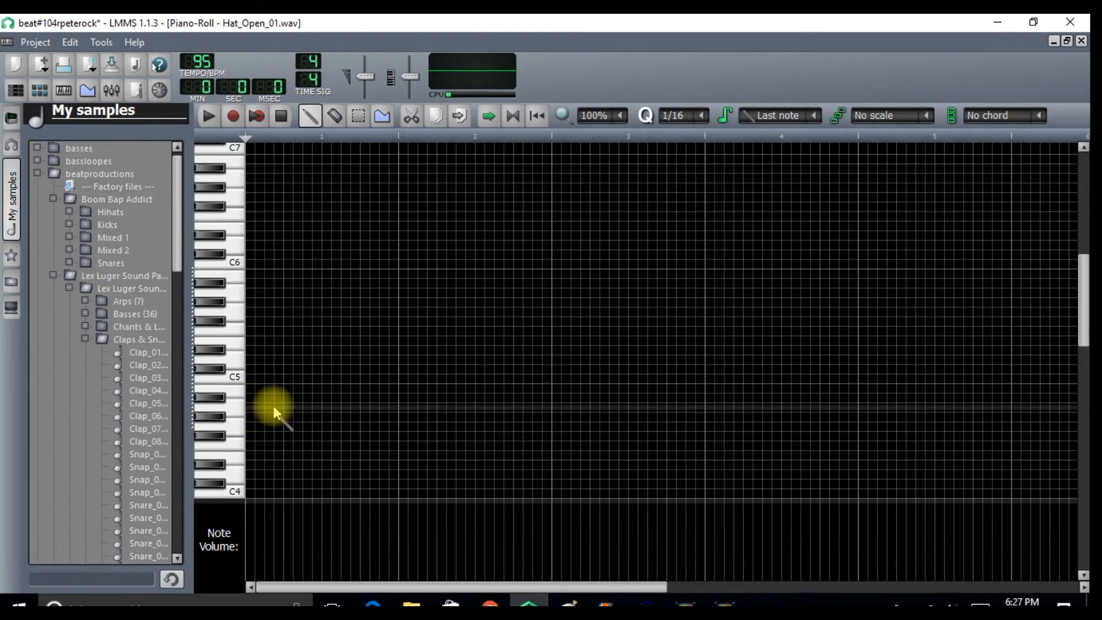
click(323, 409)
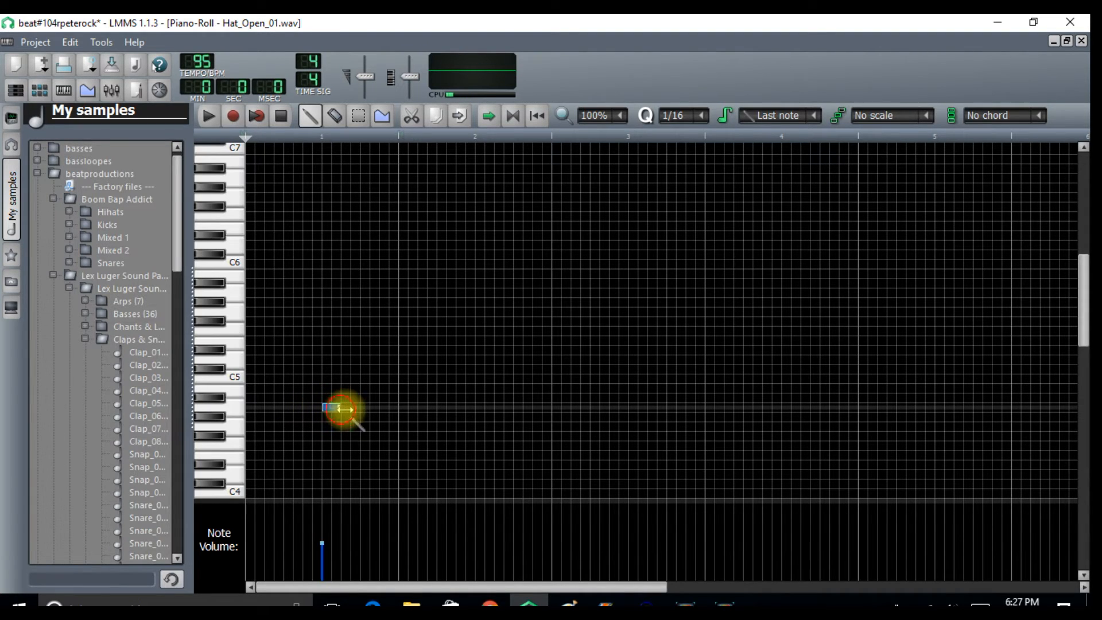
drag(360, 410, 360, 410)
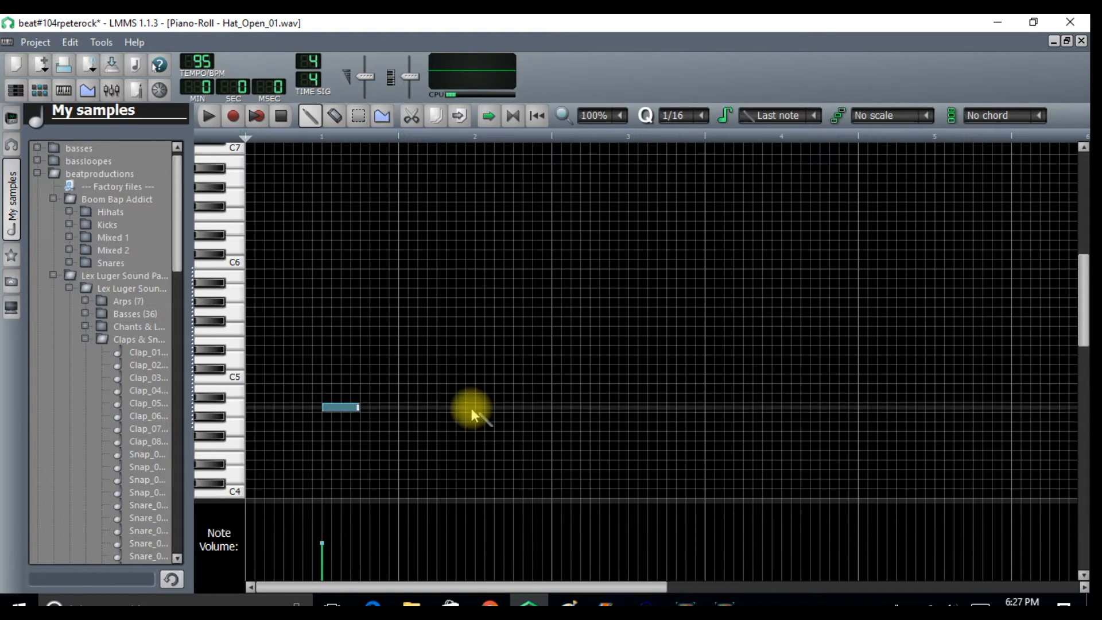
- Add A4 quarter notes on beat 3 of bars 2, 3 and 4 in the open hat pattern, and play the loop
click(480, 409)
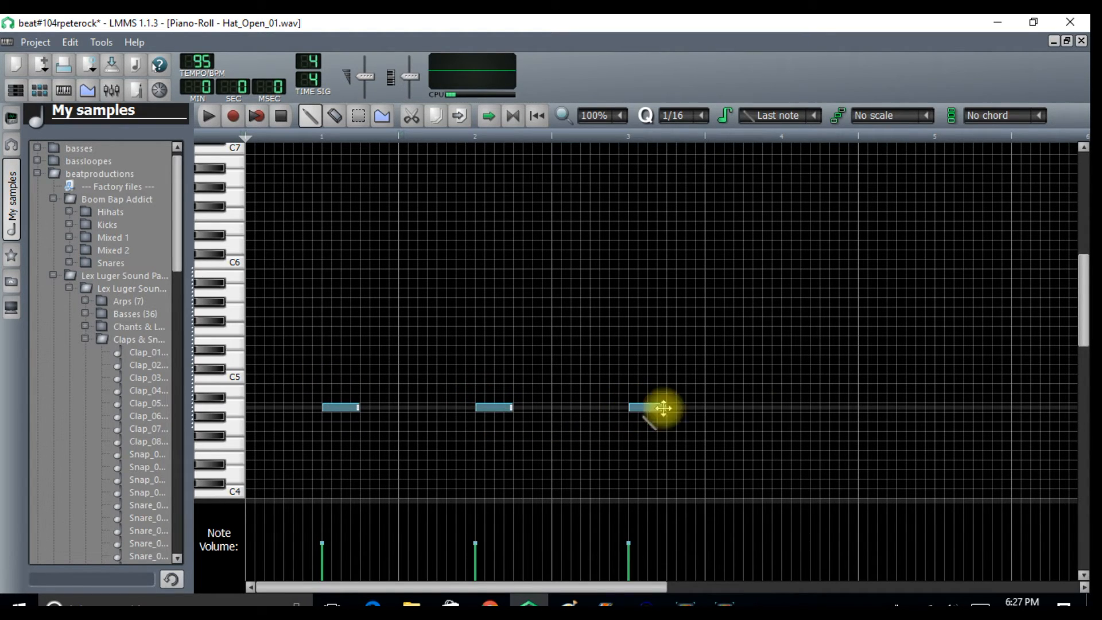
click(784, 409)
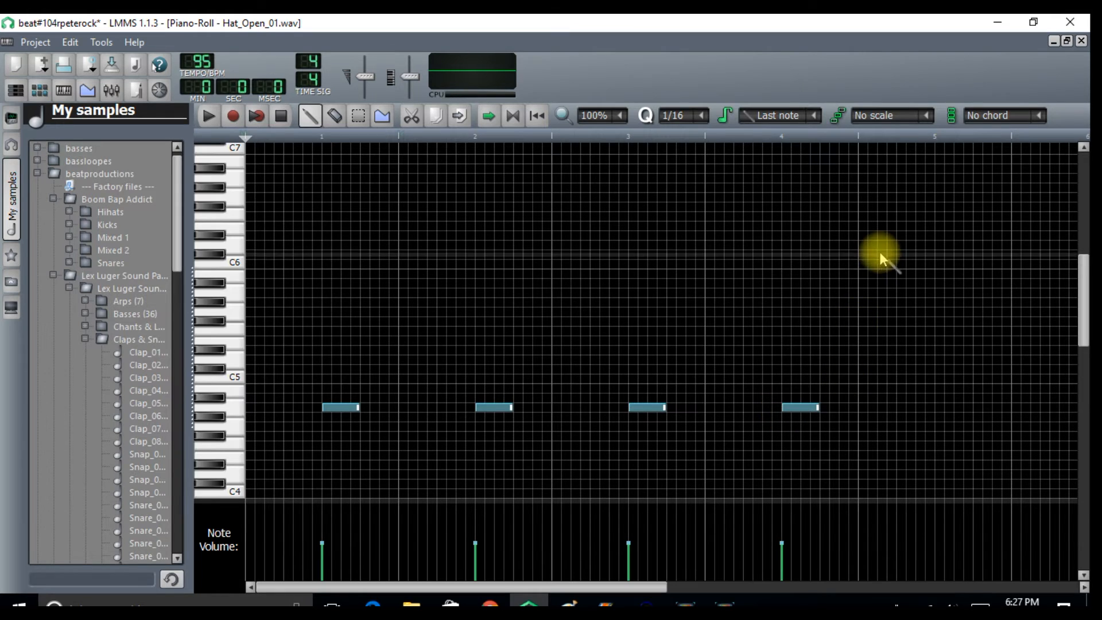
click(1081, 41)
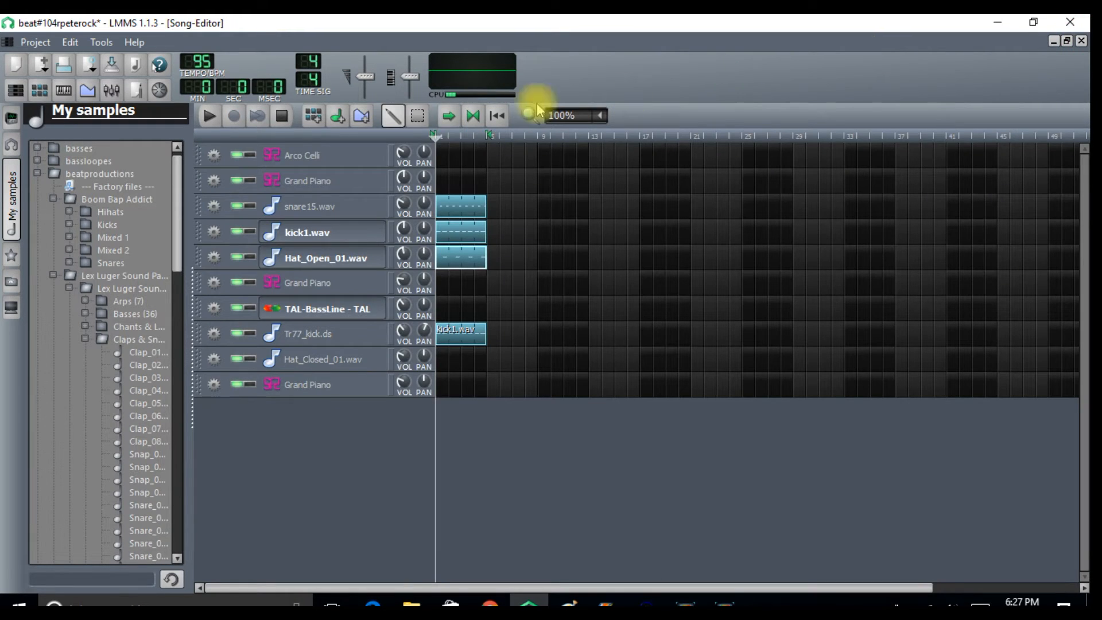
click(210, 117)
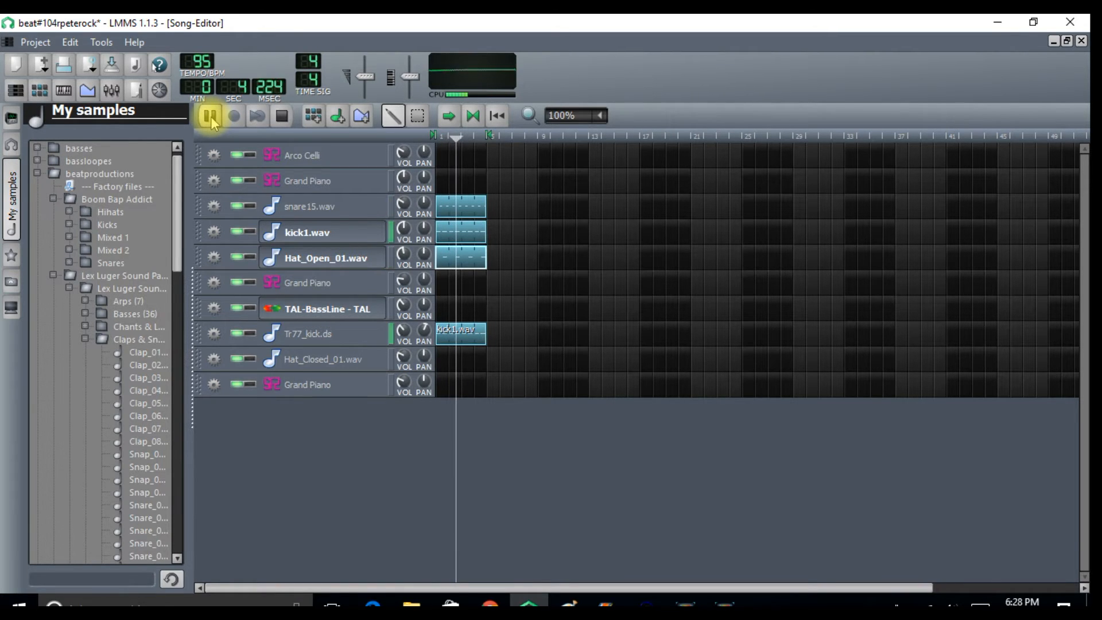
click(282, 116)
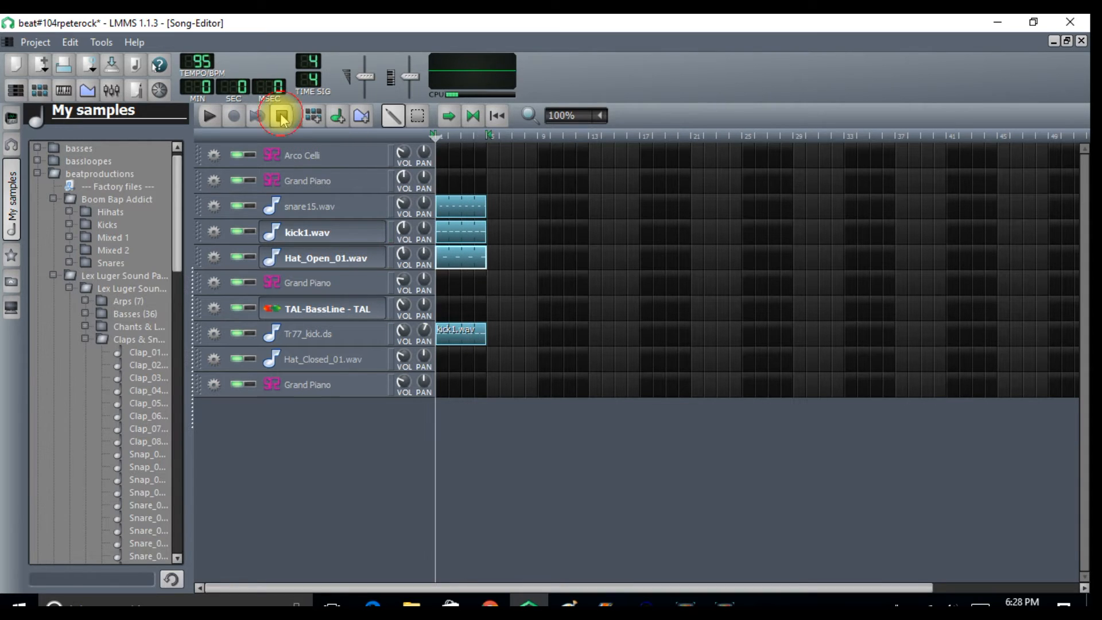
- Inspect the TAL-BassLine instrument's synth interface and audition its Soft Bass preset with a few notes
click(328, 315)
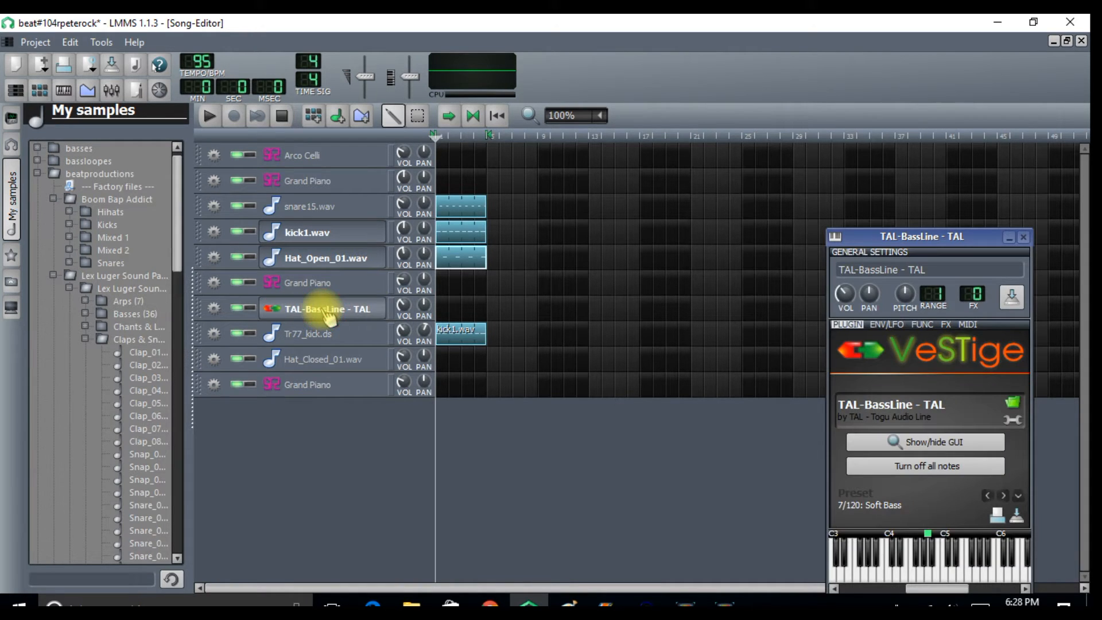
click(913, 442)
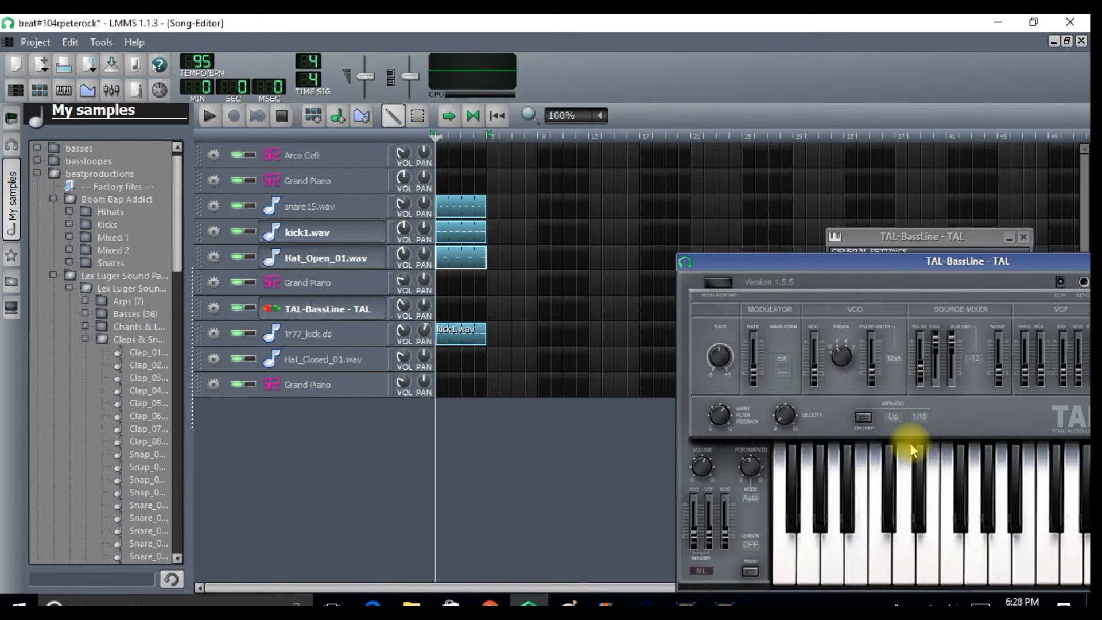
drag(909, 259, 505, 215)
click(918, 445)
click(919, 445)
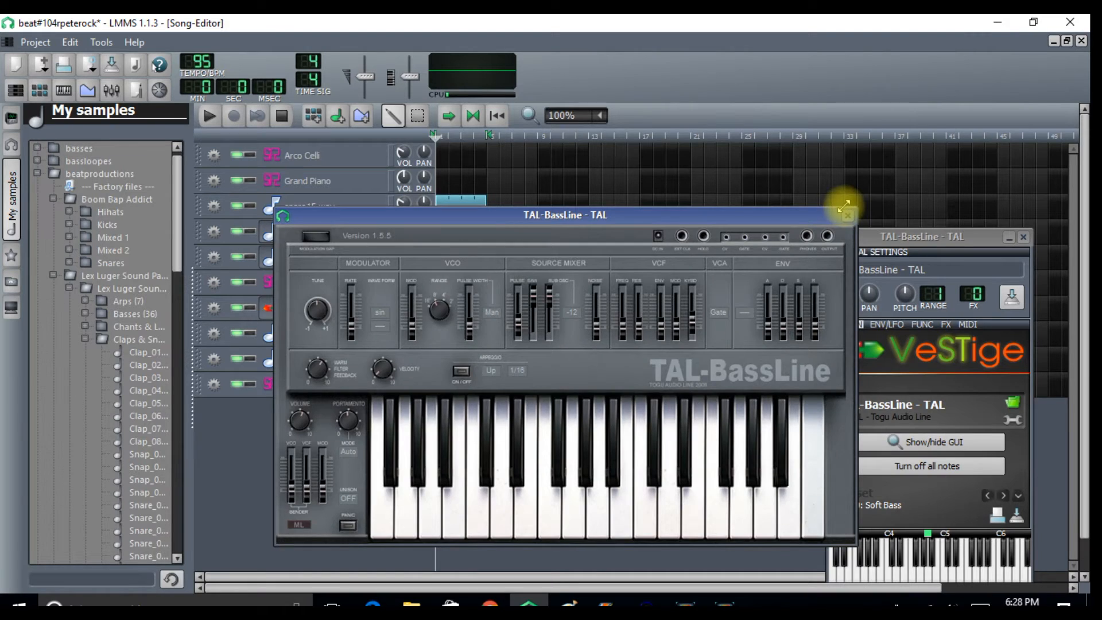
click(848, 217)
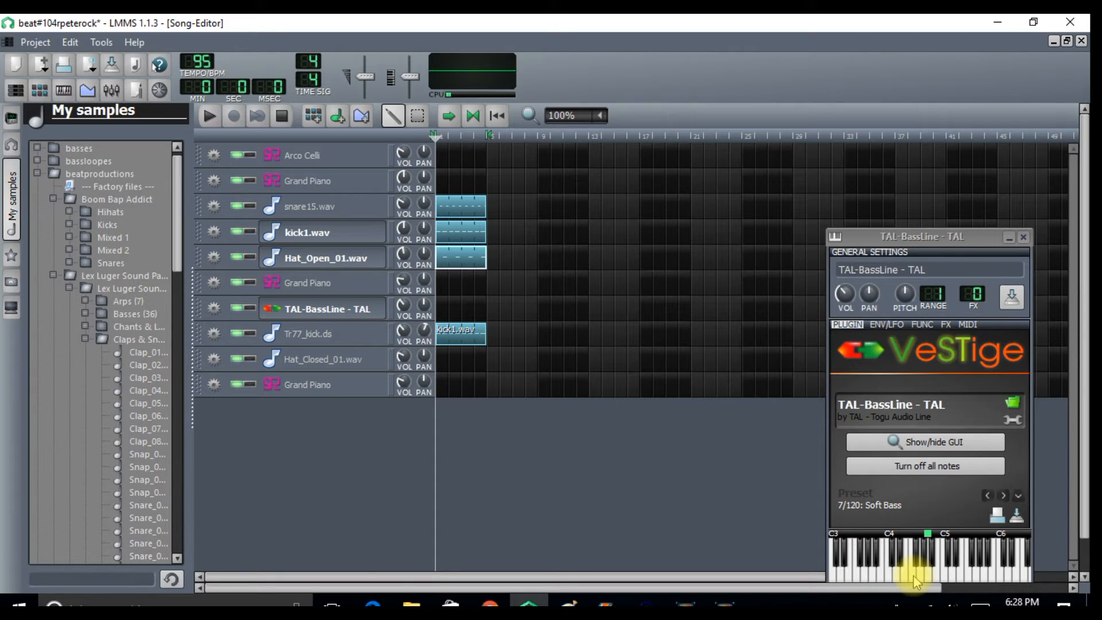
key(u)
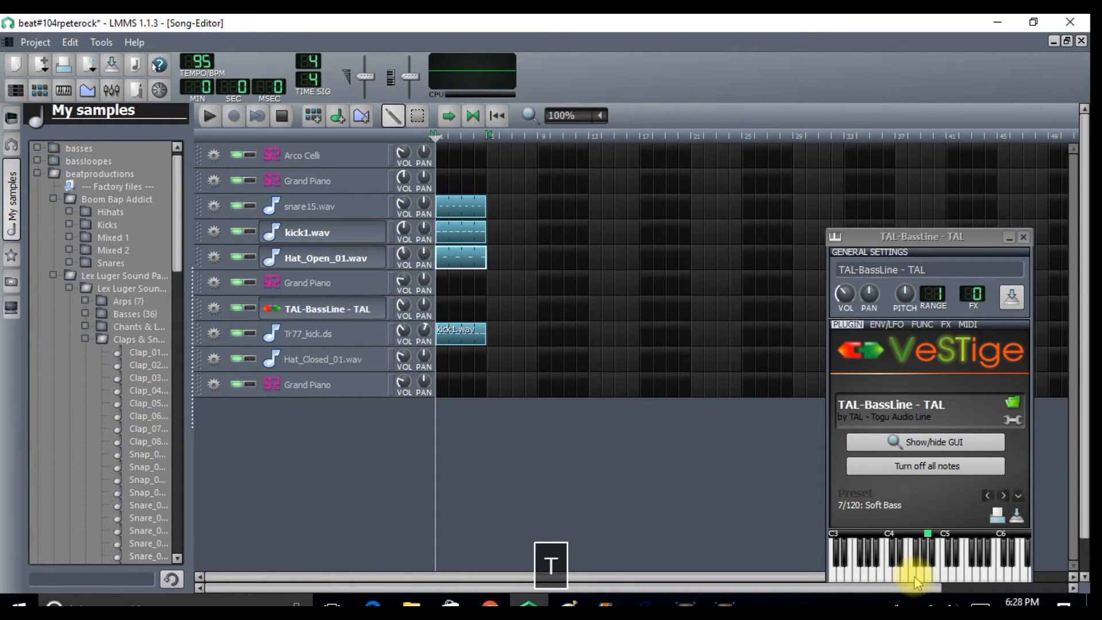
click(1025, 237)
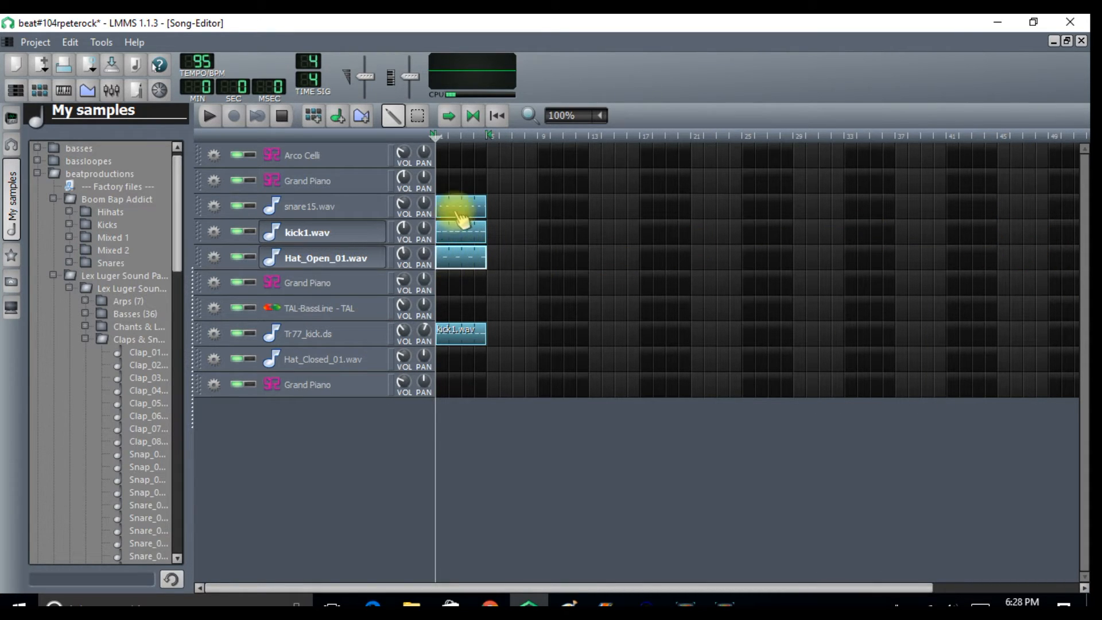
- Copy the four-bar kick1.wav pattern into the TAL-BassLine track at bar 1
right_click(457, 237)
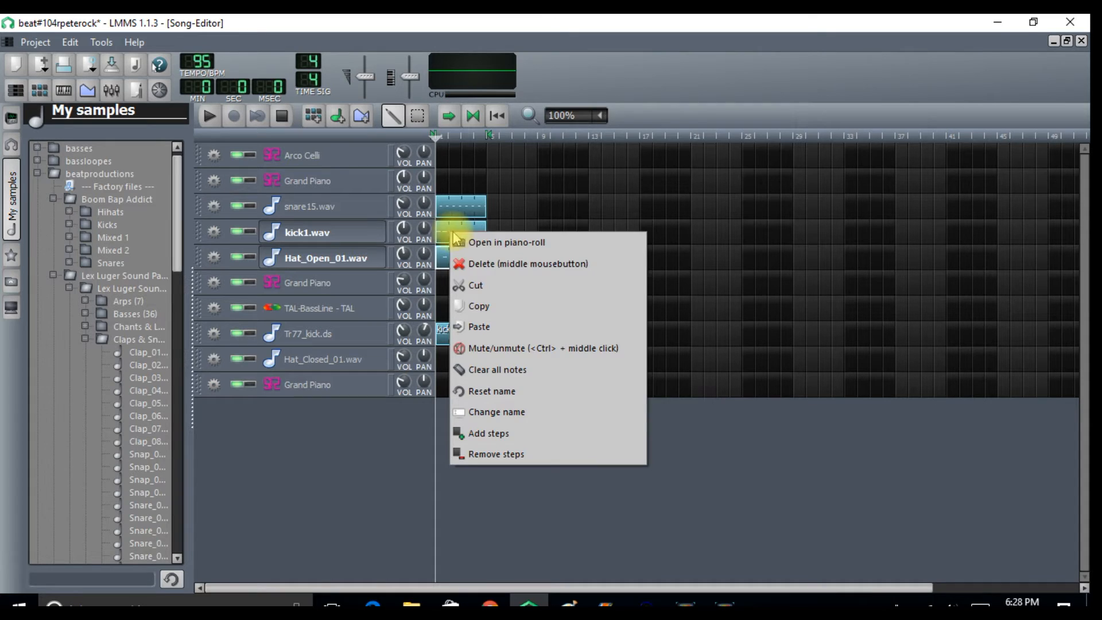
click(472, 307)
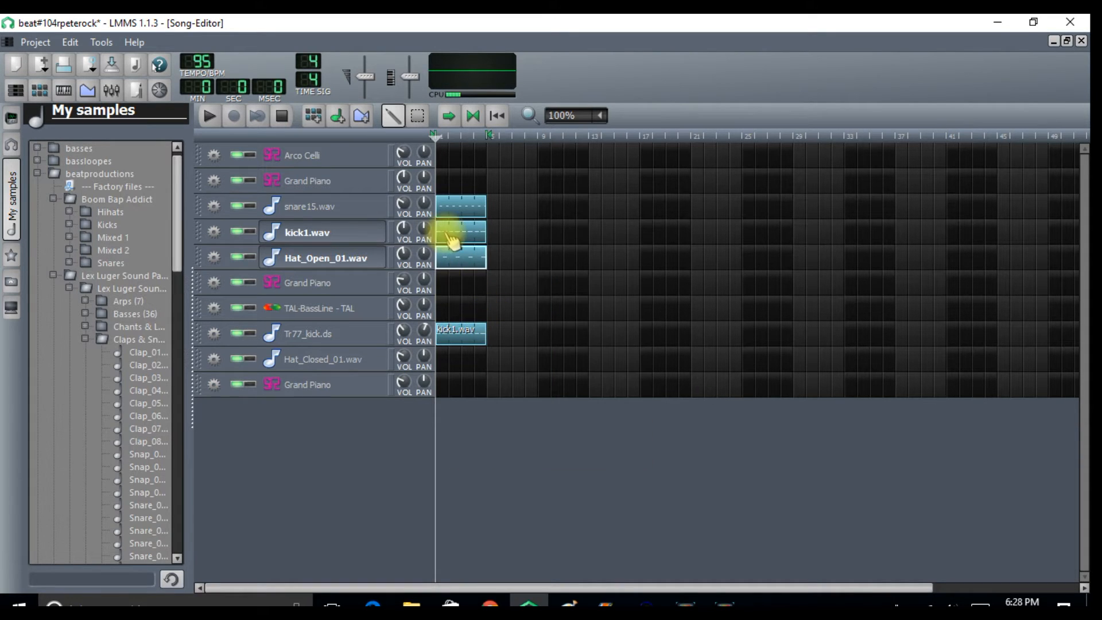
right_click(448, 314)
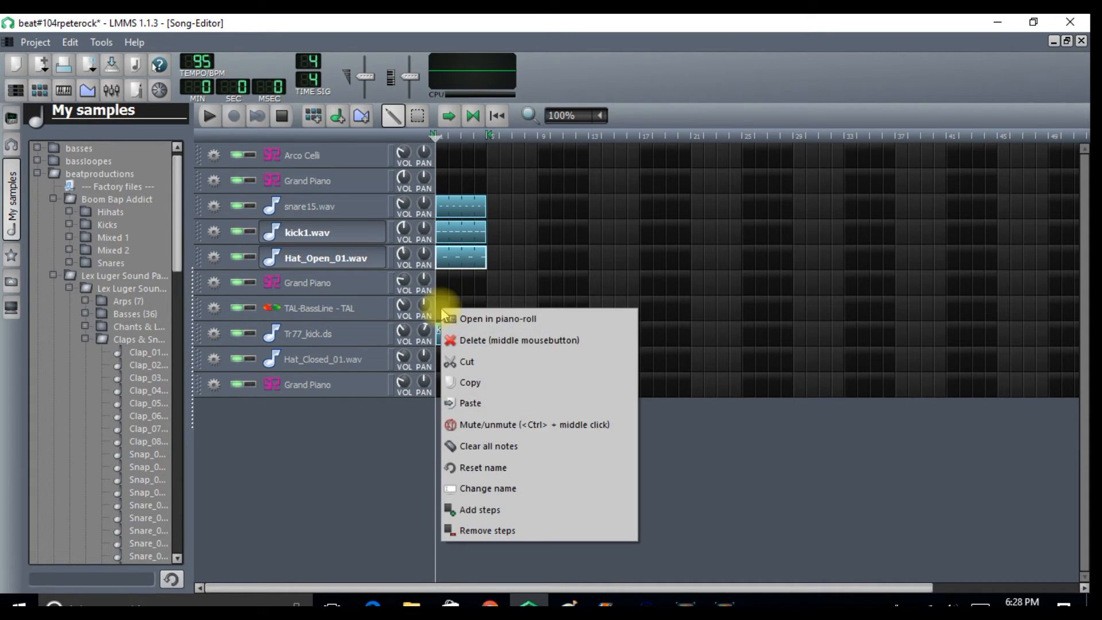
click(455, 398)
- Open the pasted bass pattern for editing, transpose all its notes down one octave to A3, and play it
double_click(470, 313)
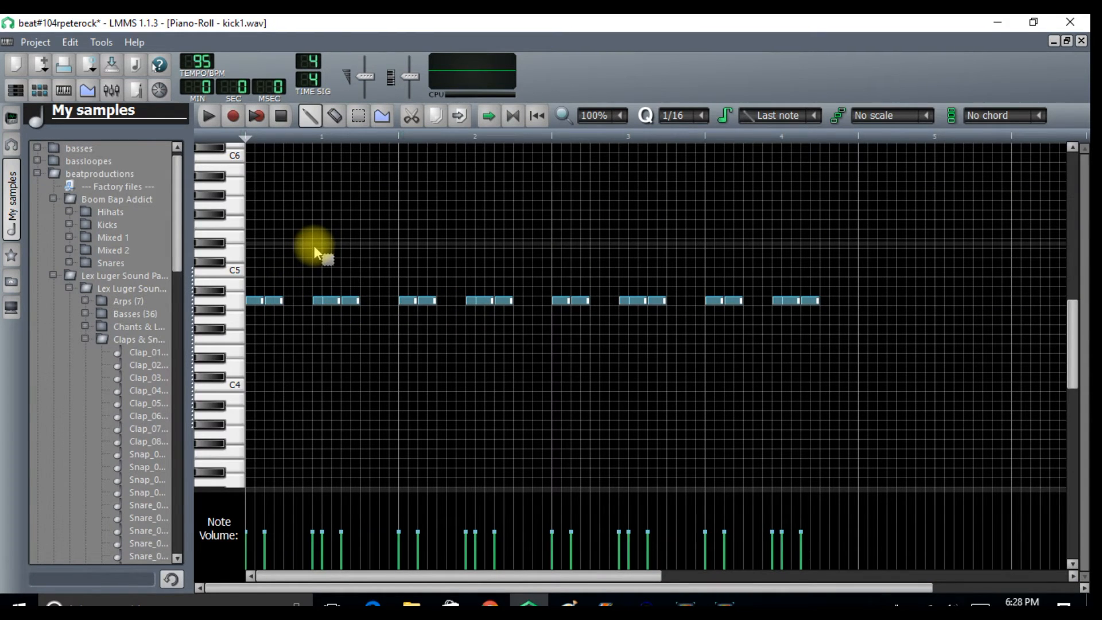
key(ctrl+Down)
click(210, 117)
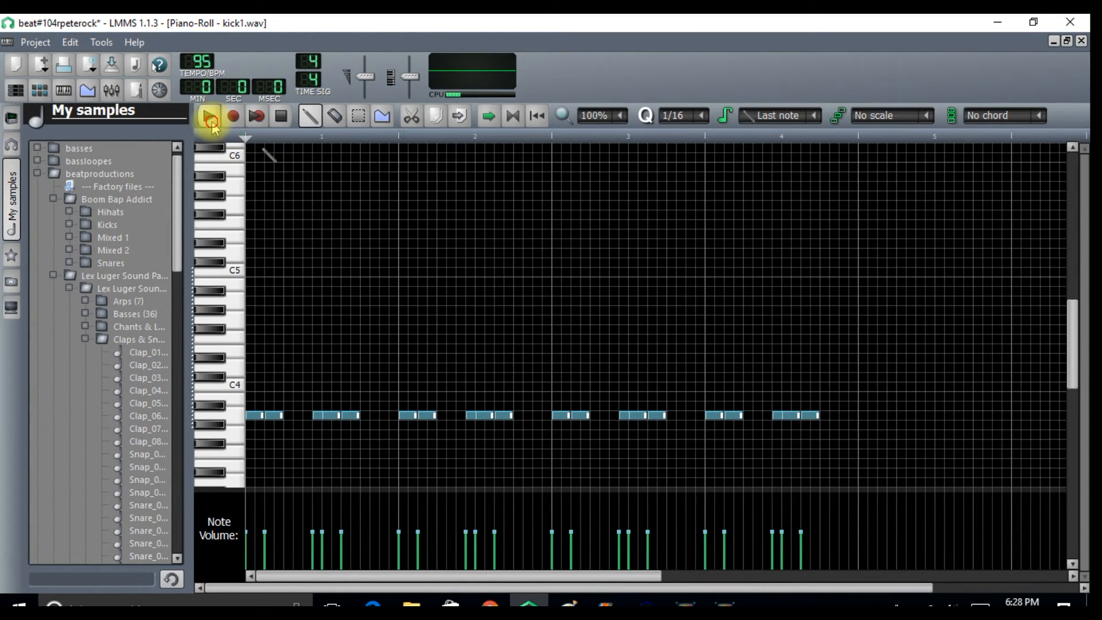
click(280, 117)
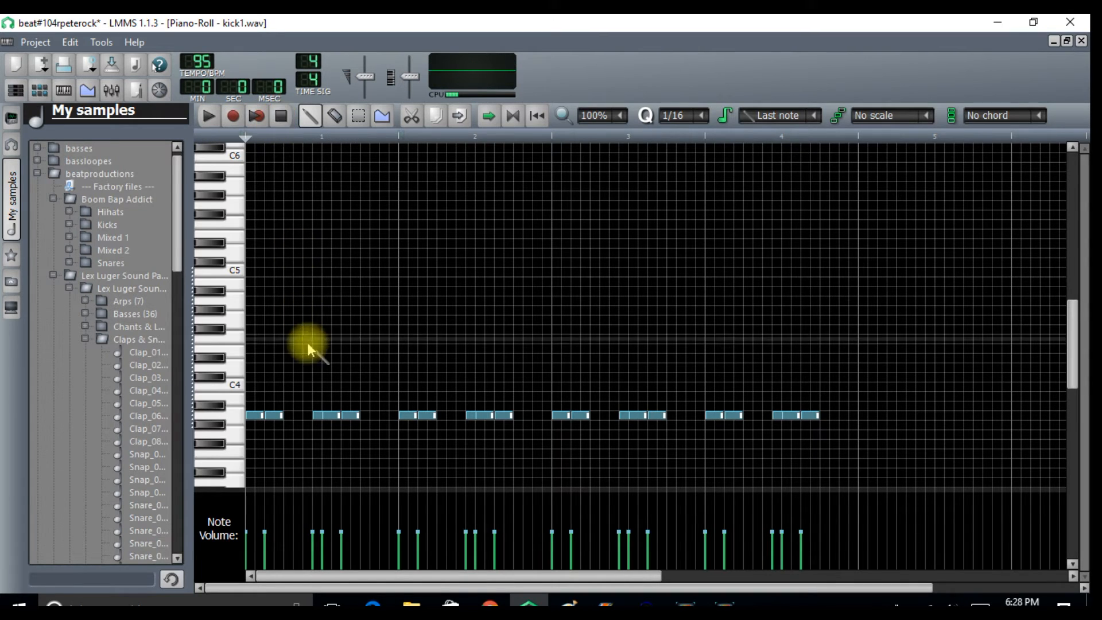
- Raise the first note and the sixteenth just before beat 3 by one octave to A4 in bars 1 and 2
click(358, 116)
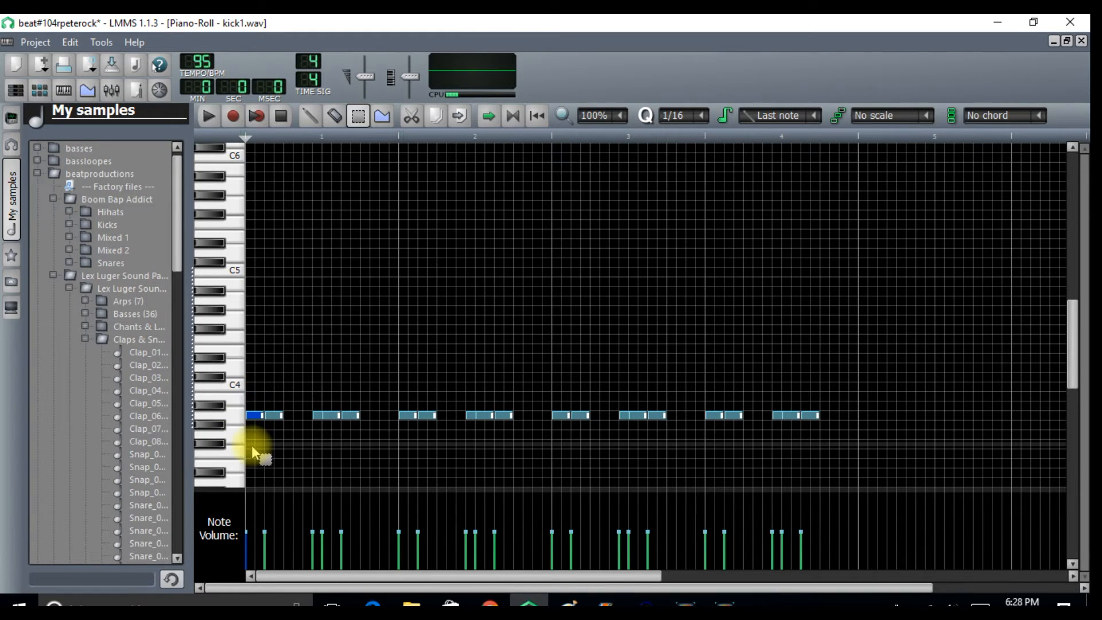
key(ctrl+Up)
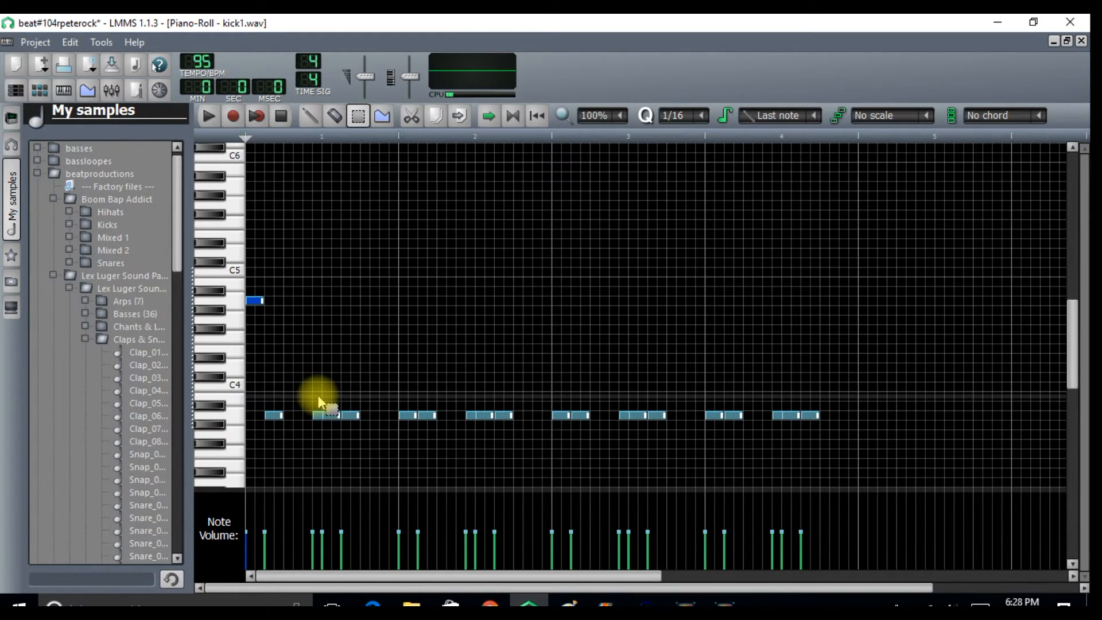
drag(318, 397, 321, 433)
key(ctrl+Up)
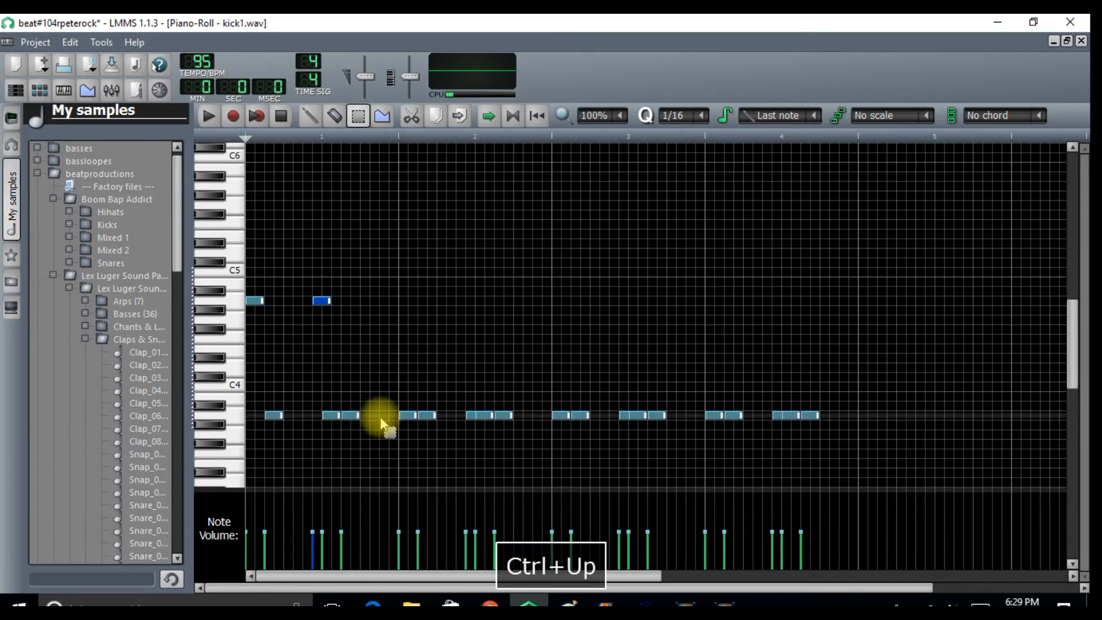
drag(407, 400, 411, 434)
key(ctrl+Up)
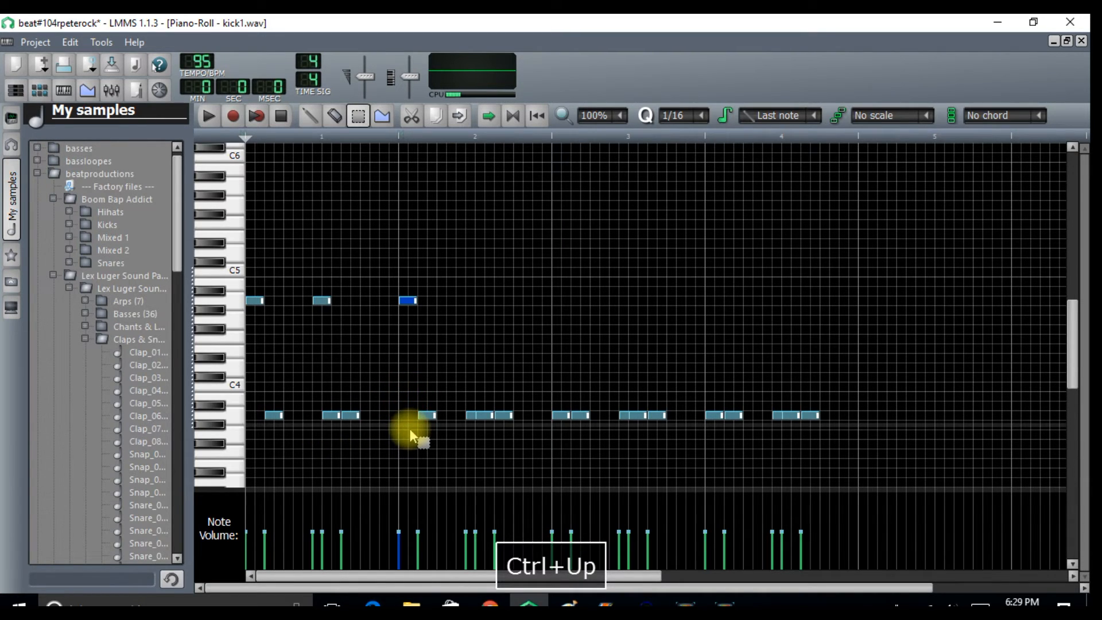
drag(468, 401, 471, 430)
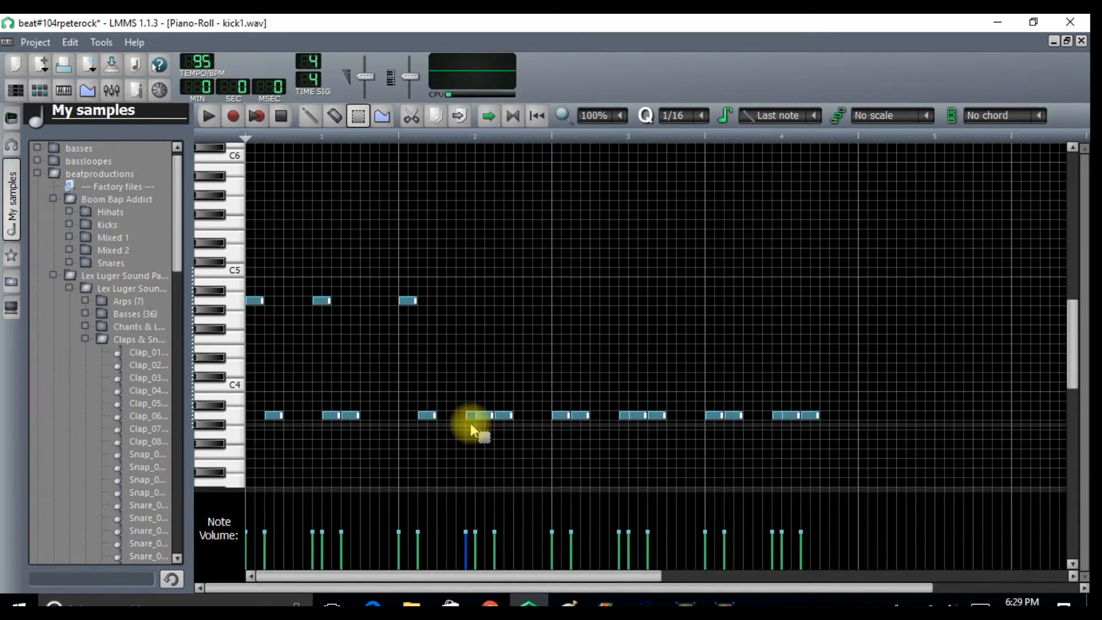
key(ctrl+Up)
- Raise the first note and the sixteenth just before beat 3 by one octave to A4 in bars 3 and 4
drag(562, 401, 559, 429)
key(ctrl+Up)
drag(625, 401, 626, 428)
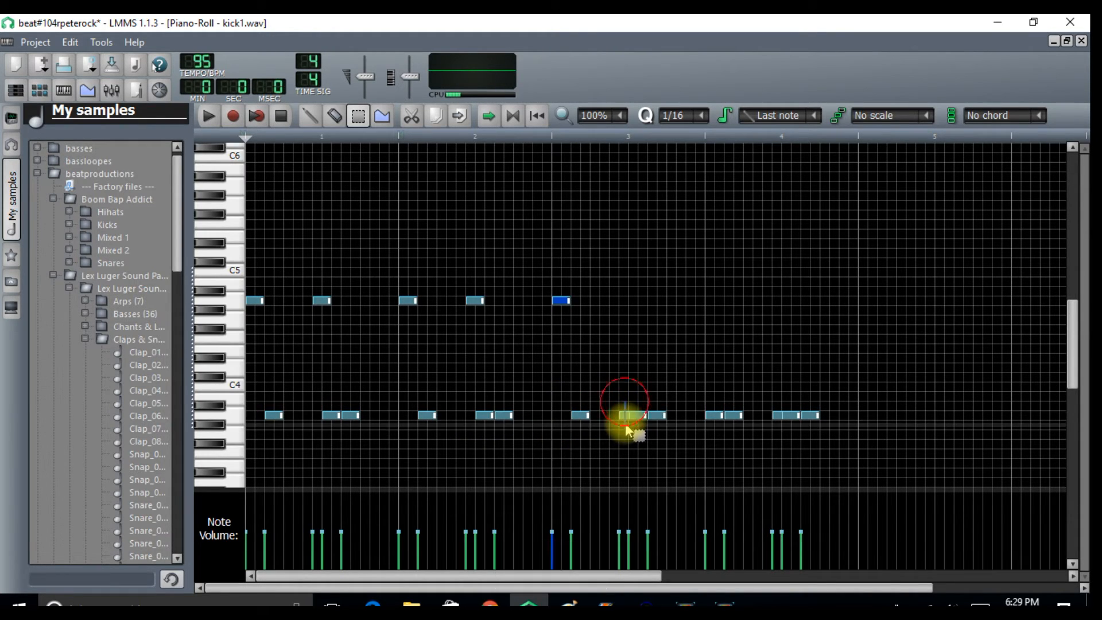
key(ctrl+Up)
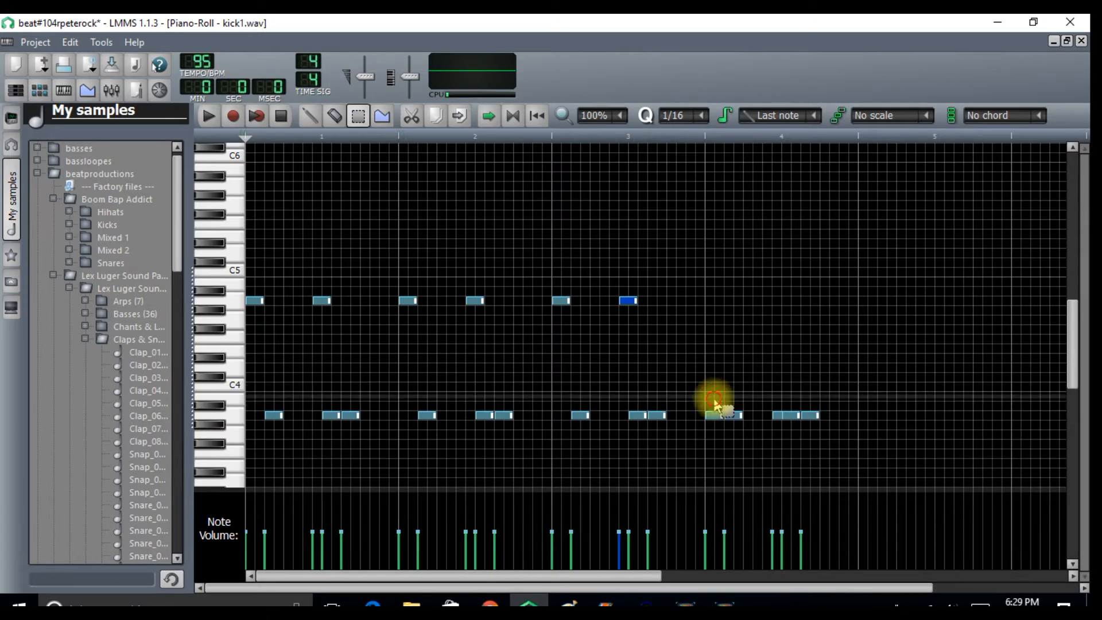
drag(713, 400, 712, 436)
key(ctrl+Up)
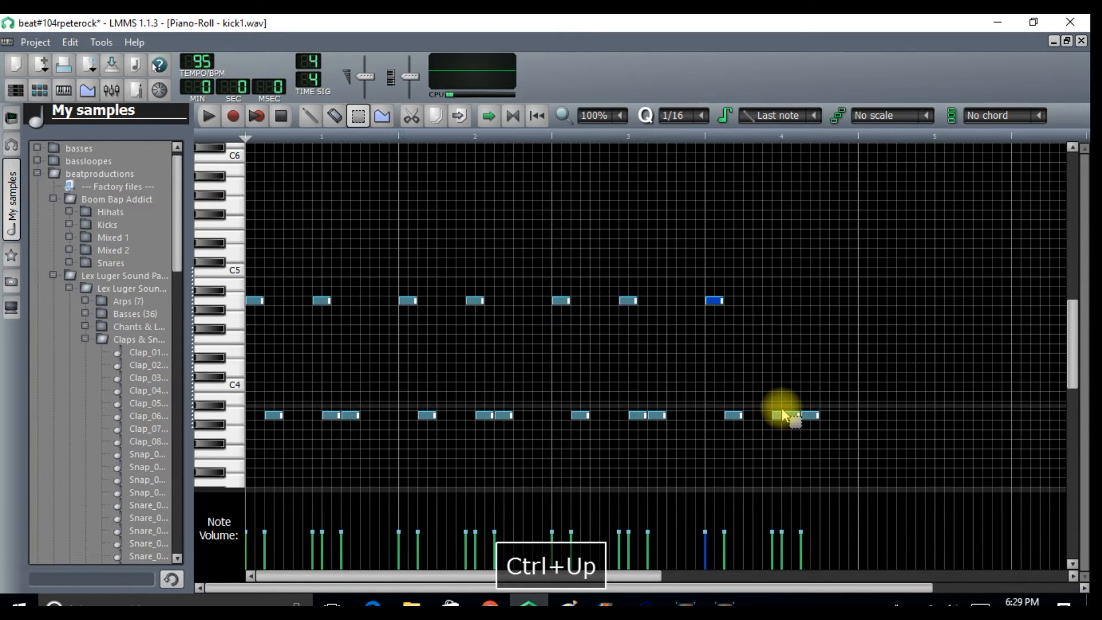
drag(779, 410, 780, 436)
key(ctrl+Up)
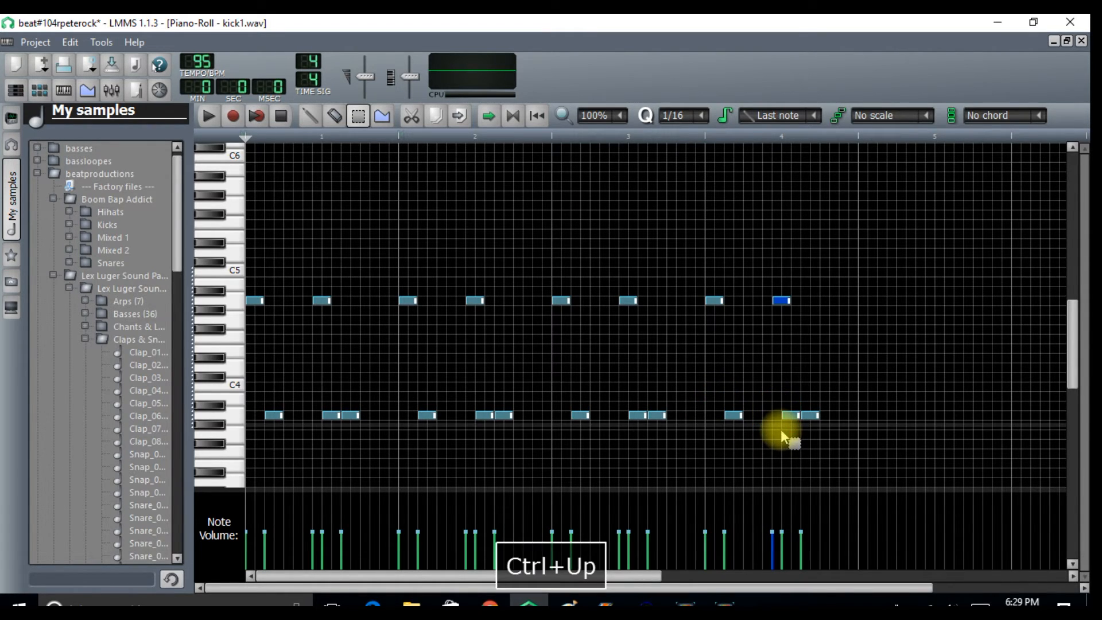
- Move the first bass note of bar 2 back down from A4 to A3
click(310, 118)
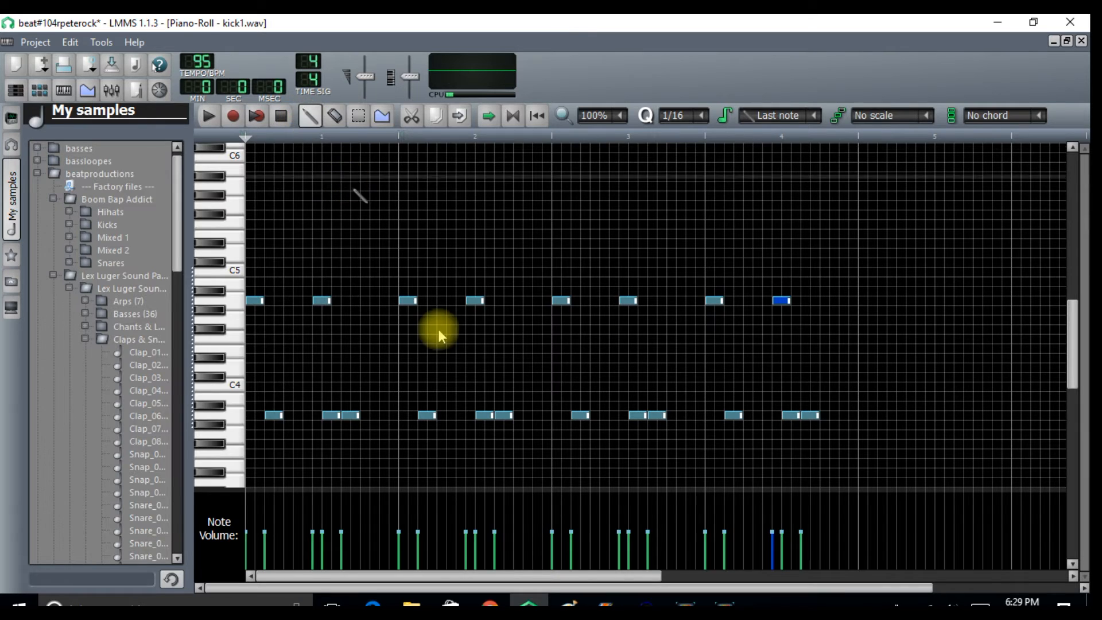
drag(408, 300, 410, 417)
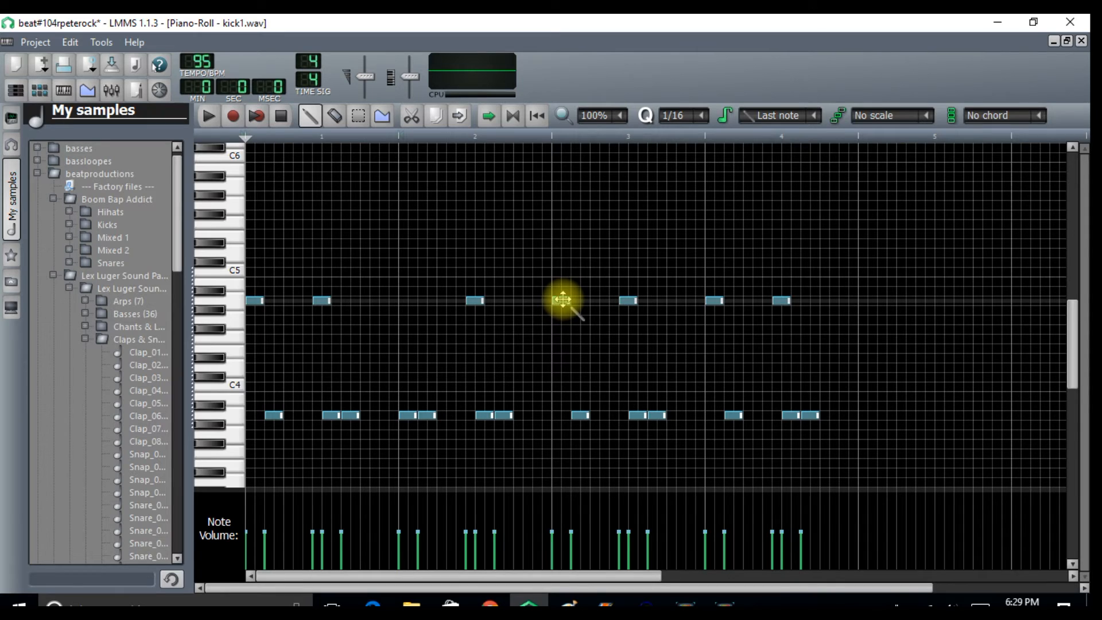
click(358, 116)
click(309, 115)
- Set the quantization to 1/64 and shorten all the A4 notes in bars 1 to 3
click(696, 115)
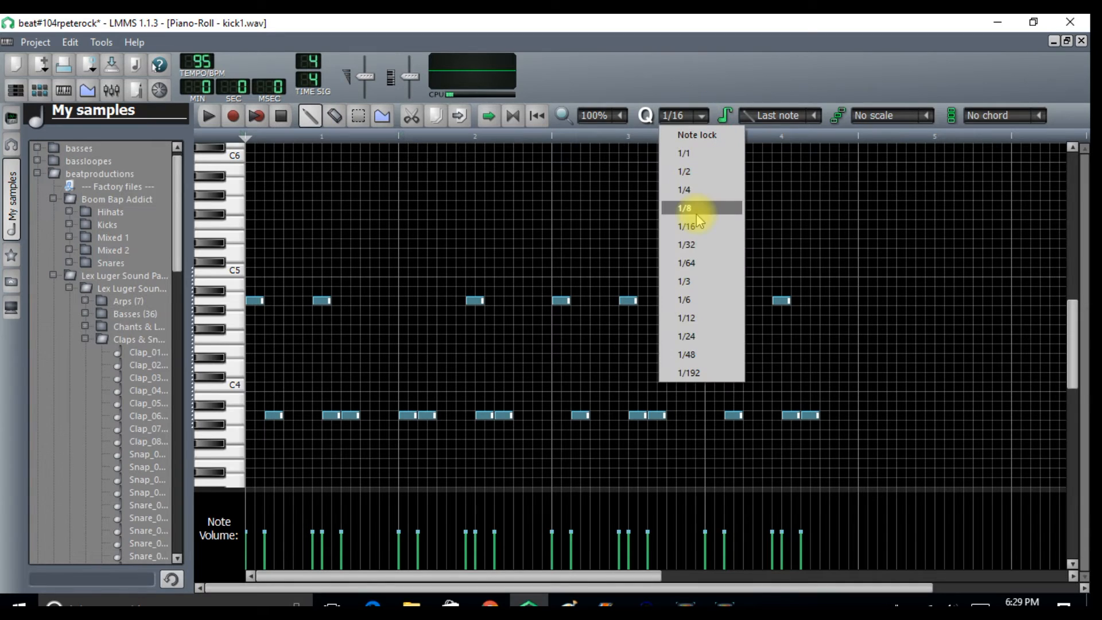
click(689, 263)
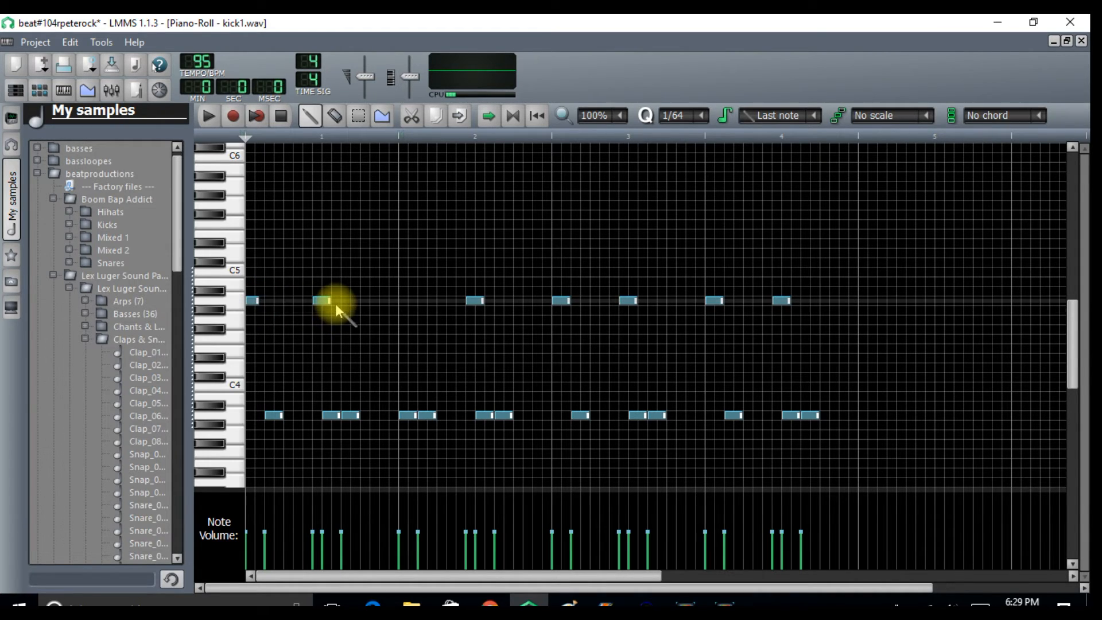
drag(329, 303, 320, 302)
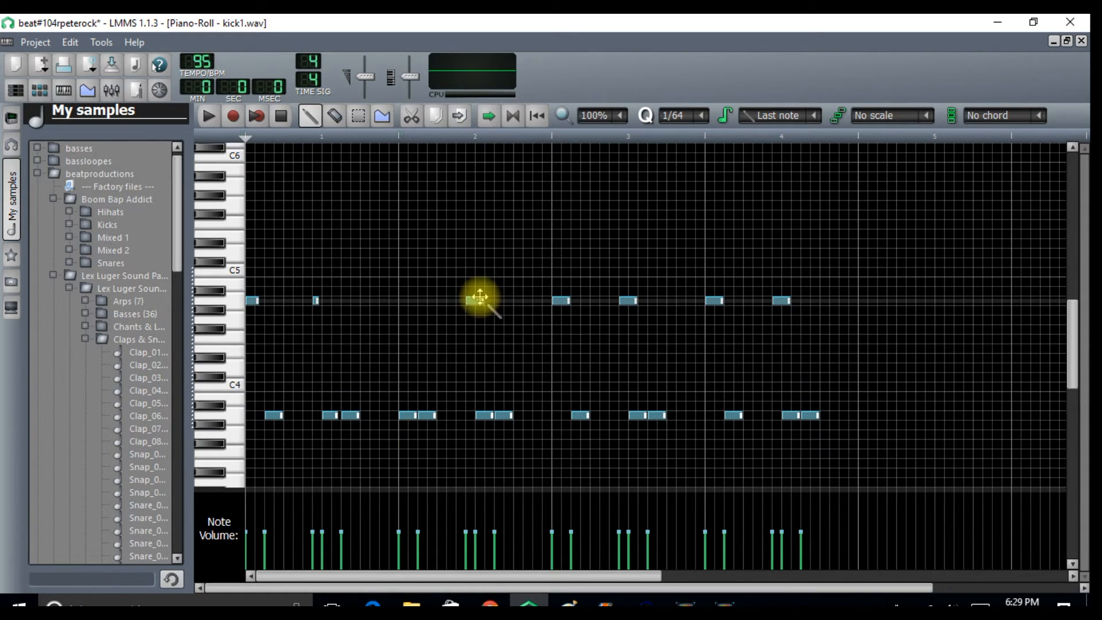
drag(482, 301, 474, 302)
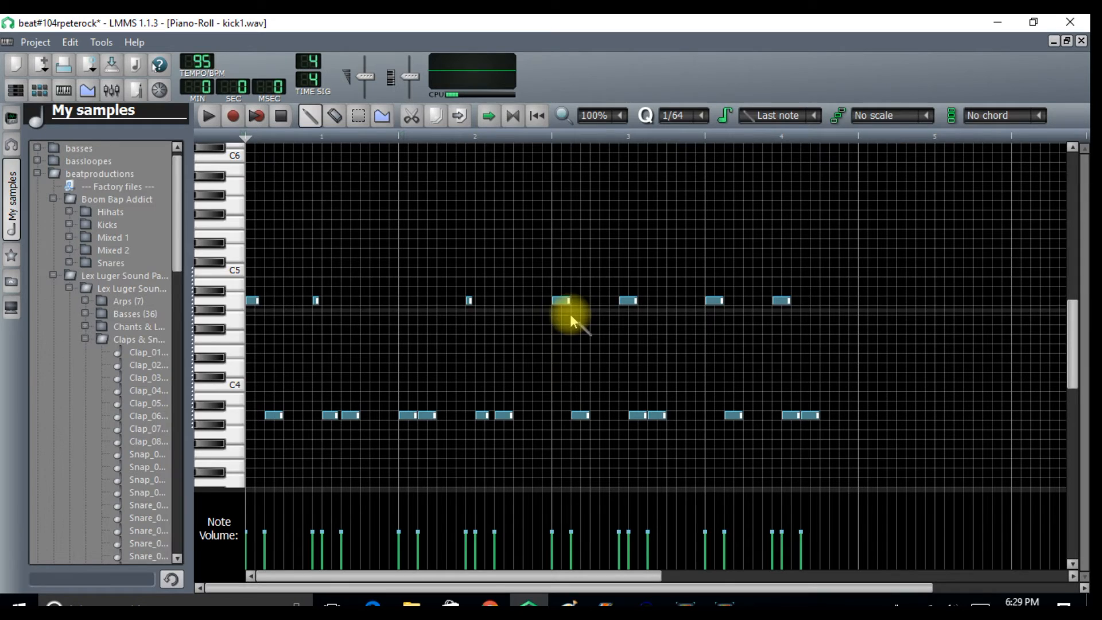
drag(570, 300, 562, 301)
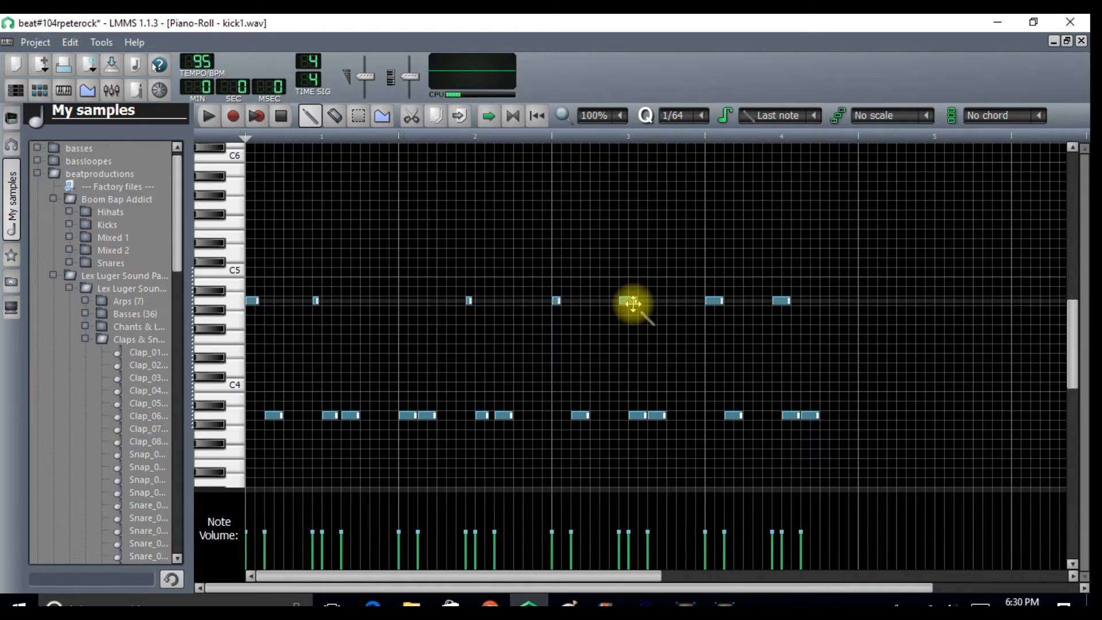
drag(637, 304, 628, 301)
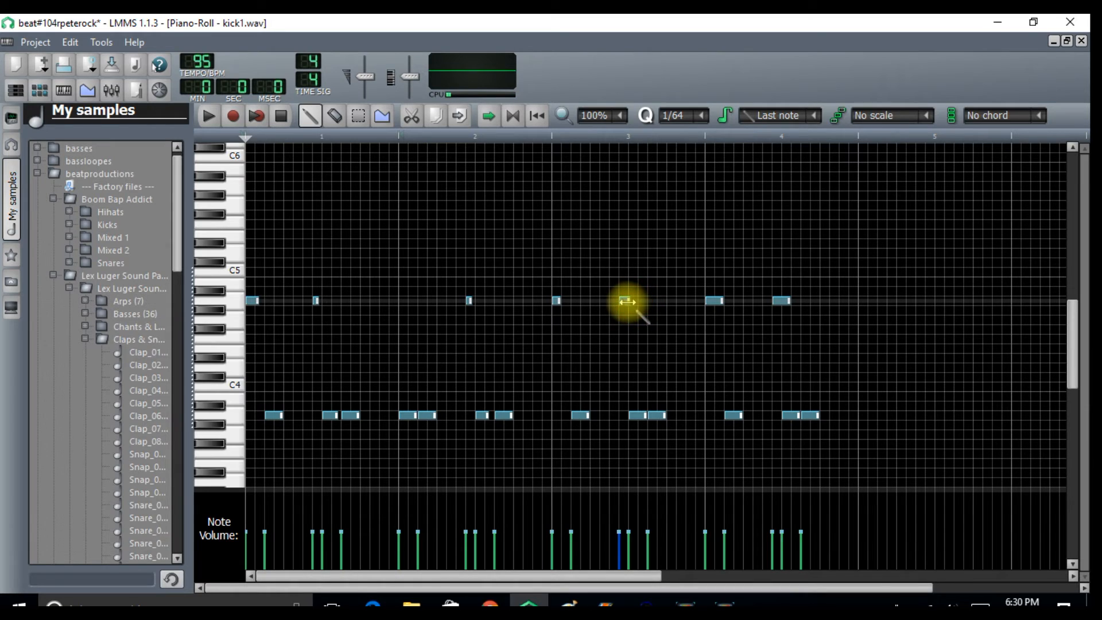
- Shorten the A3 notes on beat 3 in all four bars and the A4 note just before beat 3 of bar 4
drag(646, 416, 639, 416)
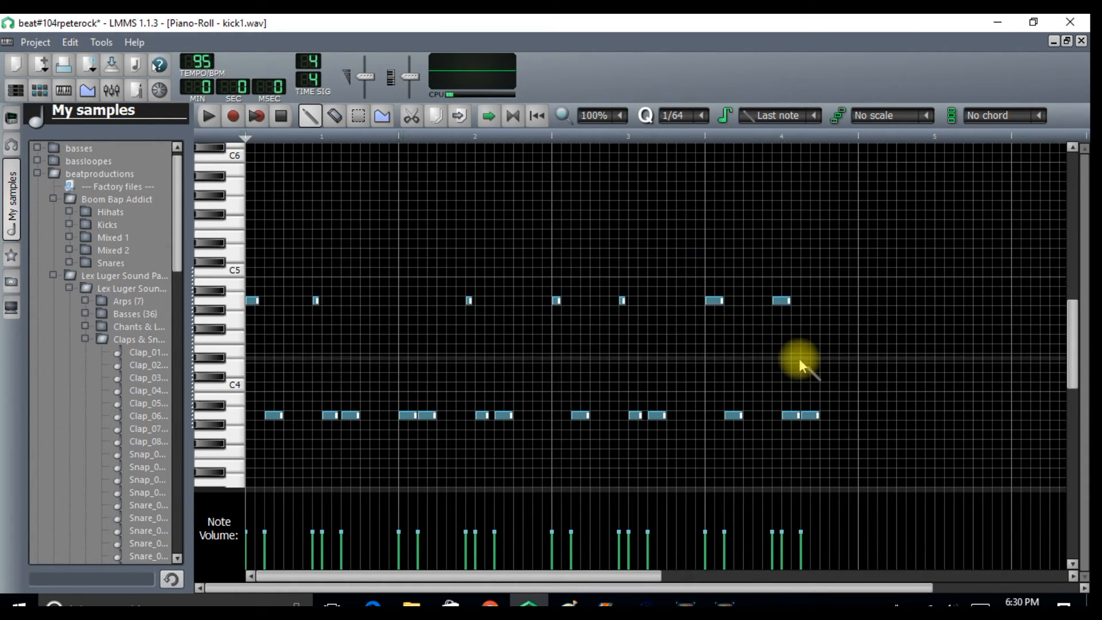
drag(790, 301, 779, 301)
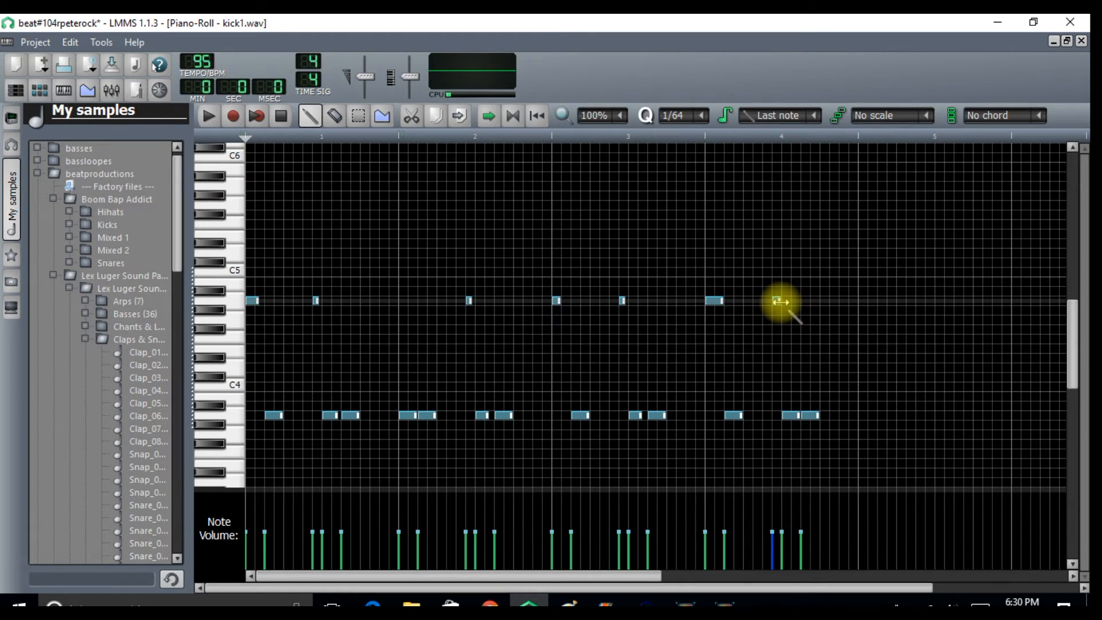
drag(800, 419, 790, 417)
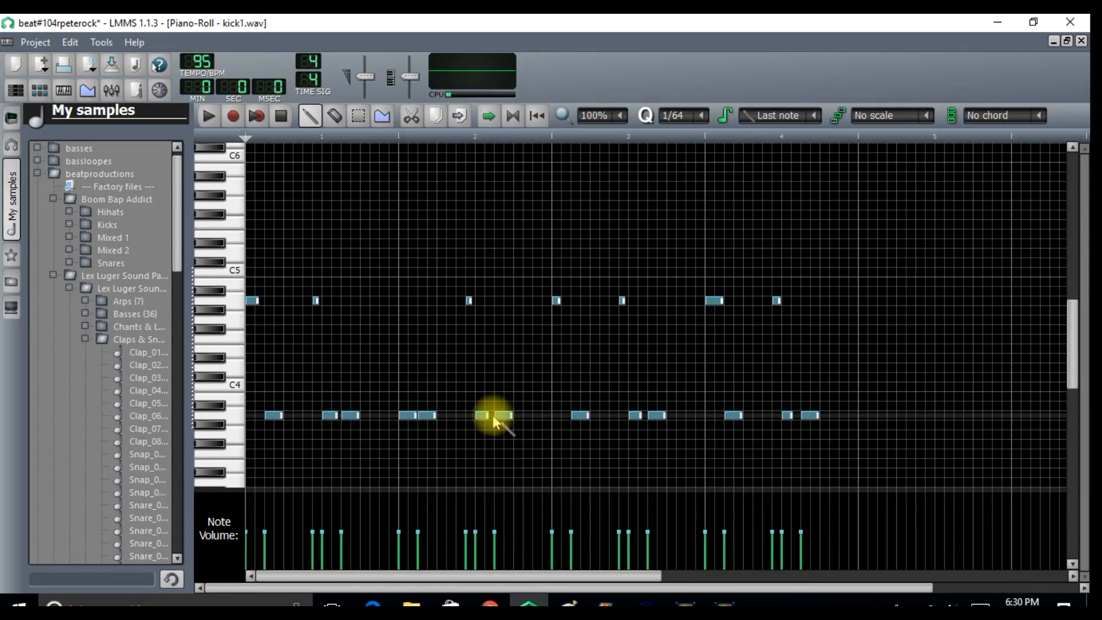
drag(490, 419, 484, 416)
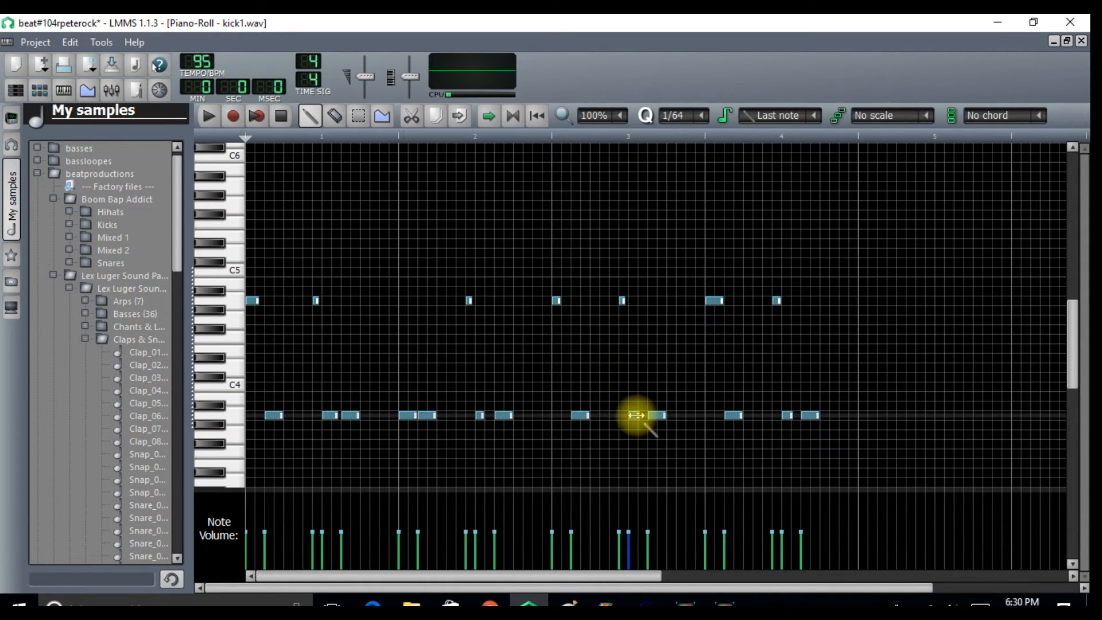
drag(636, 415, 638, 415)
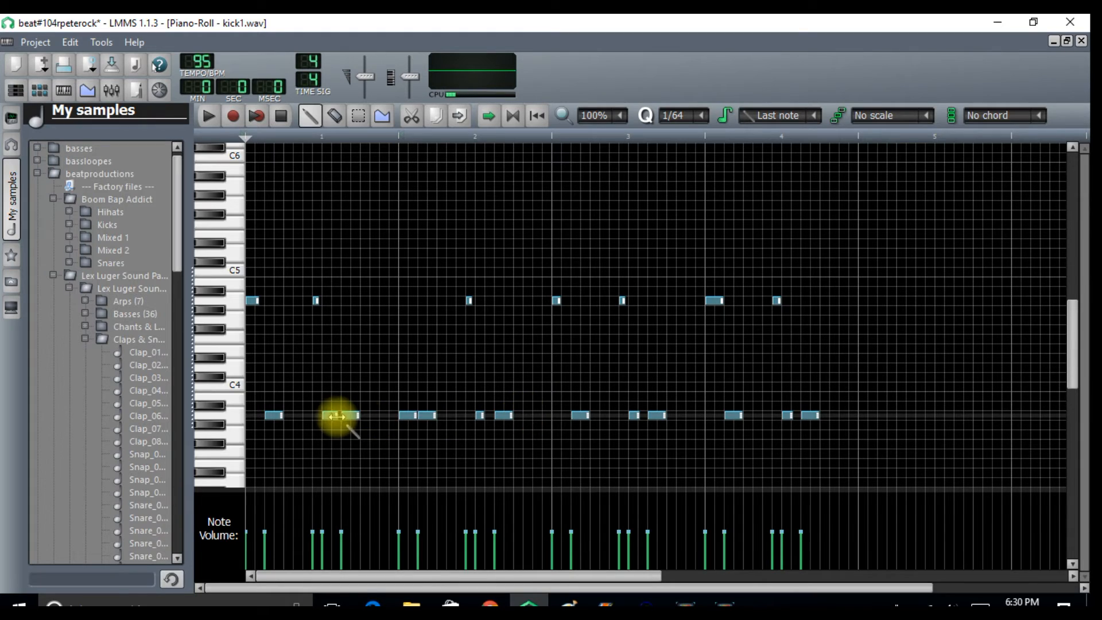
drag(336, 415, 330, 415)
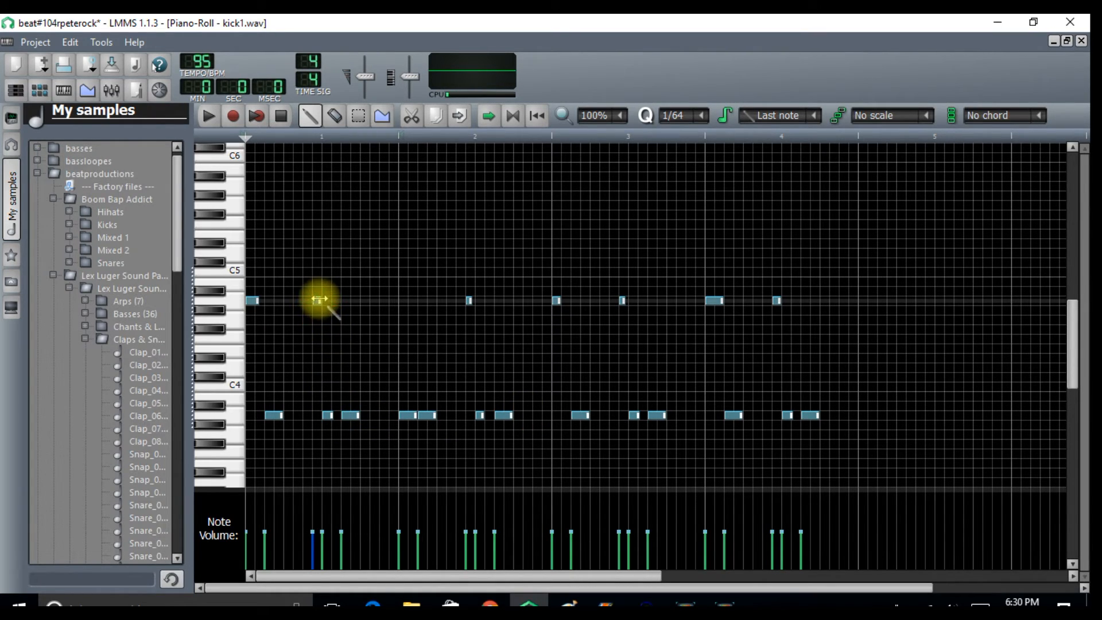
- Shift the A4 notes before beat 3 earlier by 1/64 in every bar and slightly trim the beat-3 A3 notes of bars 3 and 4
drag(315, 301, 313, 302)
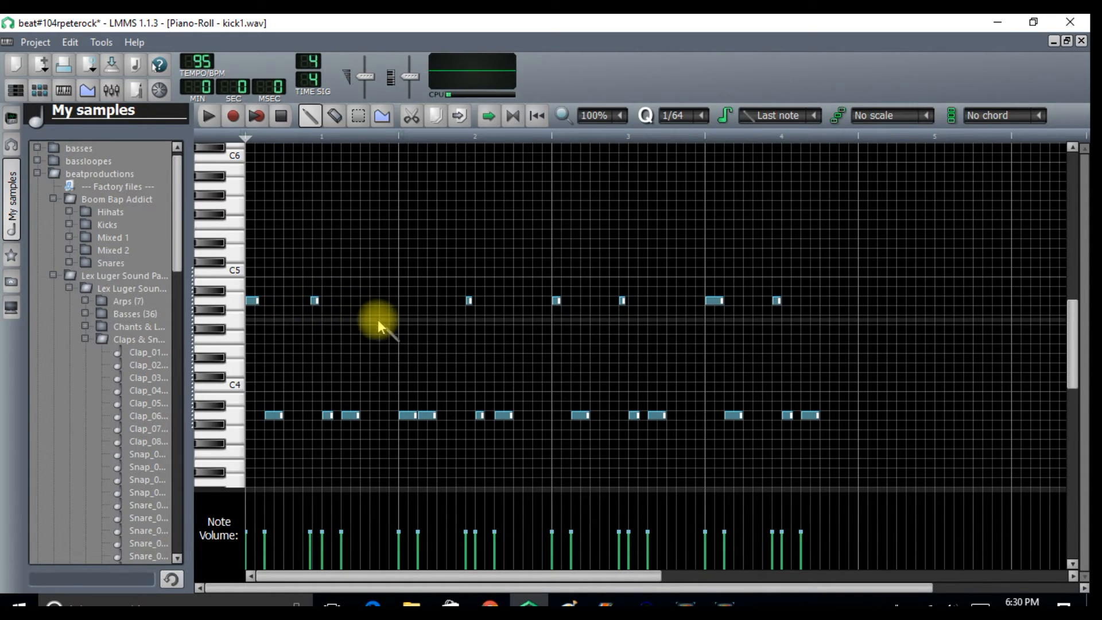
drag(474, 299, 468, 300)
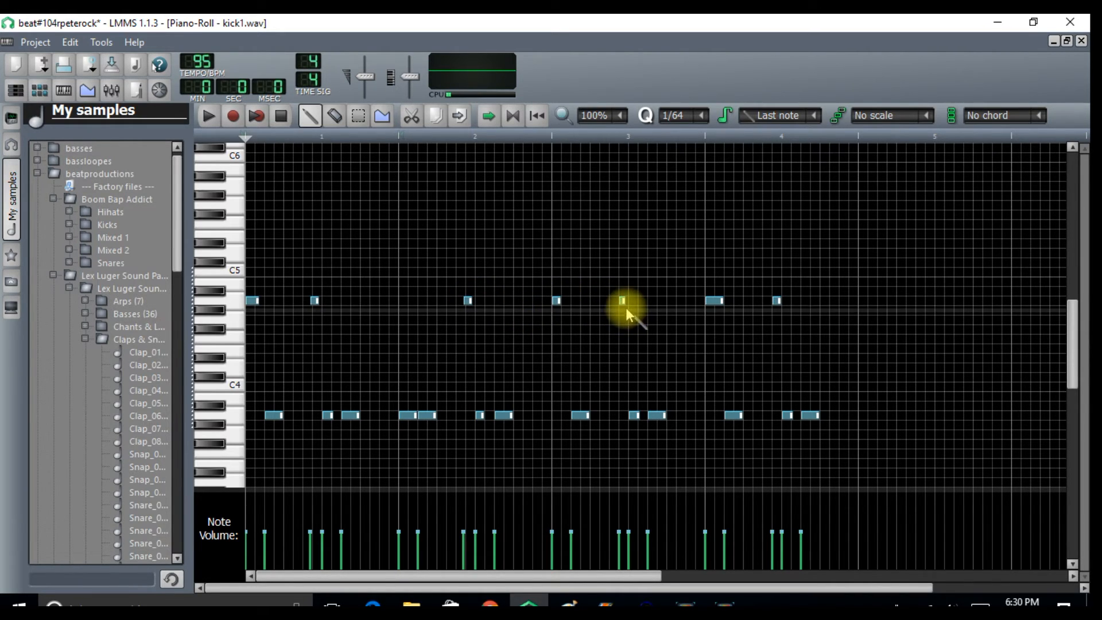
drag(624, 304, 622, 301)
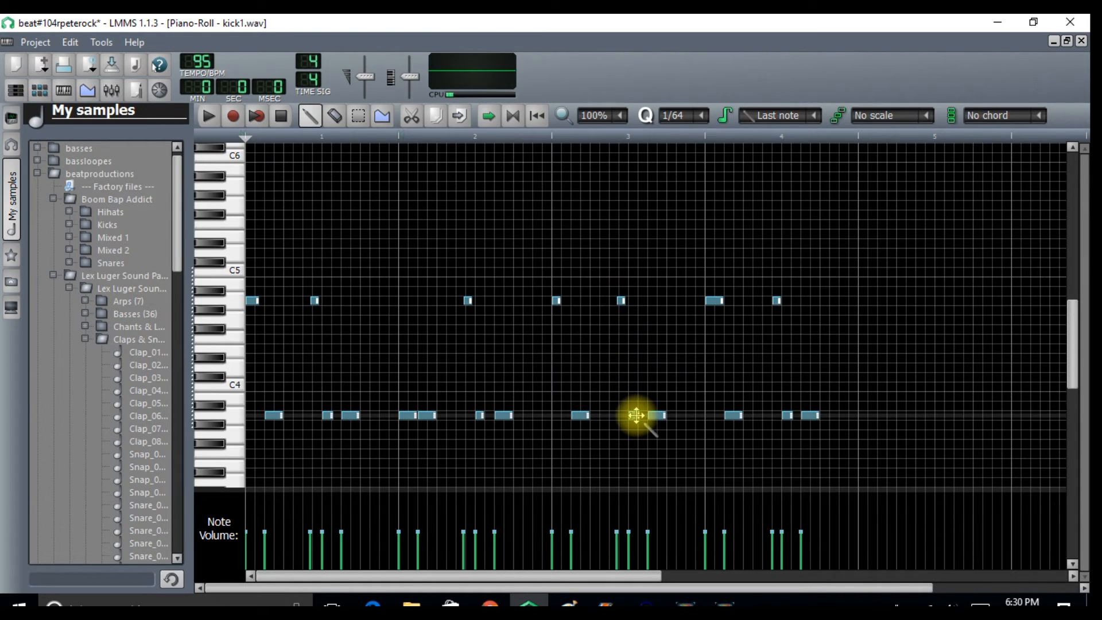
drag(635, 415, 635, 415)
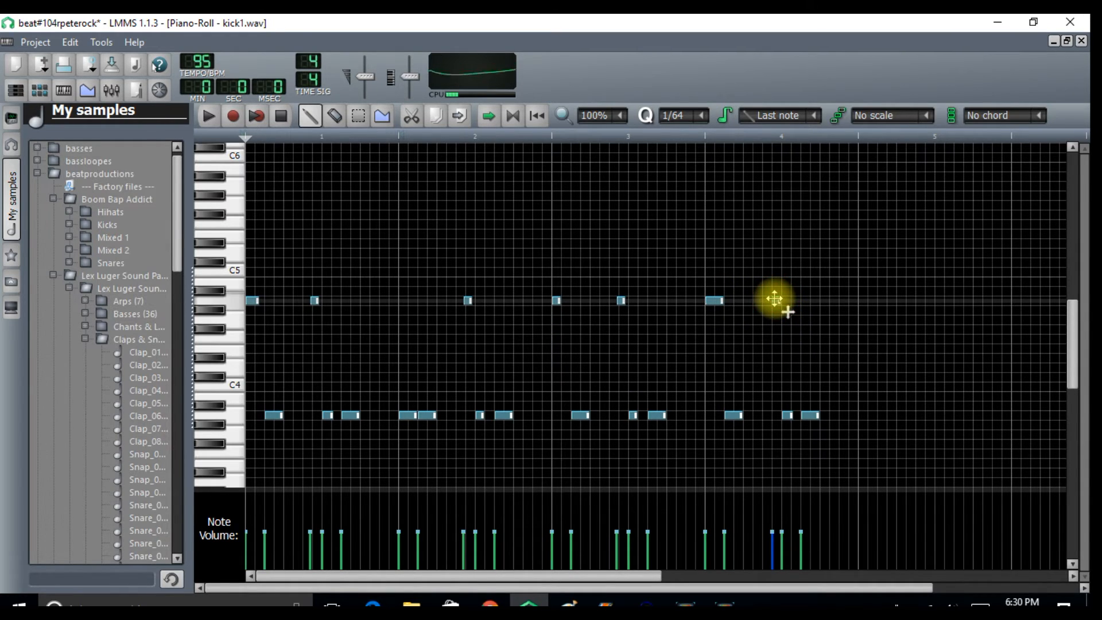
drag(774, 300, 774, 299)
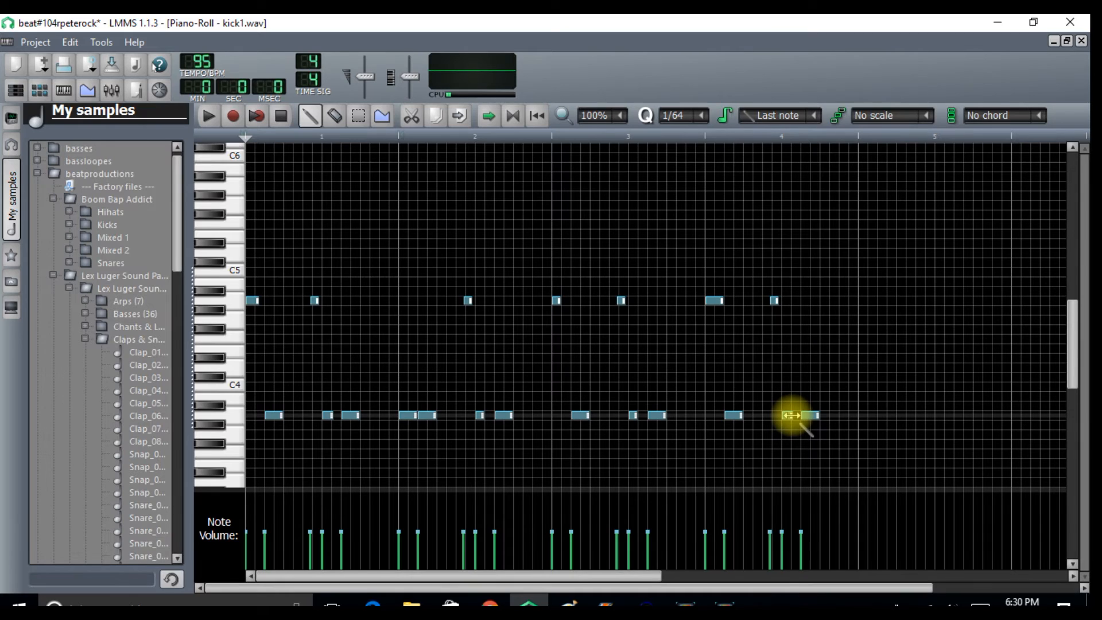
drag(788, 416, 789, 415)
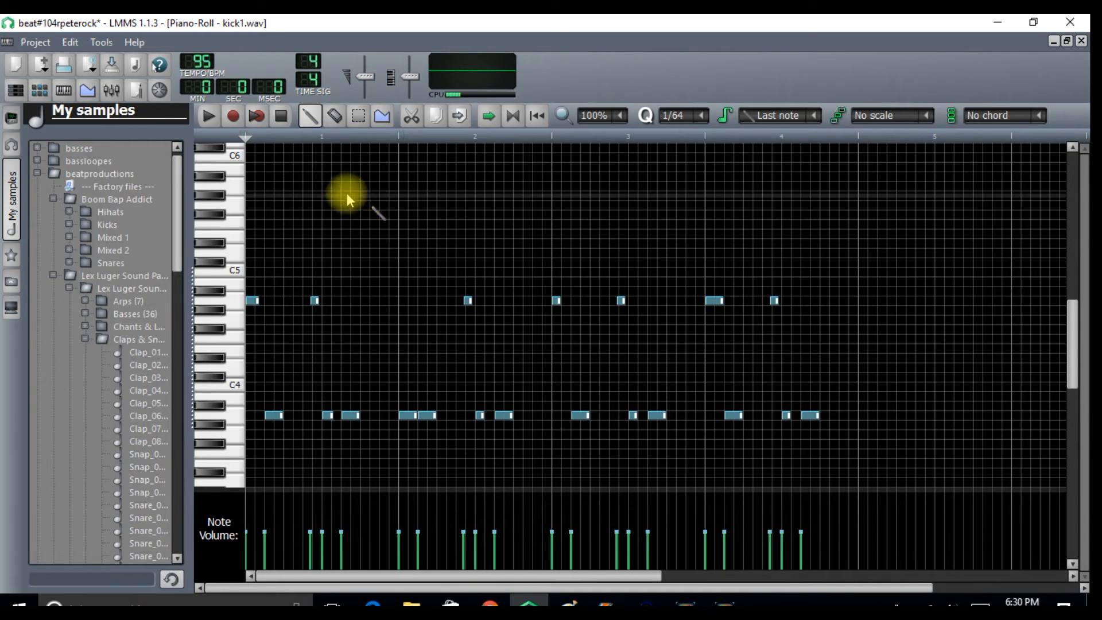
- Play the bass pattern and try it with all its notes transposed down one octave
click(208, 117)
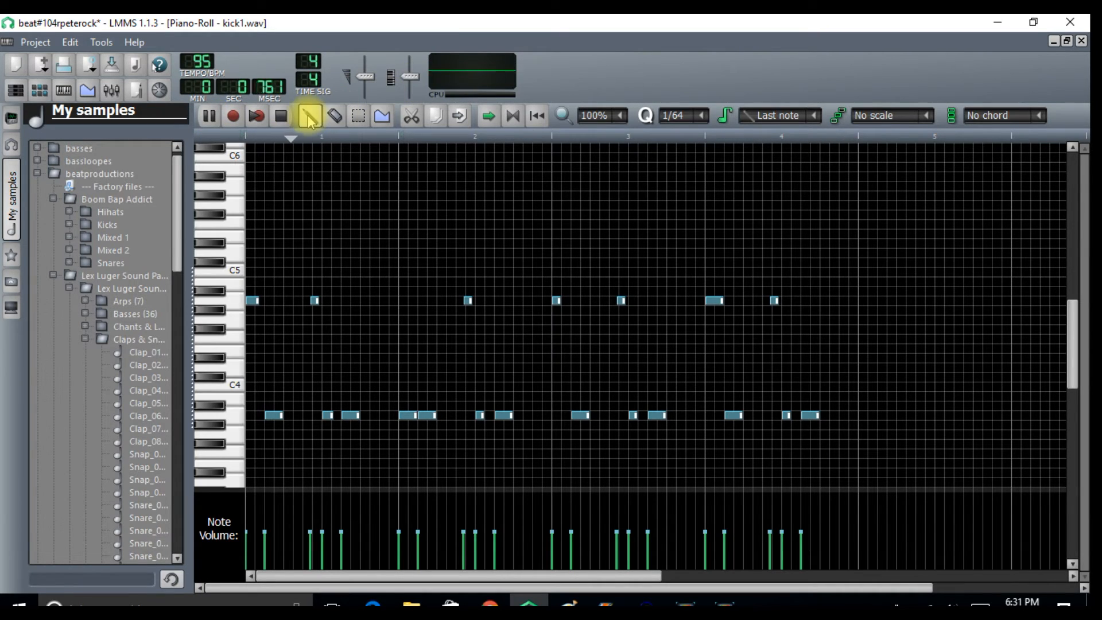
click(281, 115)
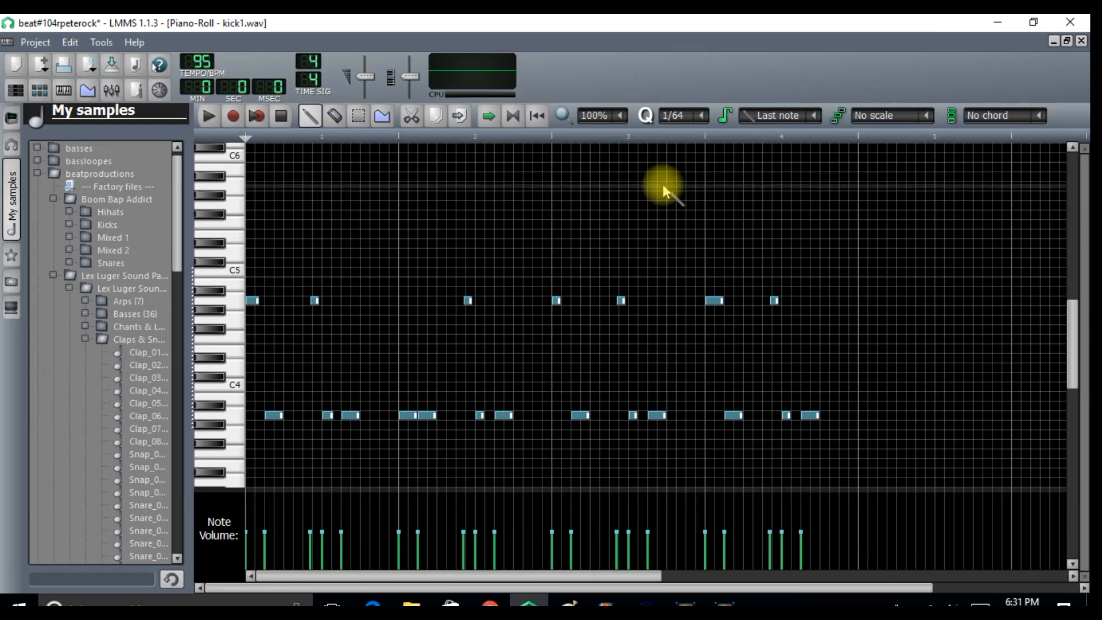
key(ctrl+Down)
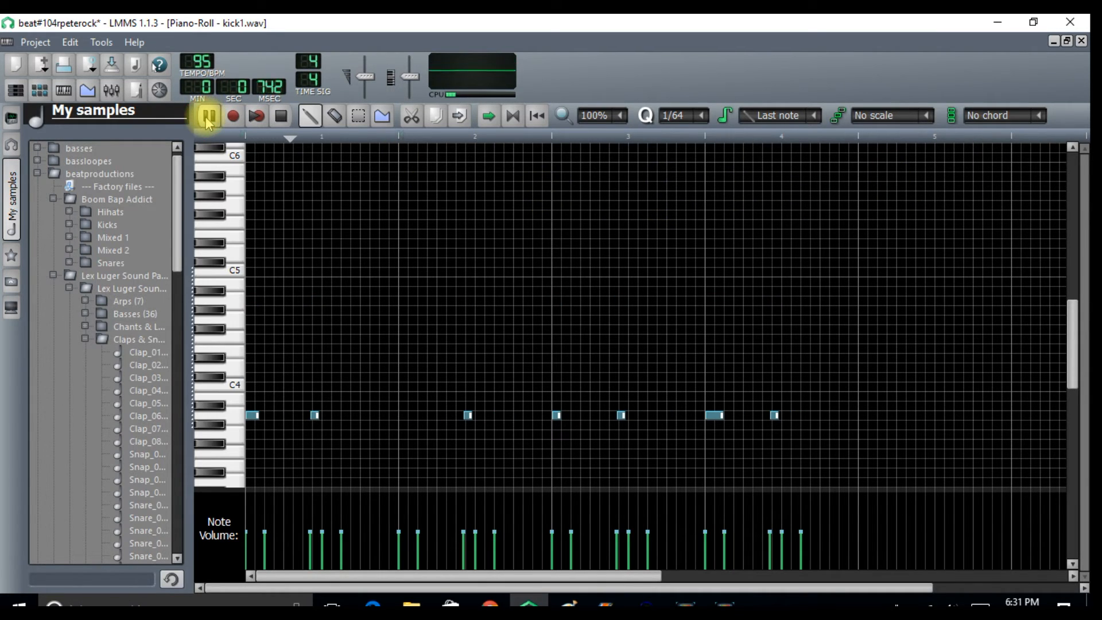
key(ctrl+Up)
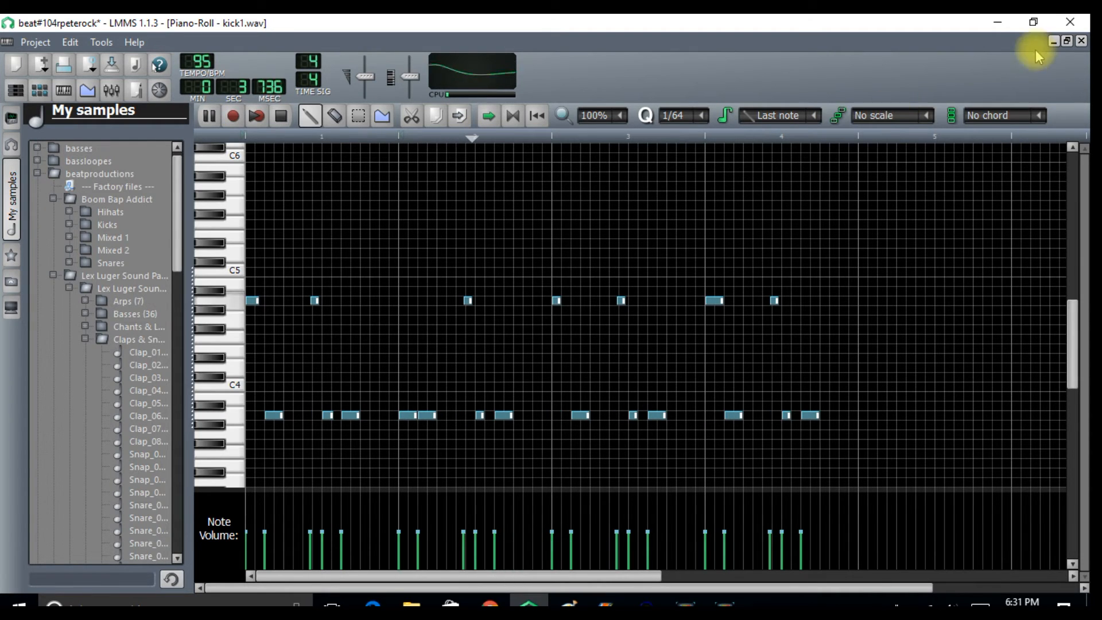
- Close the bass pattern and play all tracks together in the song editor
click(1082, 41)
click(210, 117)
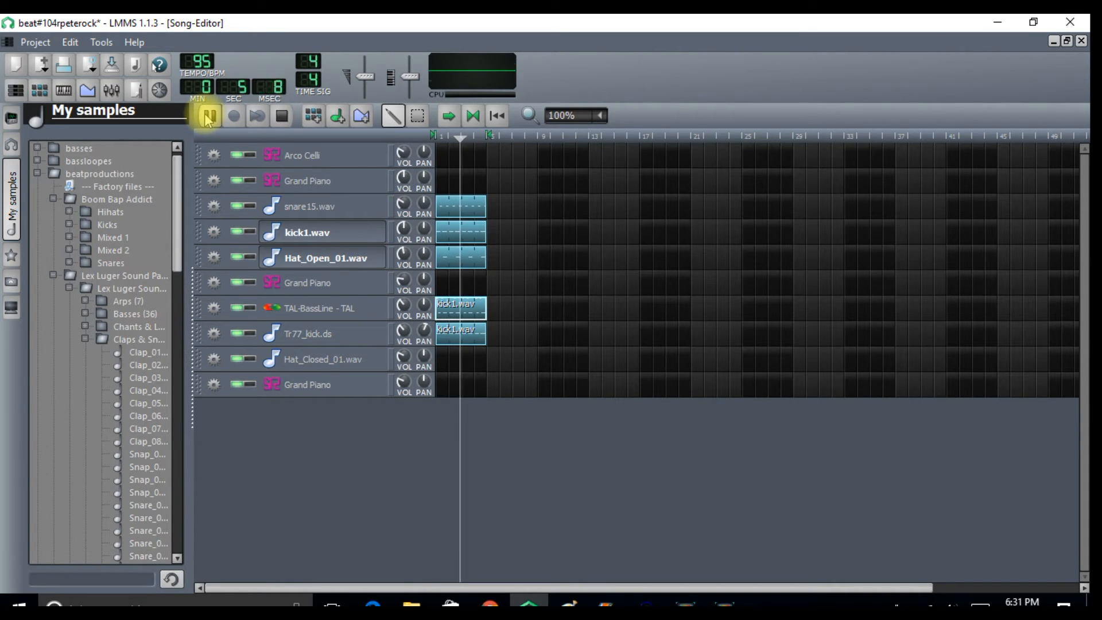
click(281, 120)
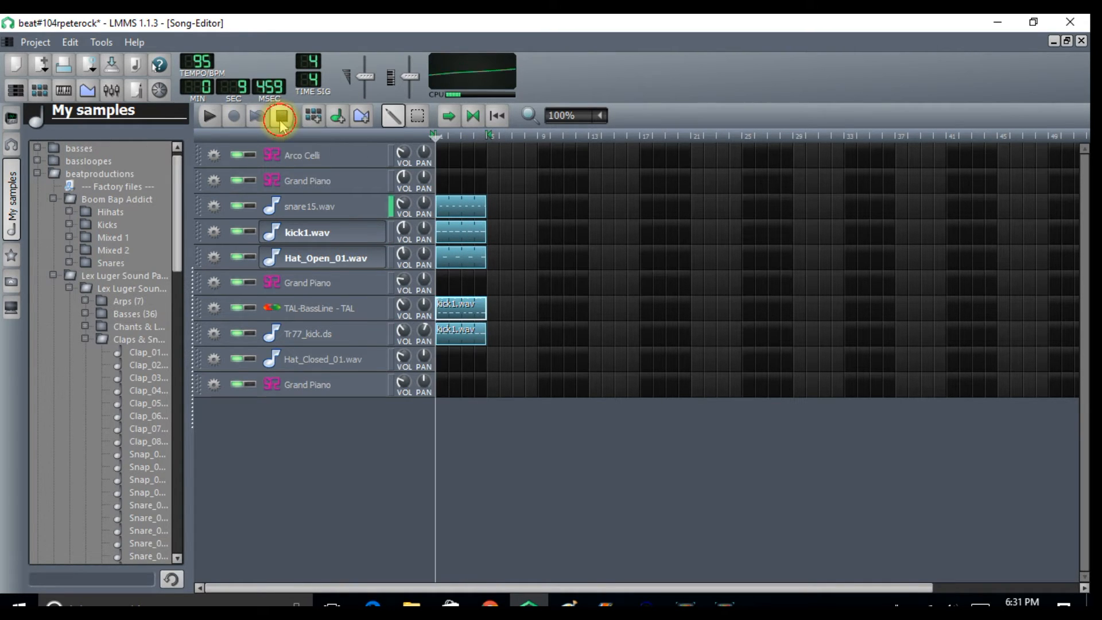
- Create an Arco Celli pattern, set quantization to 1/16, and draw a quarter-note A5, C6 and E6 chord at the start of bar 1
double_click(441, 157)
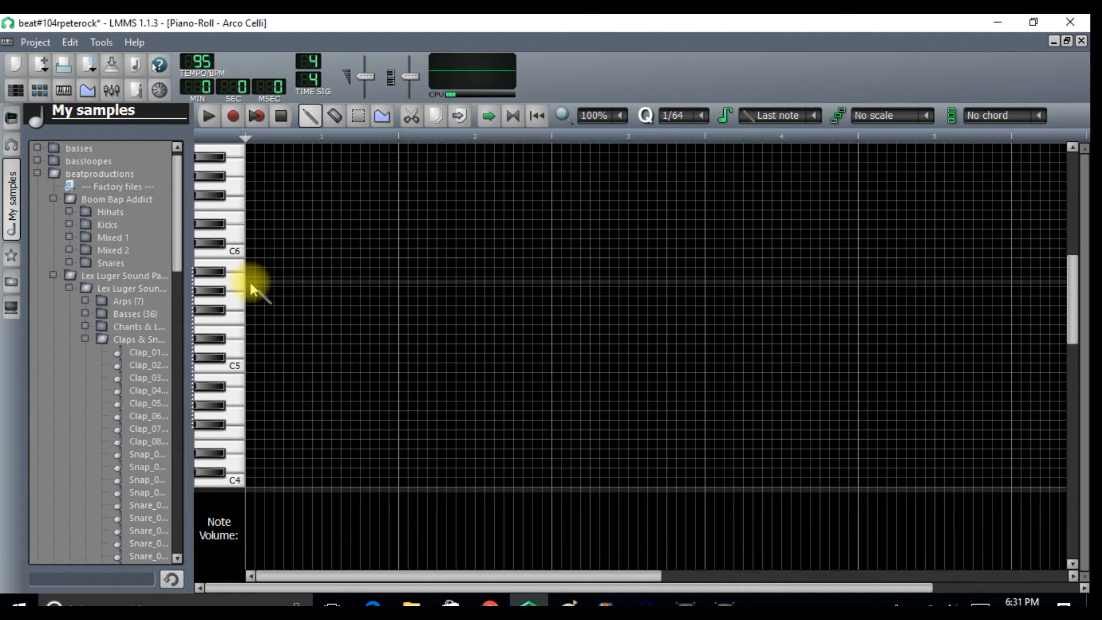
click(704, 116)
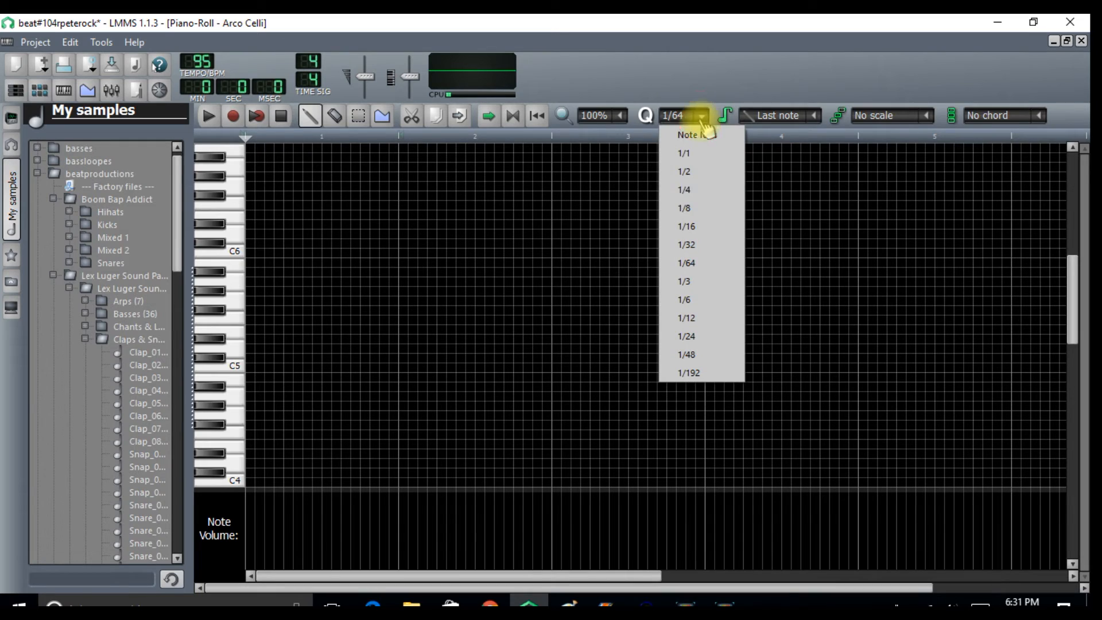
click(696, 219)
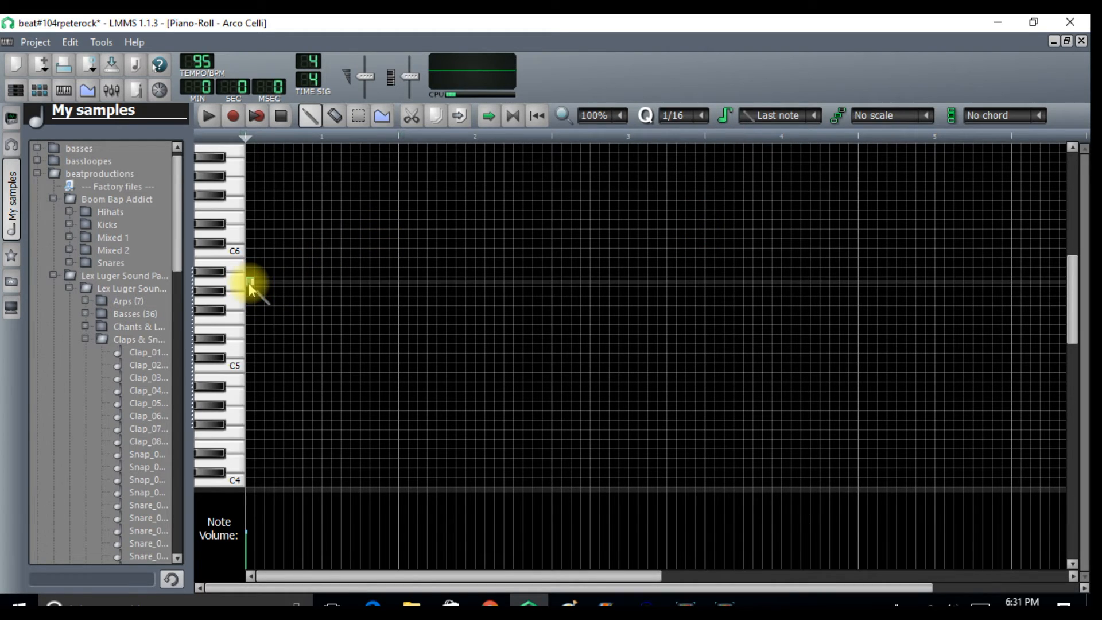
drag(254, 282, 279, 282)
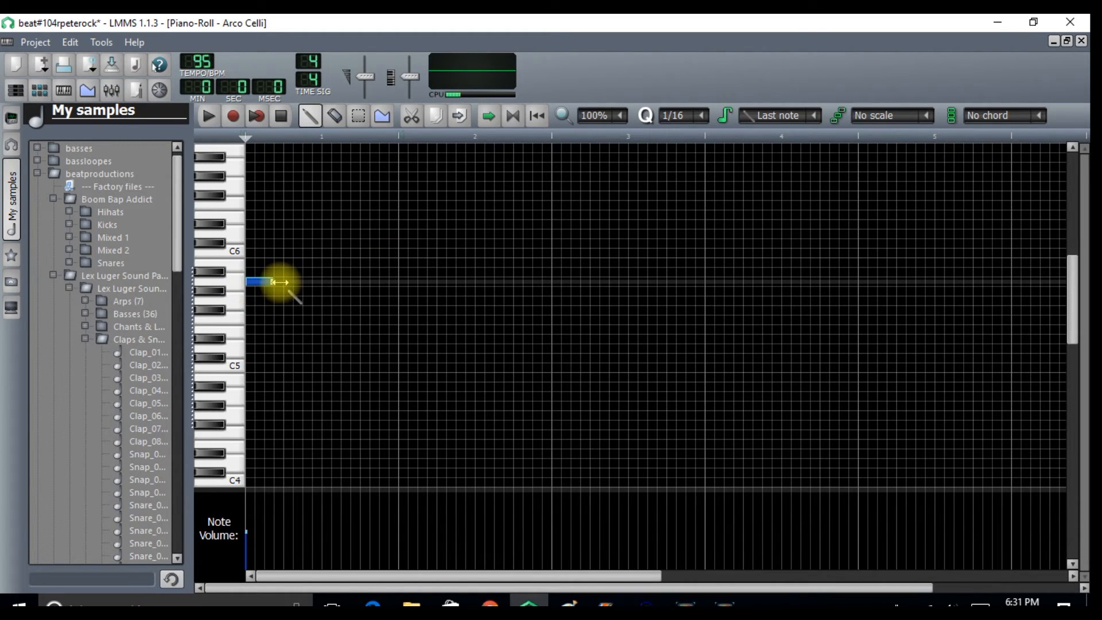
click(249, 251)
click(253, 215)
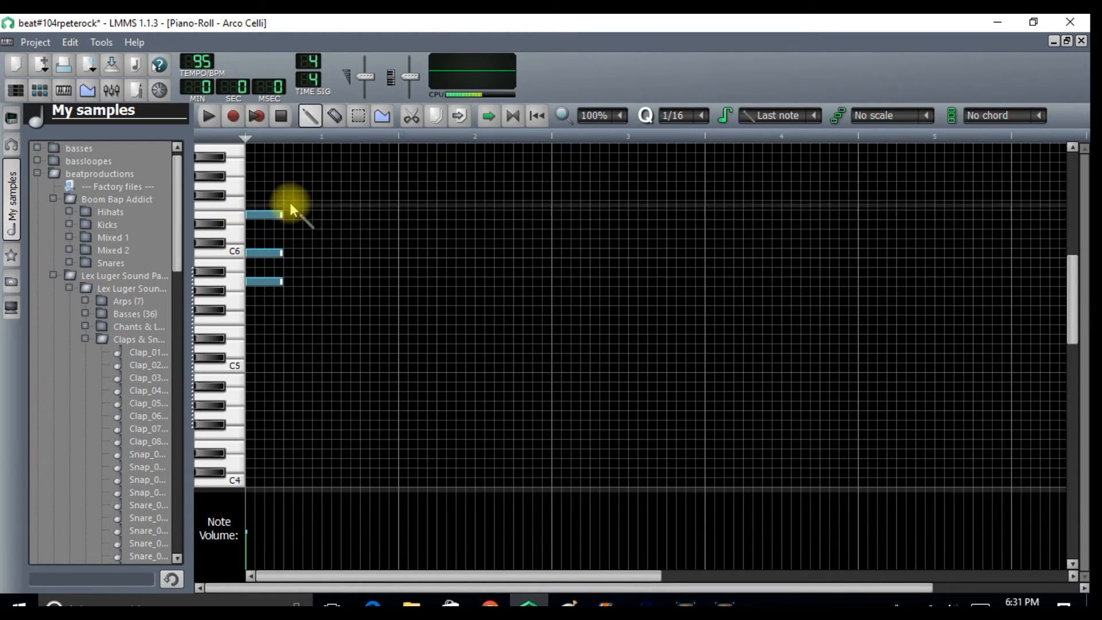
- Add quarter notes D6, F6 and A6 at the start of bar 2, and lower the A6 one octave to A5
click(405, 234)
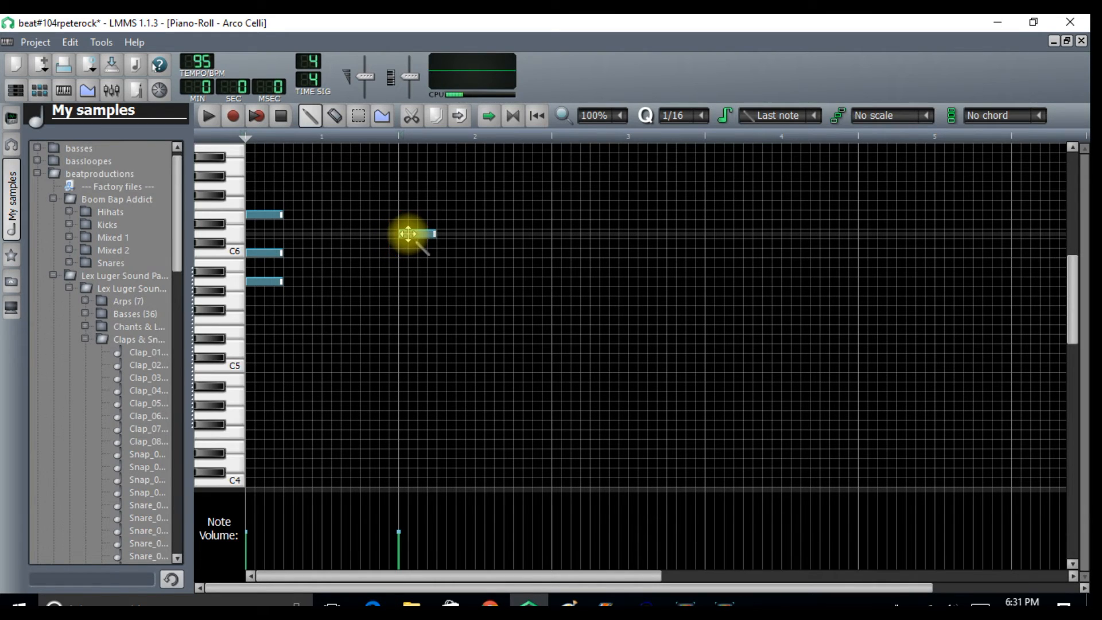
click(408, 232)
drag(409, 232, 411, 167)
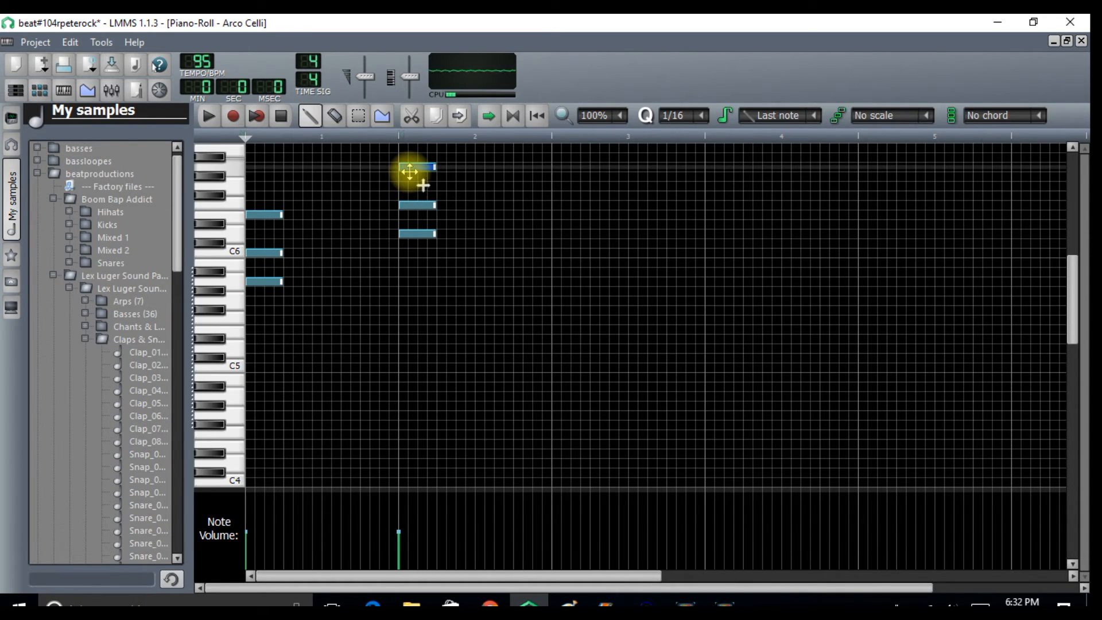
click(358, 116)
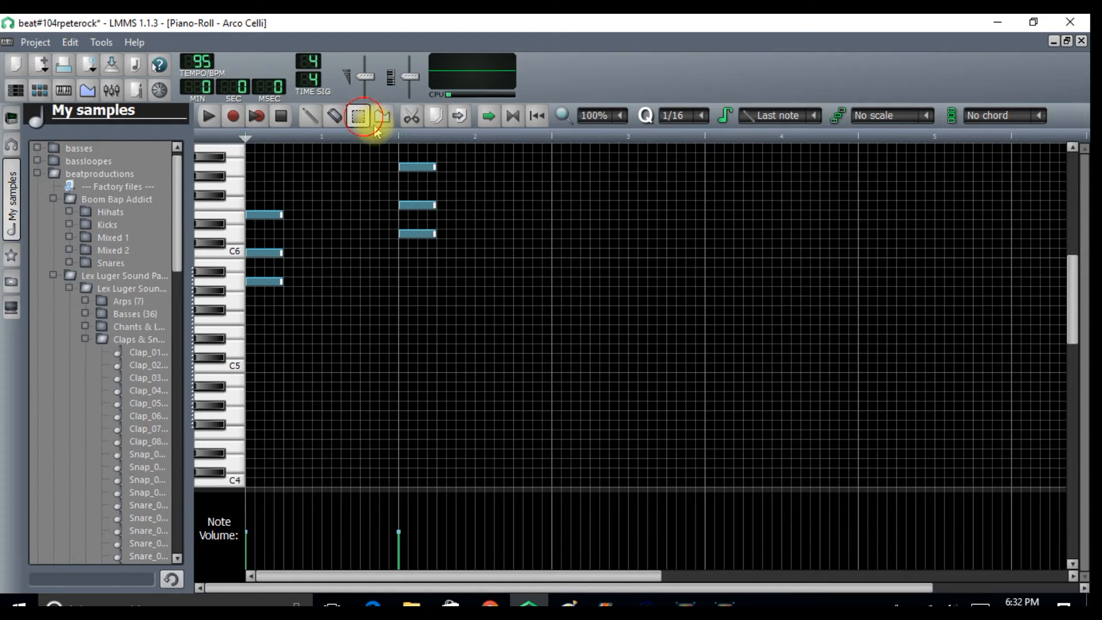
drag(422, 167, 425, 177)
key(ctrl+Down)
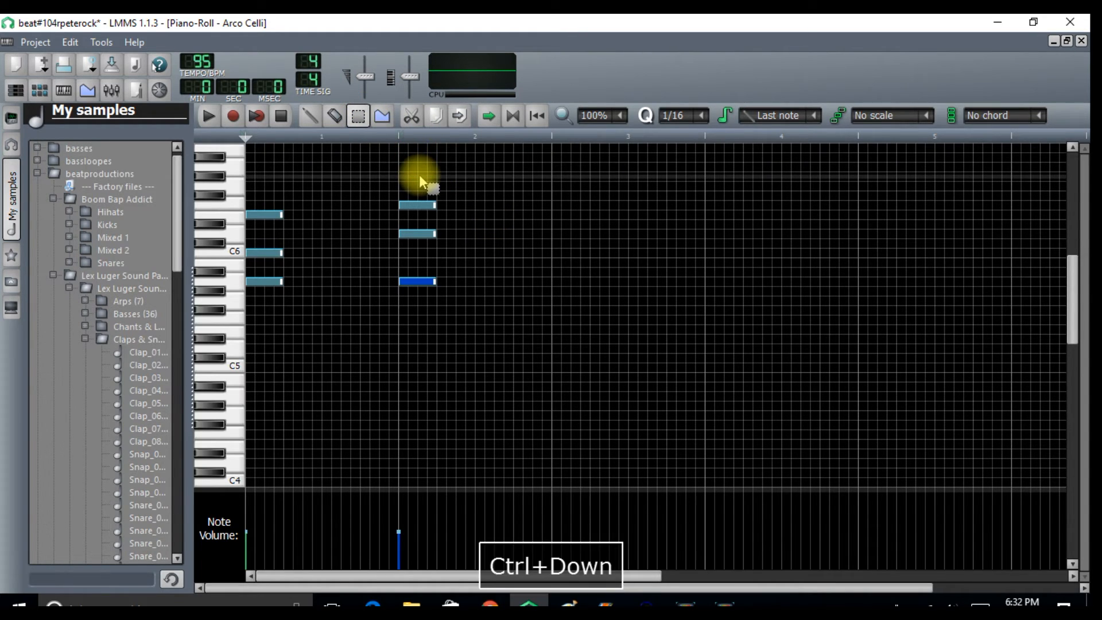
- Add a quarter-note chord of A5, C6 and E6 at the start of bar 3, and raise its A5 one octave to A6
click(310, 115)
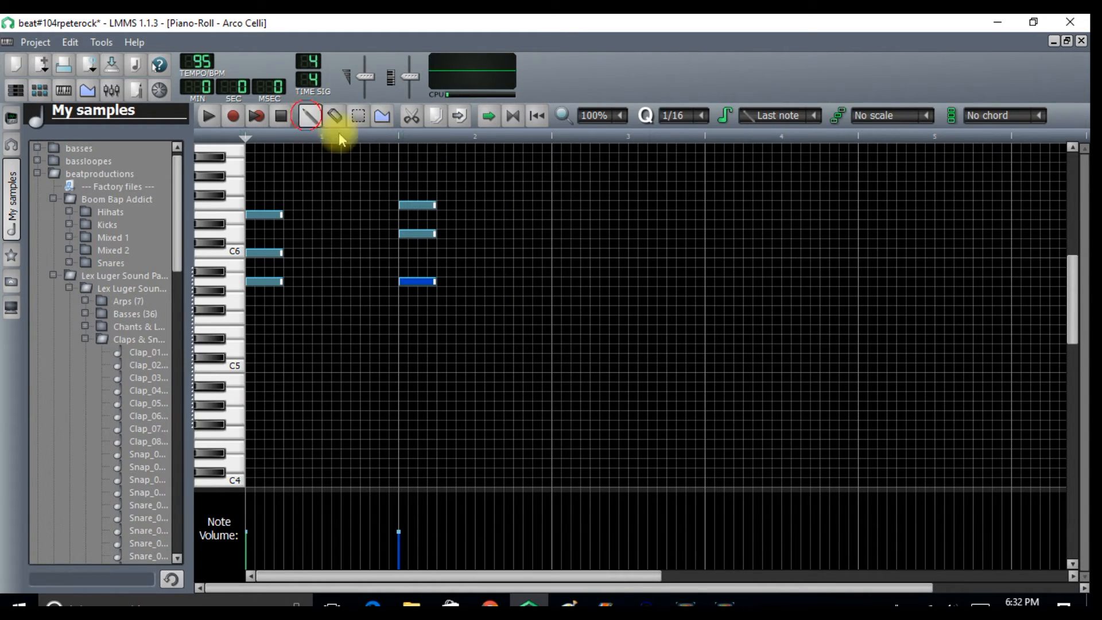
click(555, 281)
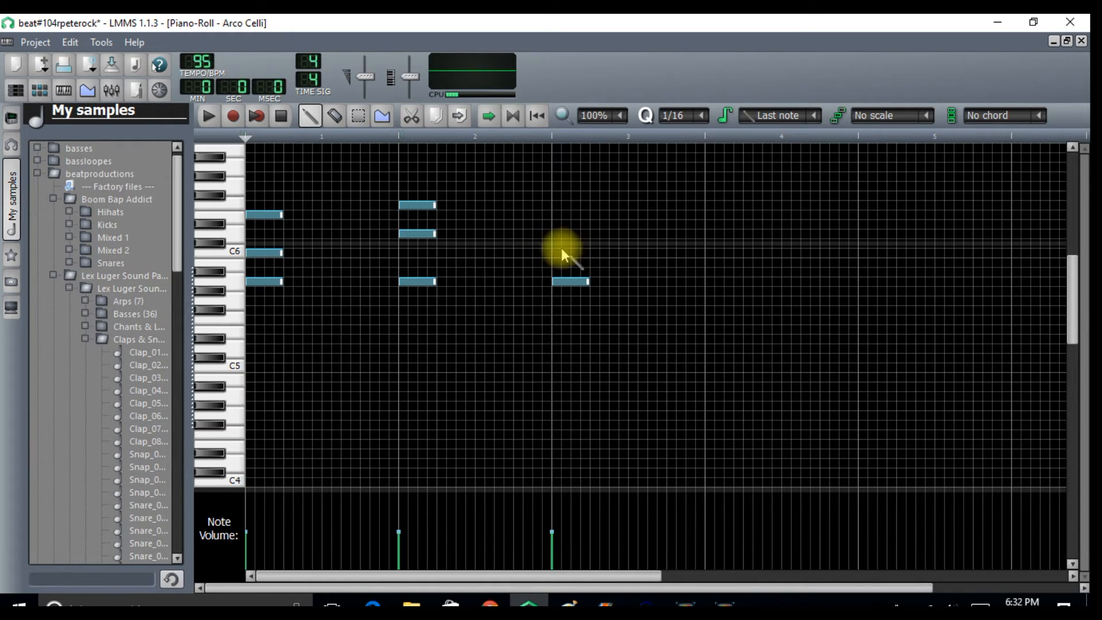
click(558, 251)
click(558, 214)
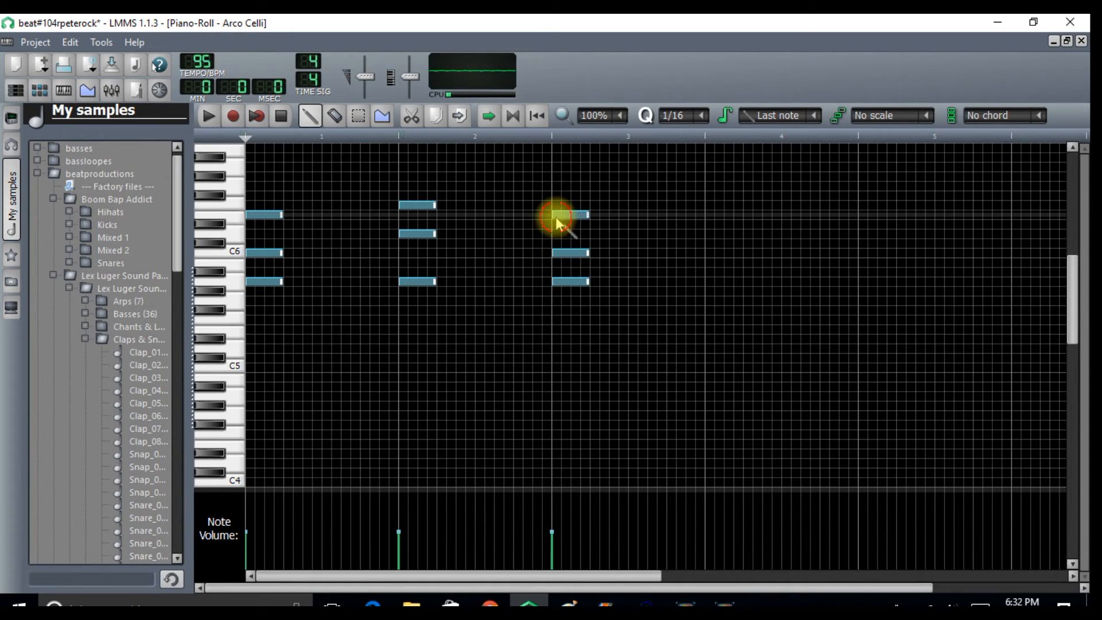
click(358, 116)
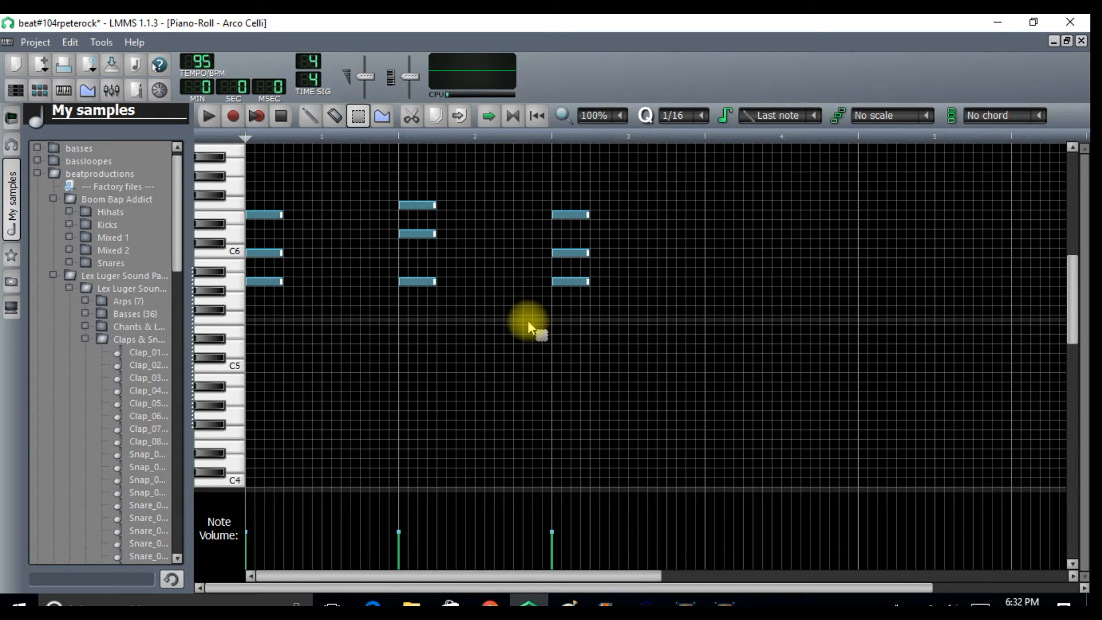
drag(581, 267, 578, 308)
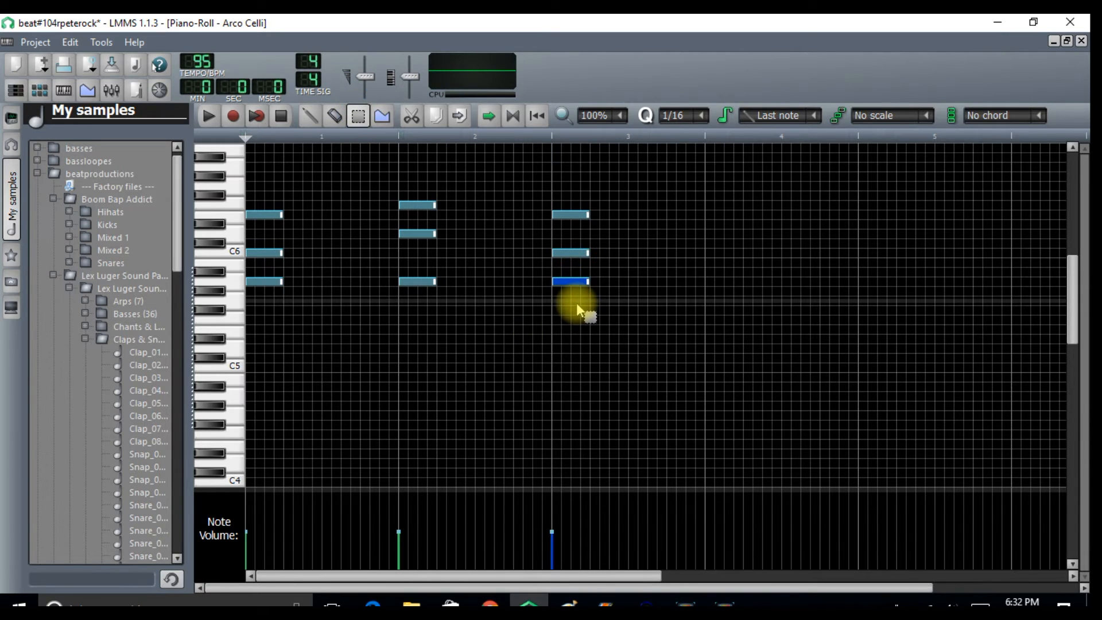
key(ctrl+Up)
- Draw a quarter-note chord of A5, D6 and F6 at the start of bar 4
click(308, 115)
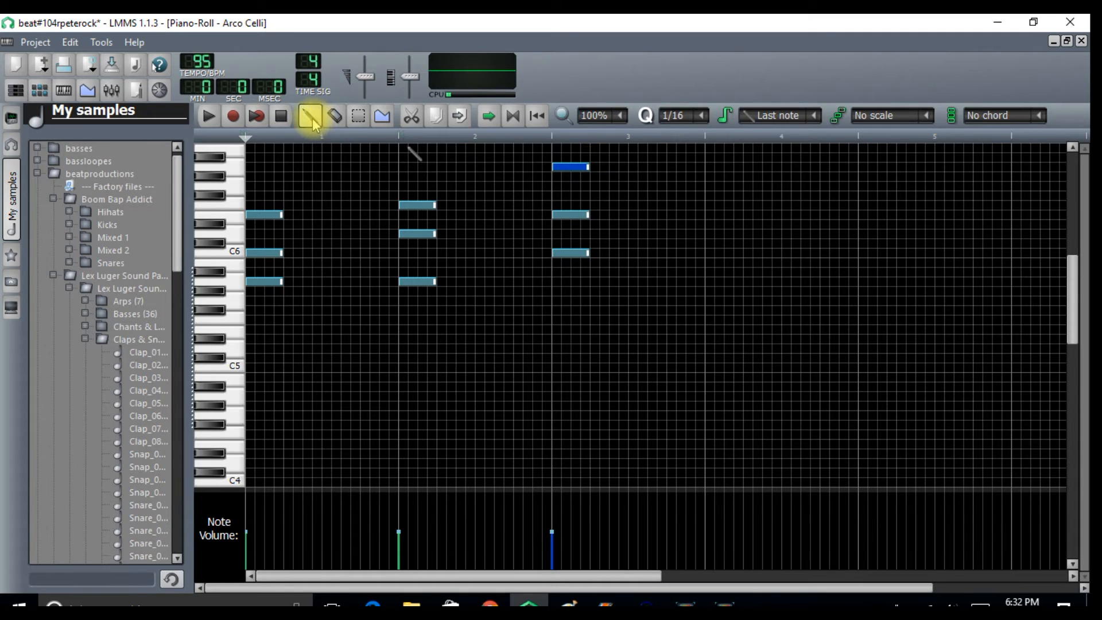
click(711, 284)
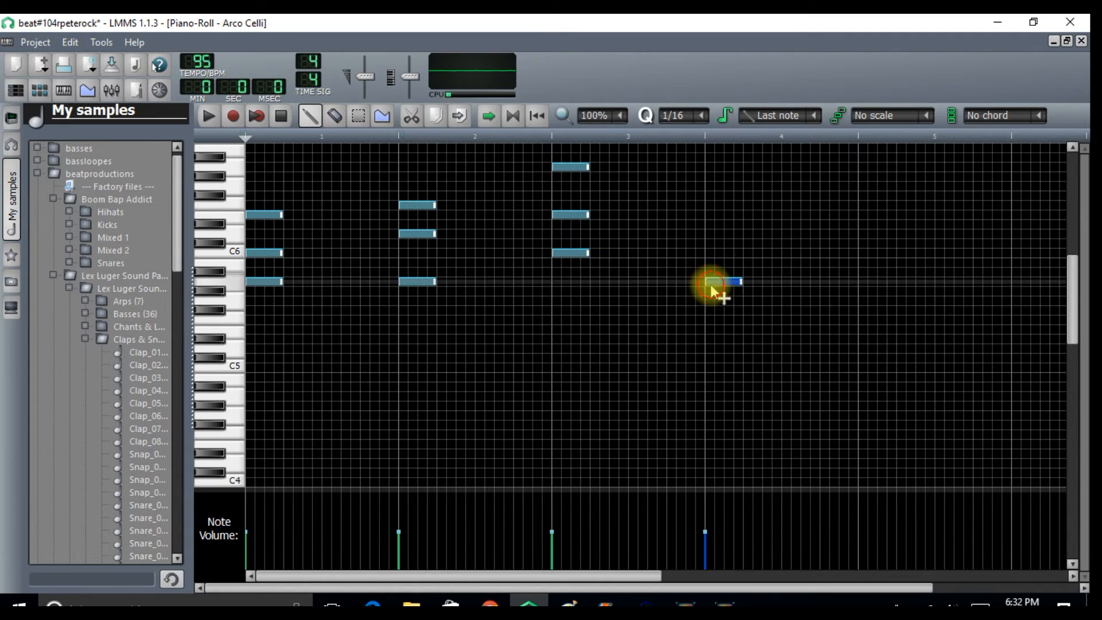
click(711, 234)
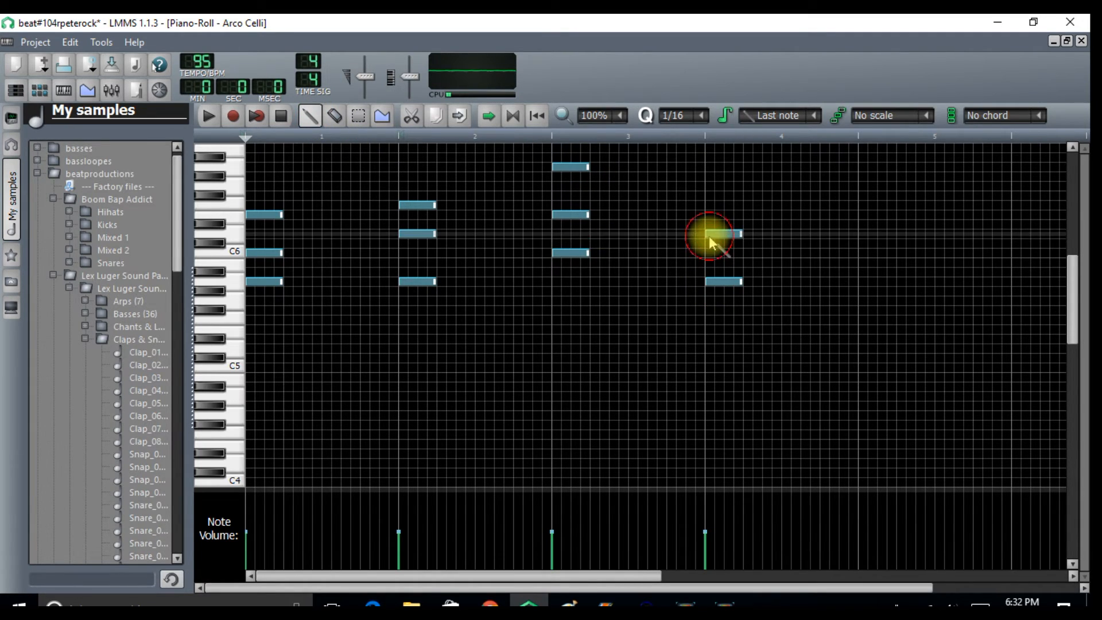
click(712, 205)
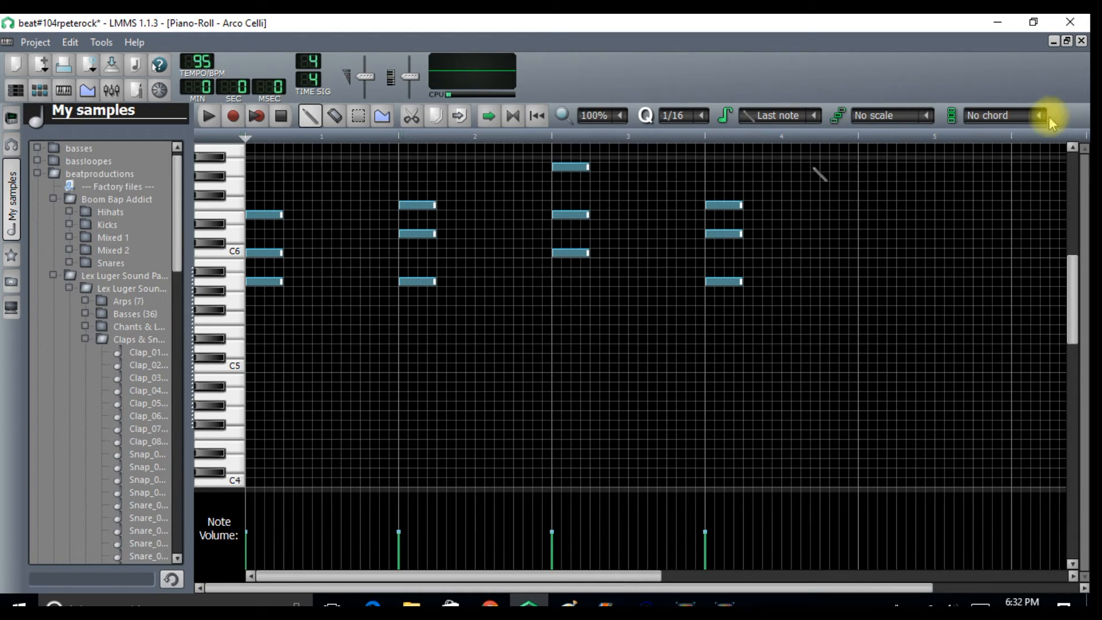
- Close the Arco Celli pattern and play all tracks together in the song editor
click(1082, 40)
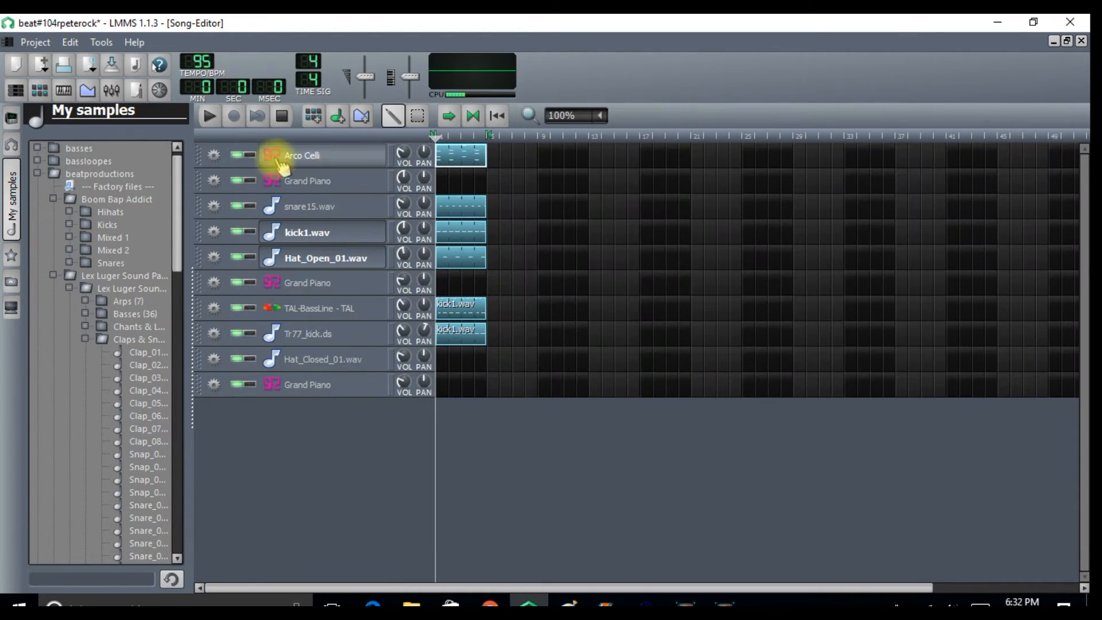
click(210, 118)
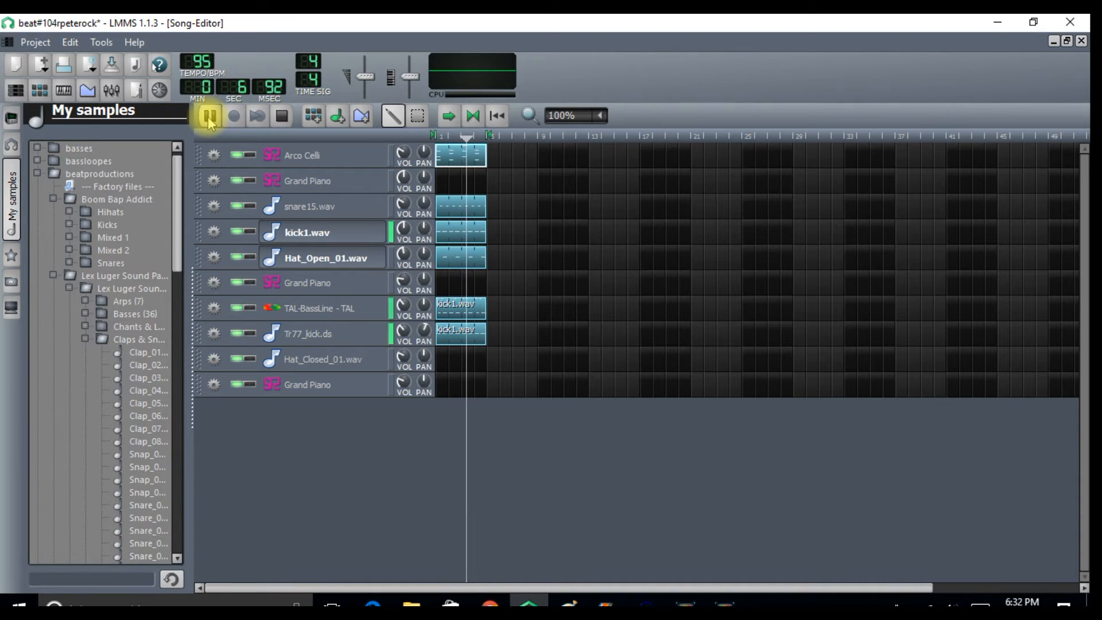
click(281, 116)
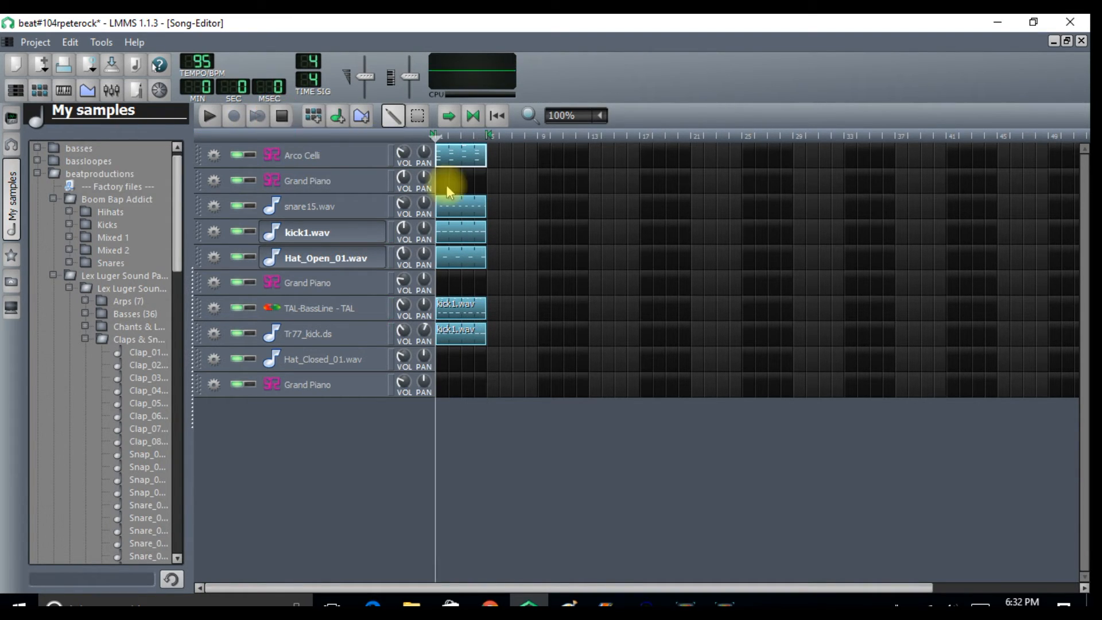
- Copy the Arco Celli pattern to the start of the Grand Piano track directly below it
right_click(456, 154)
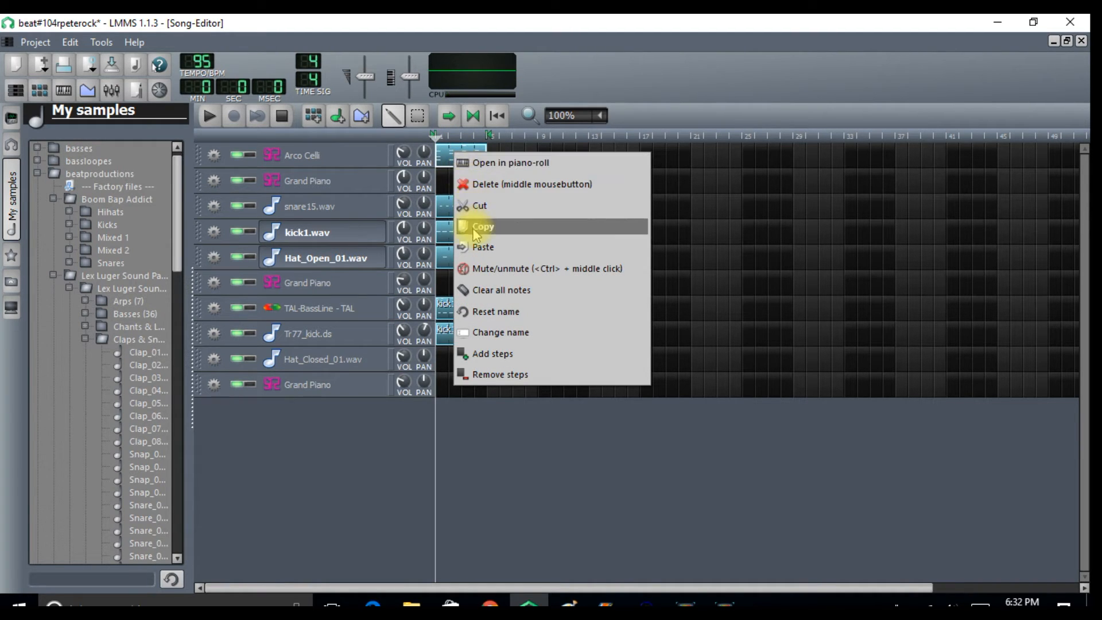
click(468, 226)
right_click(442, 182)
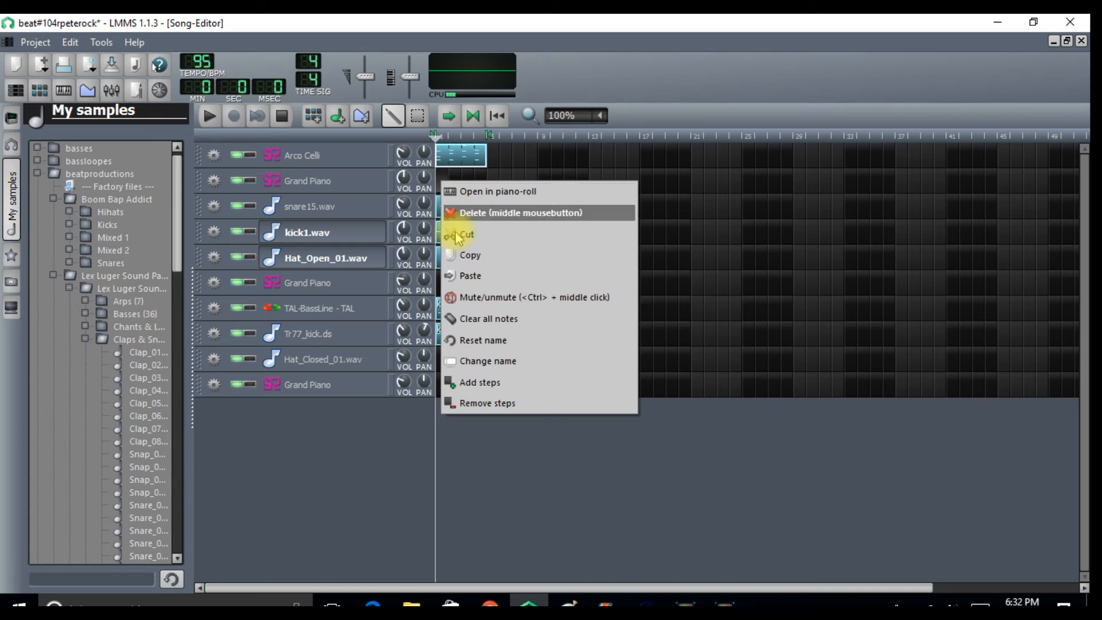
click(459, 275)
- Transpose the pasted Grand Piano chords down one octave and play them together with the other tracks
click(208, 116)
key(ctrl+Down)
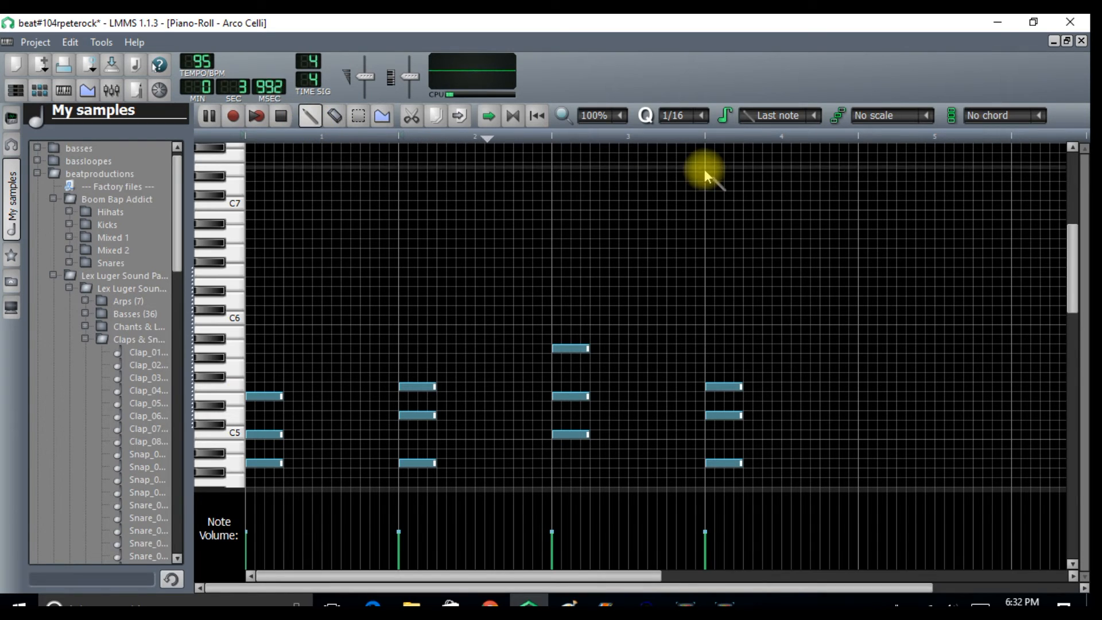
click(1082, 41)
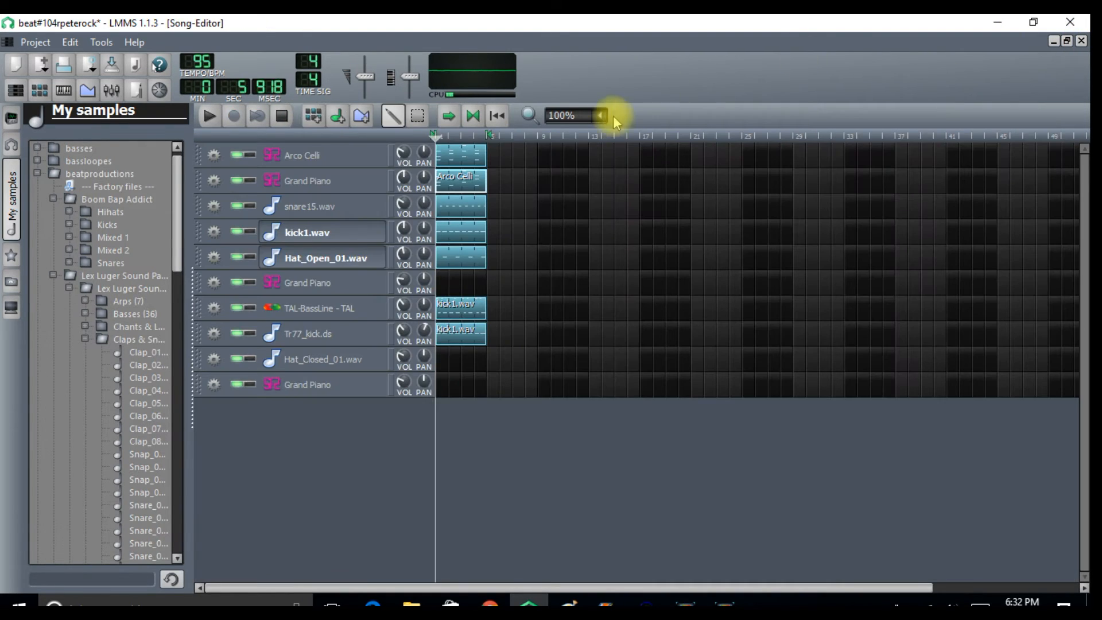
click(209, 117)
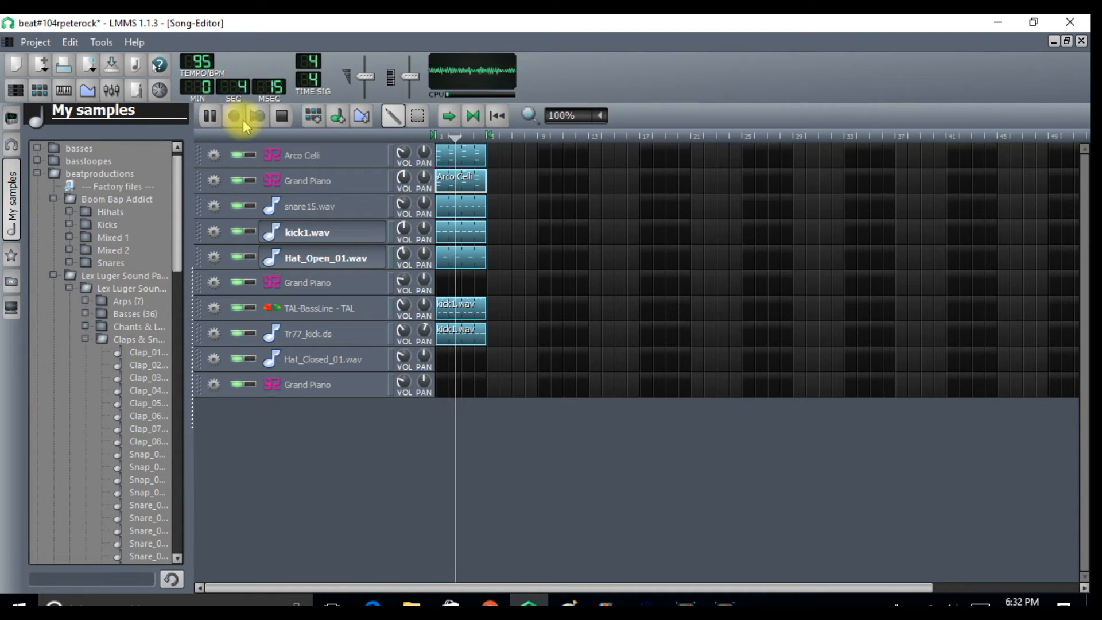
click(282, 121)
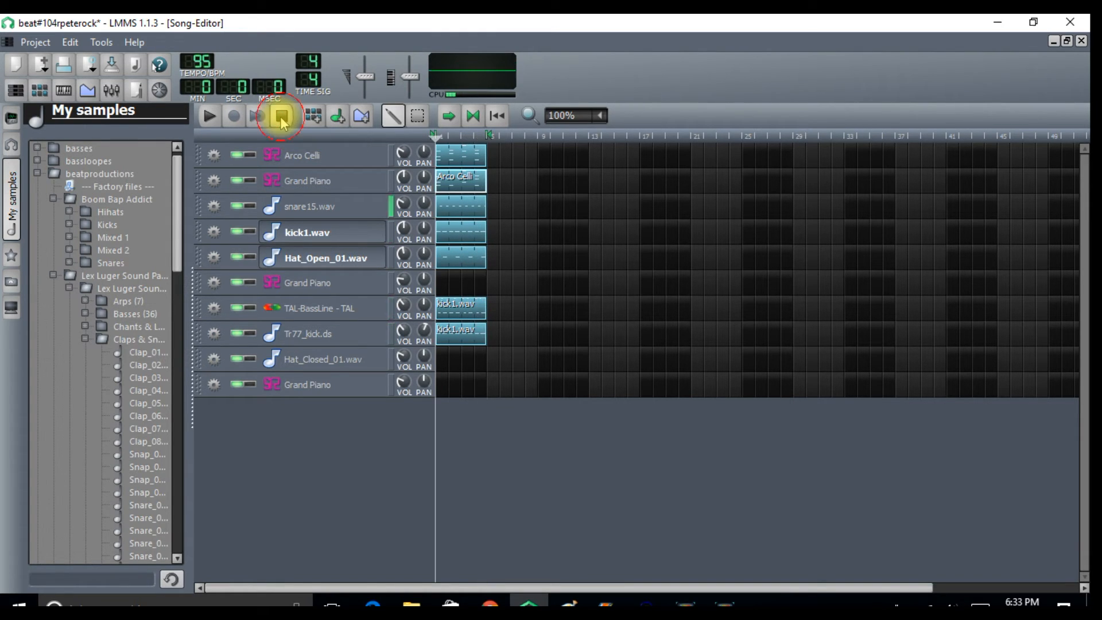
- Copy the lowered chord pattern to the start of the last Grand Piano track, below Hat_Closed_01.wav
right_click(451, 182)
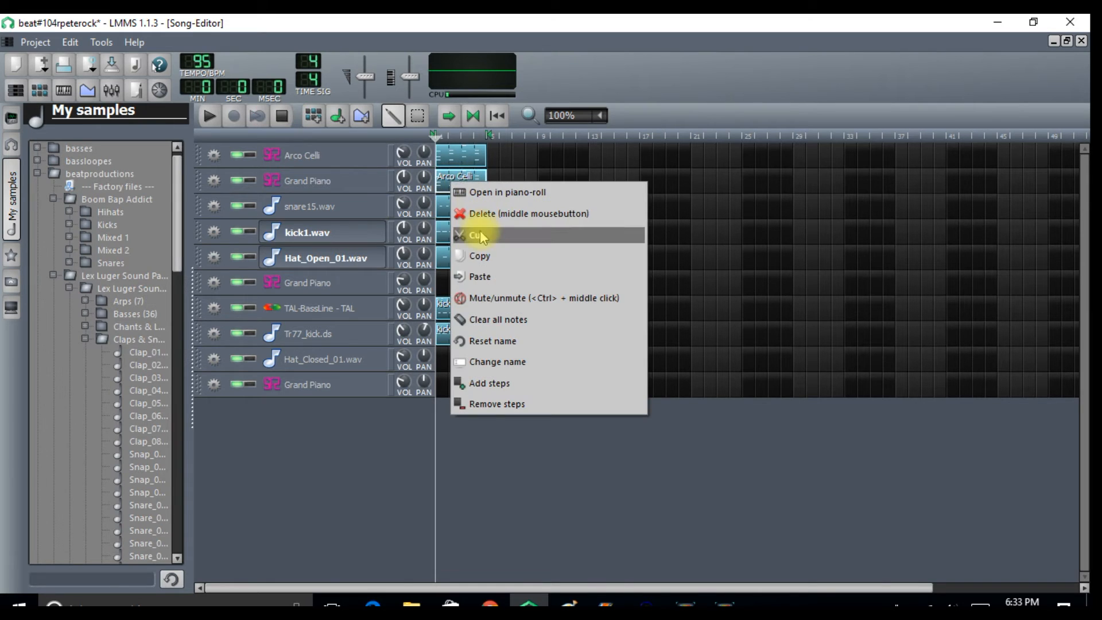
click(480, 254)
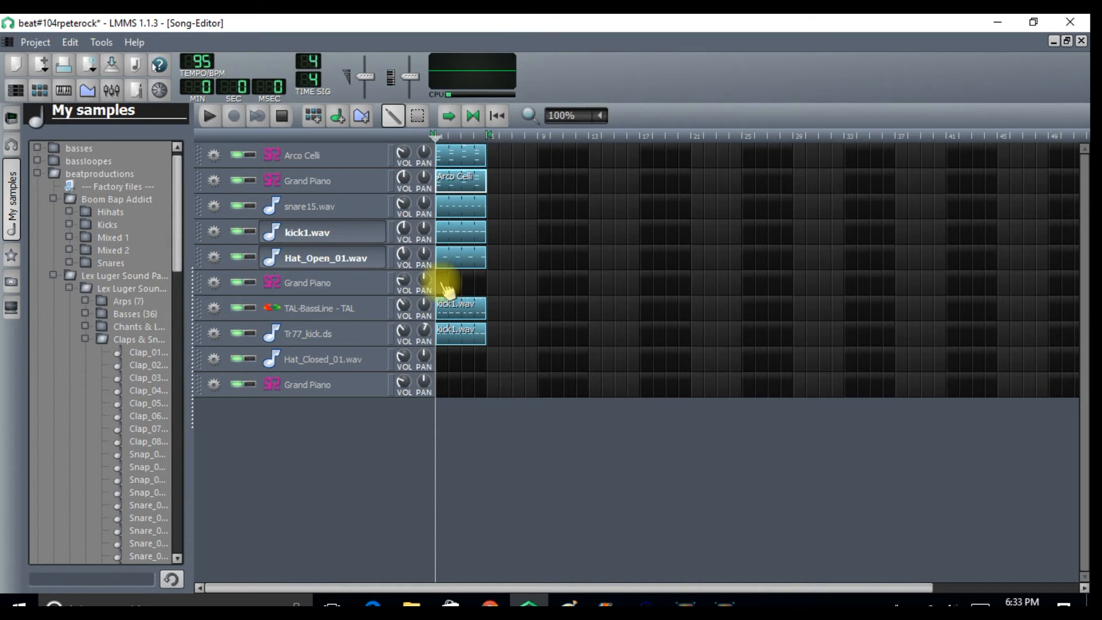
right_click(443, 284)
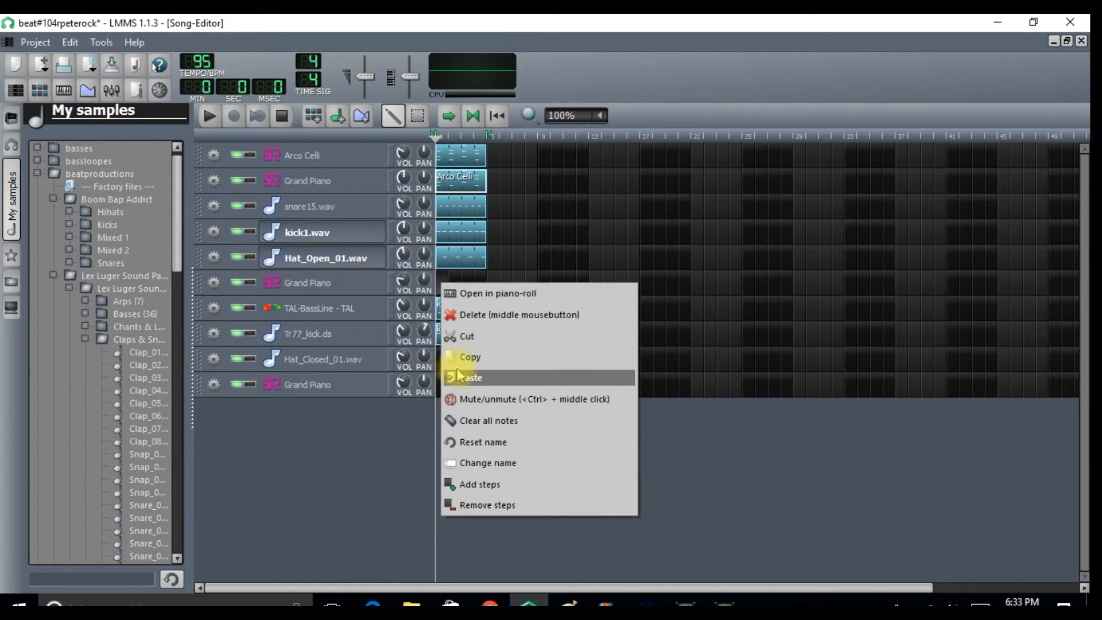
click(619, 144)
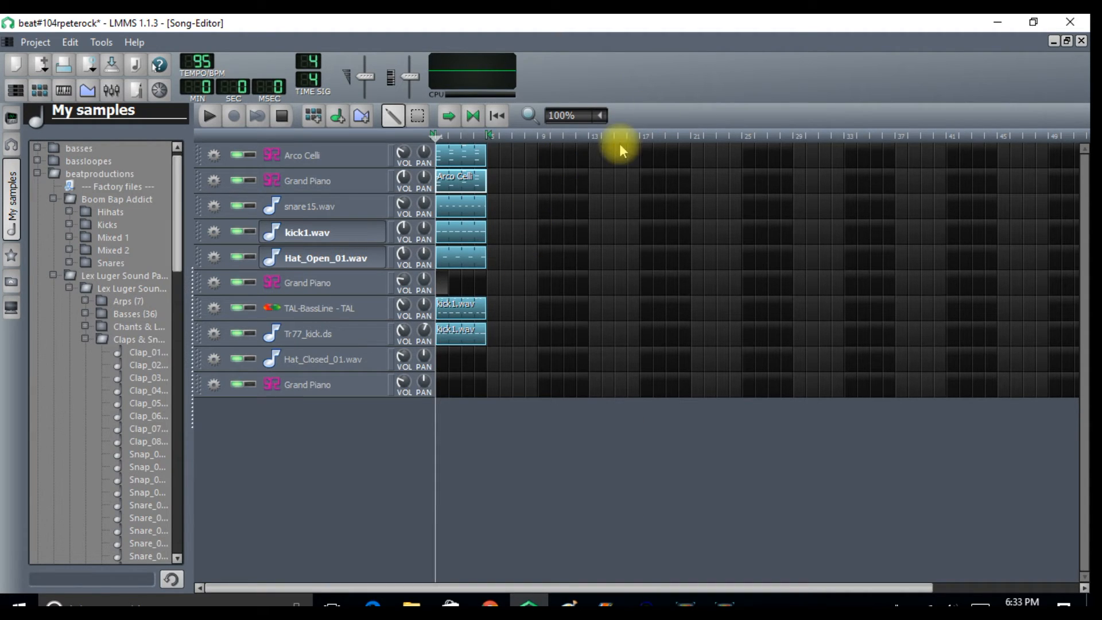
right_click(447, 395)
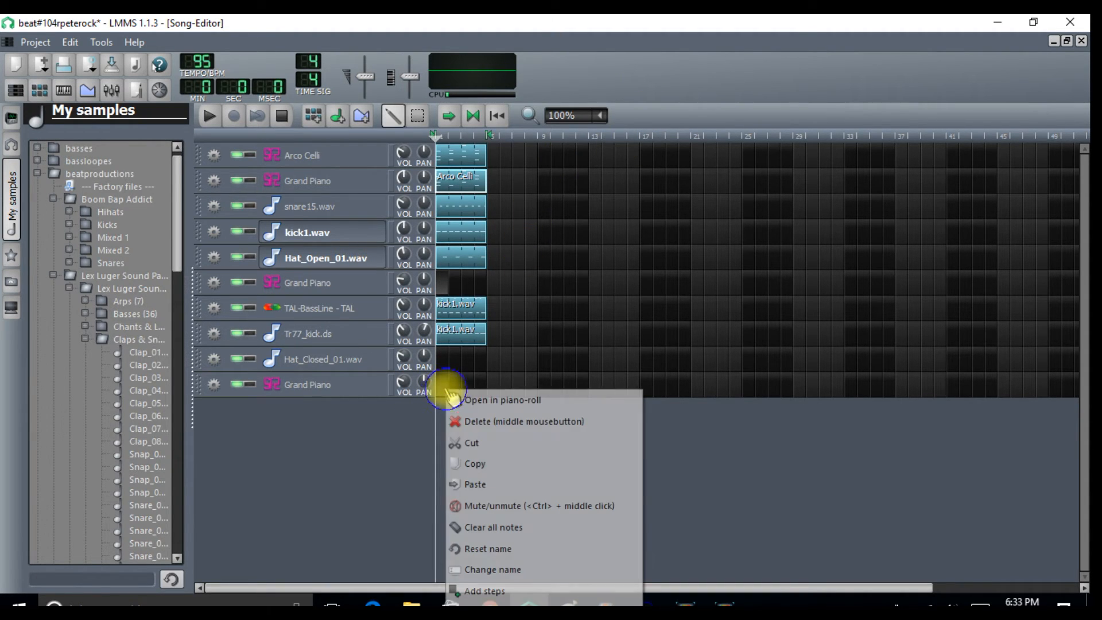
click(477, 484)
- Move all chords in the last Grand Piano track's pattern half a bar later and play the whole song
double_click(459, 386)
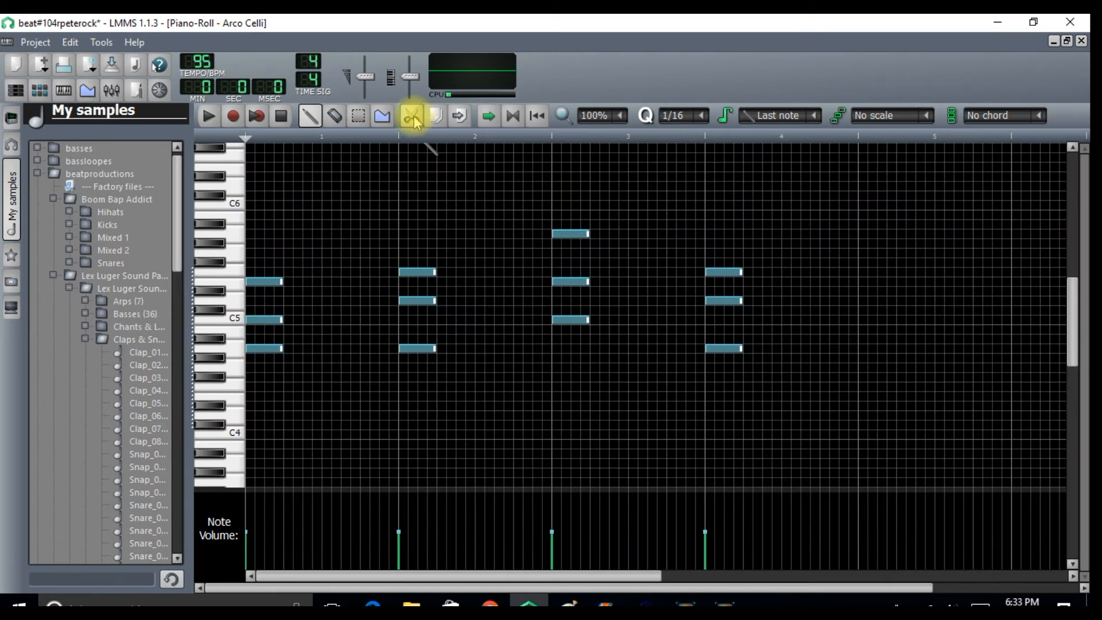
click(358, 117)
drag(276, 200, 856, 436)
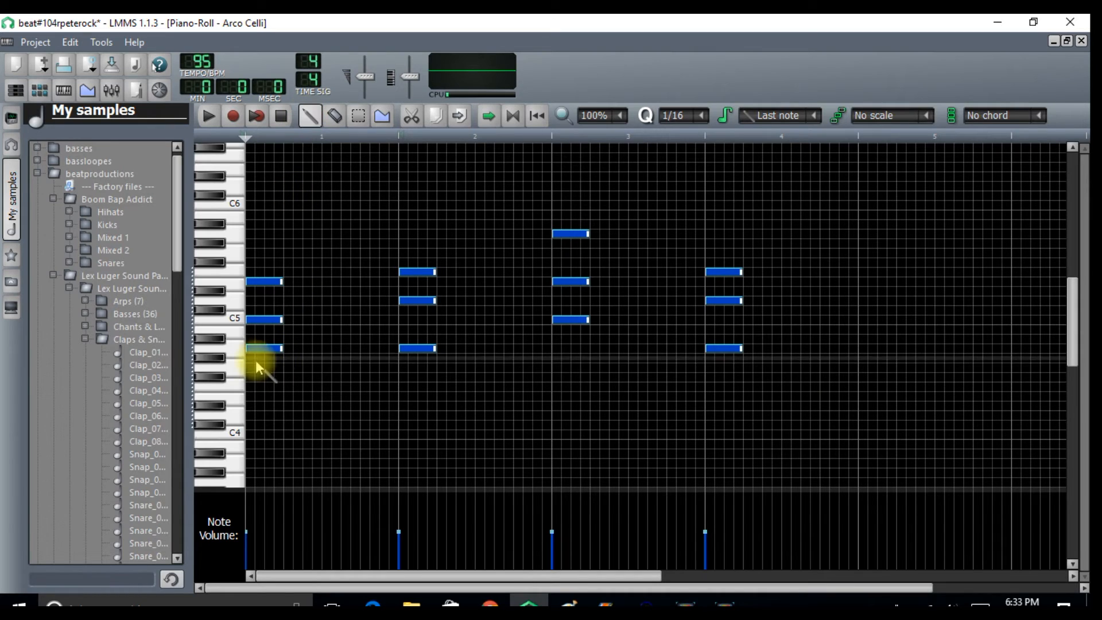
drag(256, 350, 335, 348)
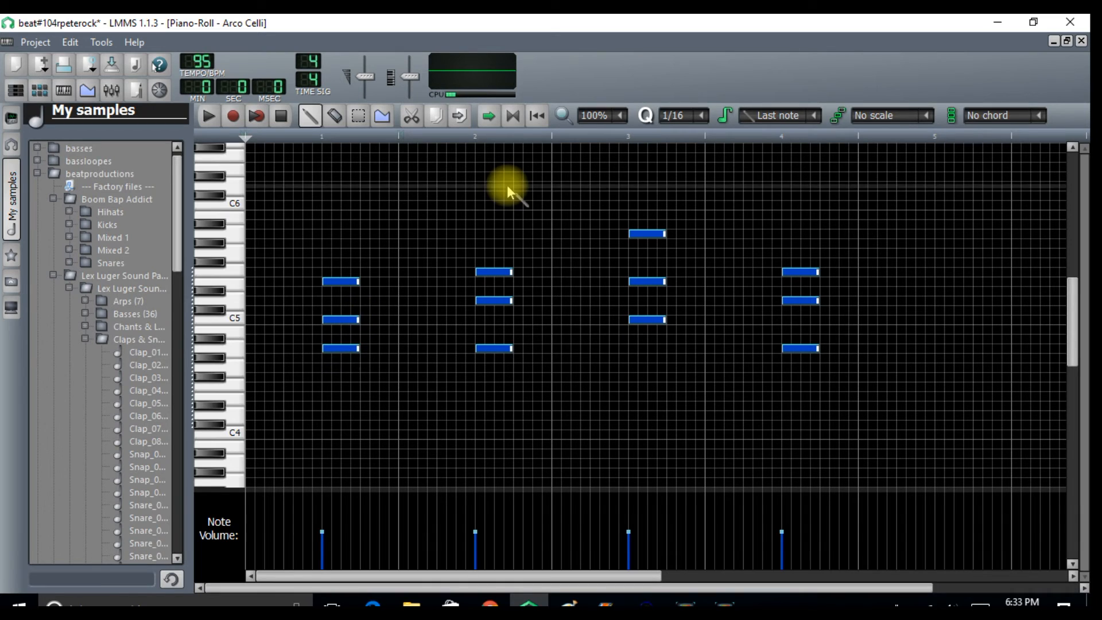
click(1082, 41)
click(208, 118)
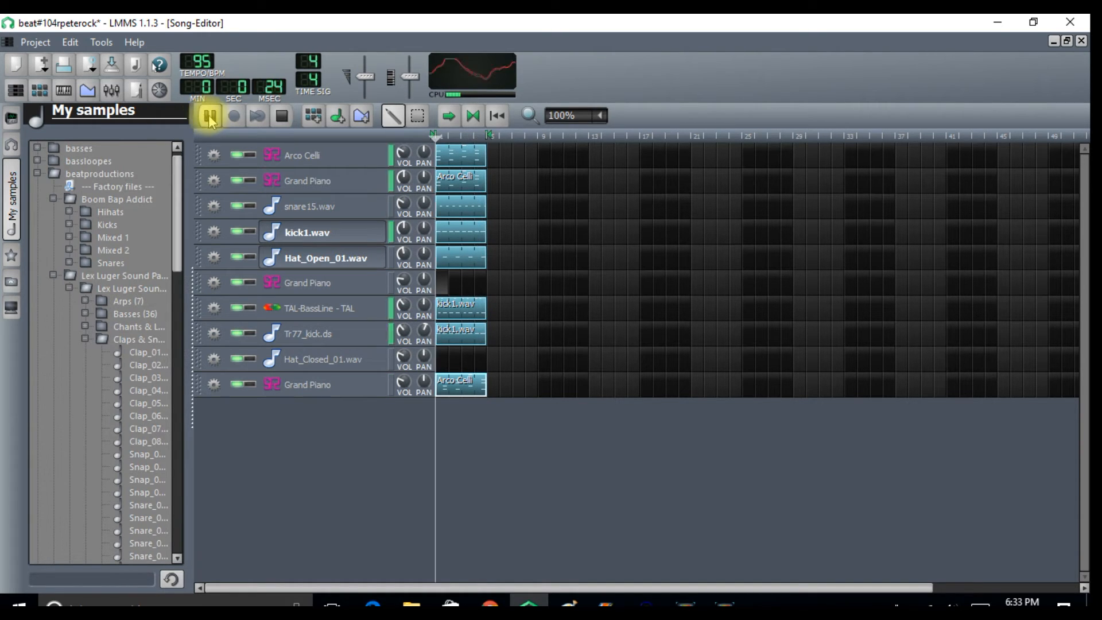
click(281, 114)
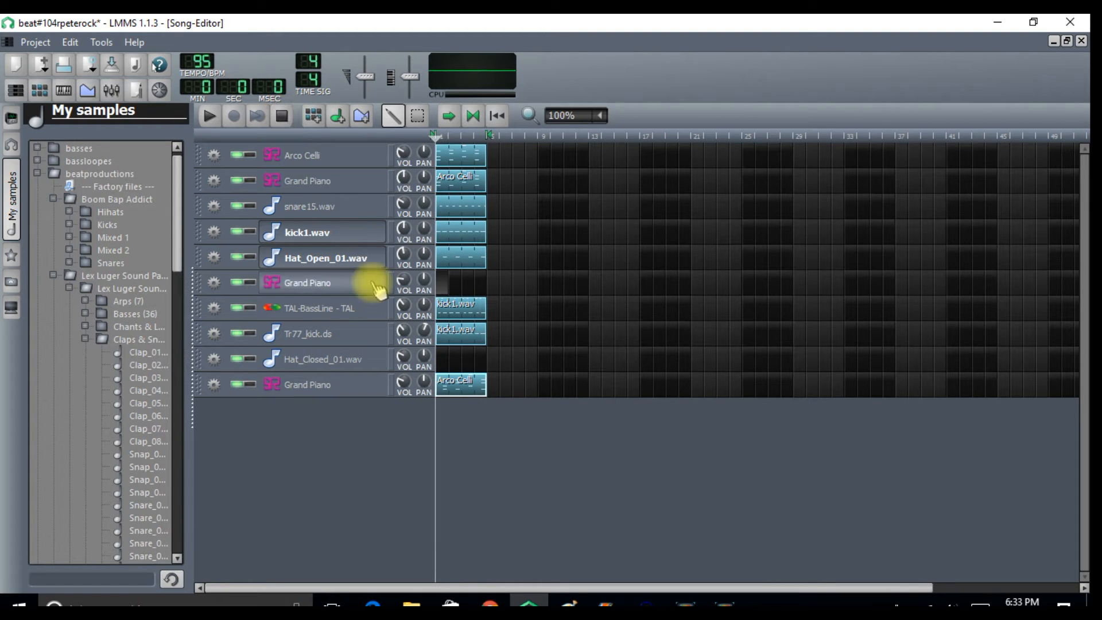
- In the Grand Piano pattern above TAL-BassLine, place quarter-length notes in bar 1: A4 at beats 2 and 3.5, and C5 at beat 4
double_click(445, 284)
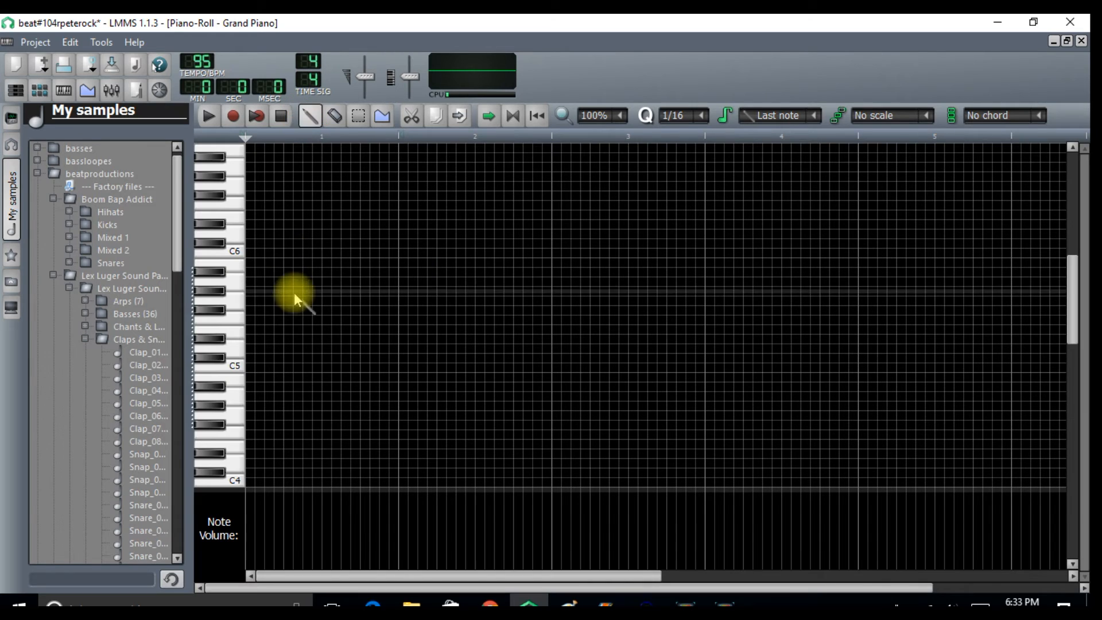
click(329, 397)
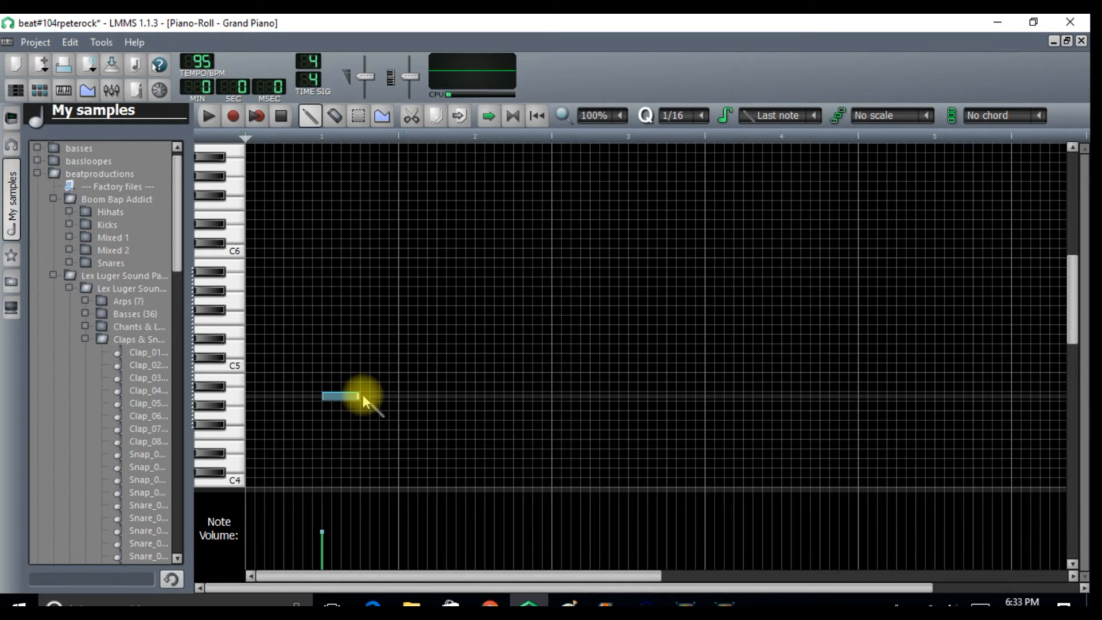
drag(325, 397, 297, 397)
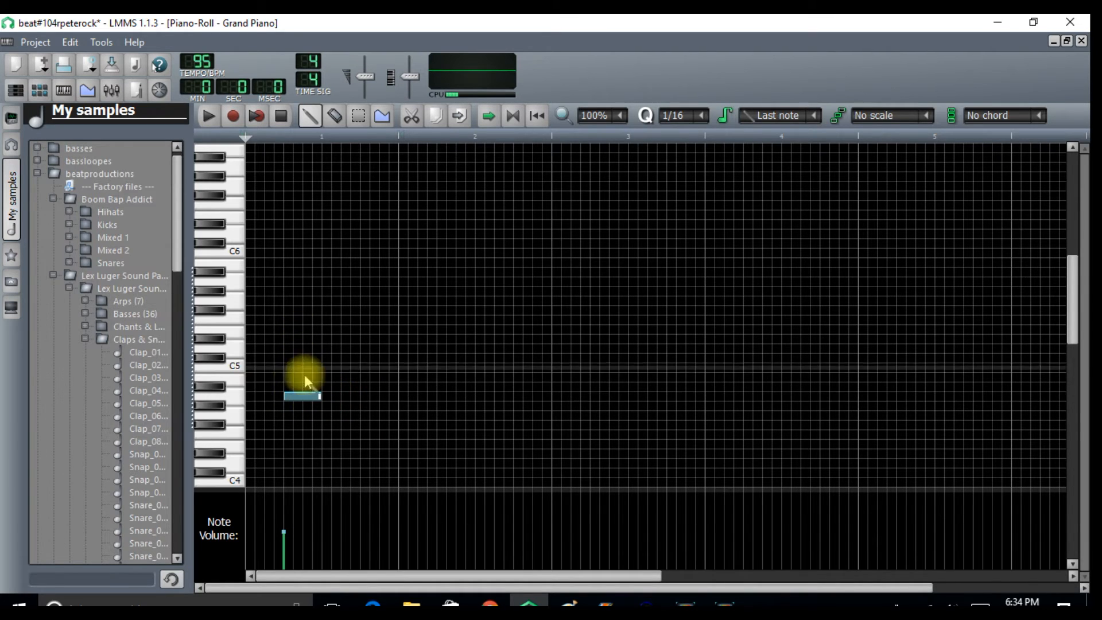
click(345, 399)
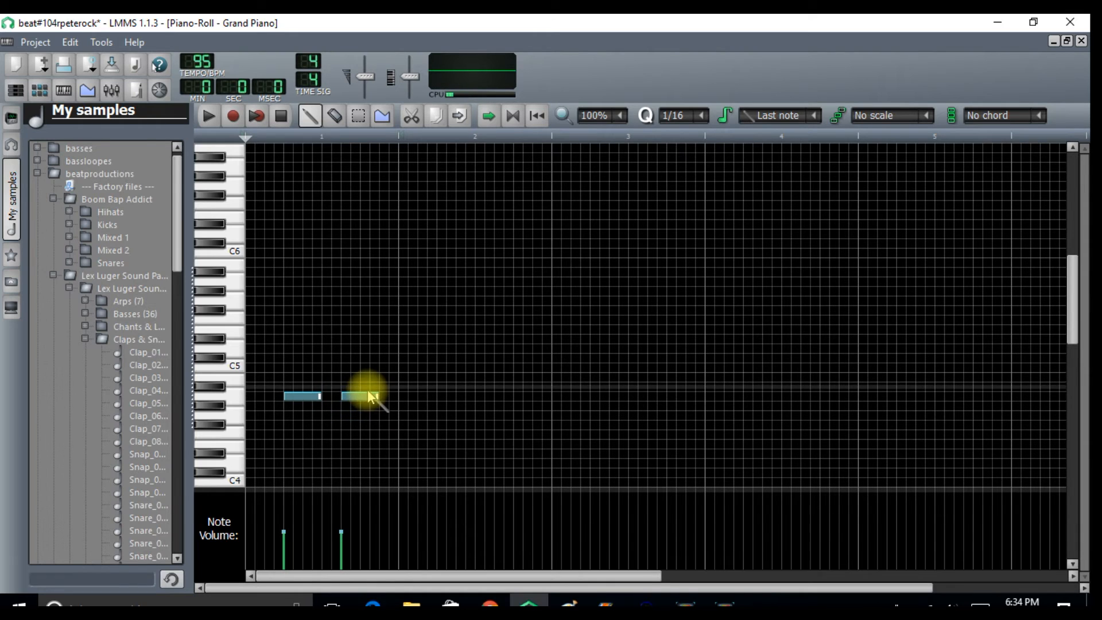
click(364, 367)
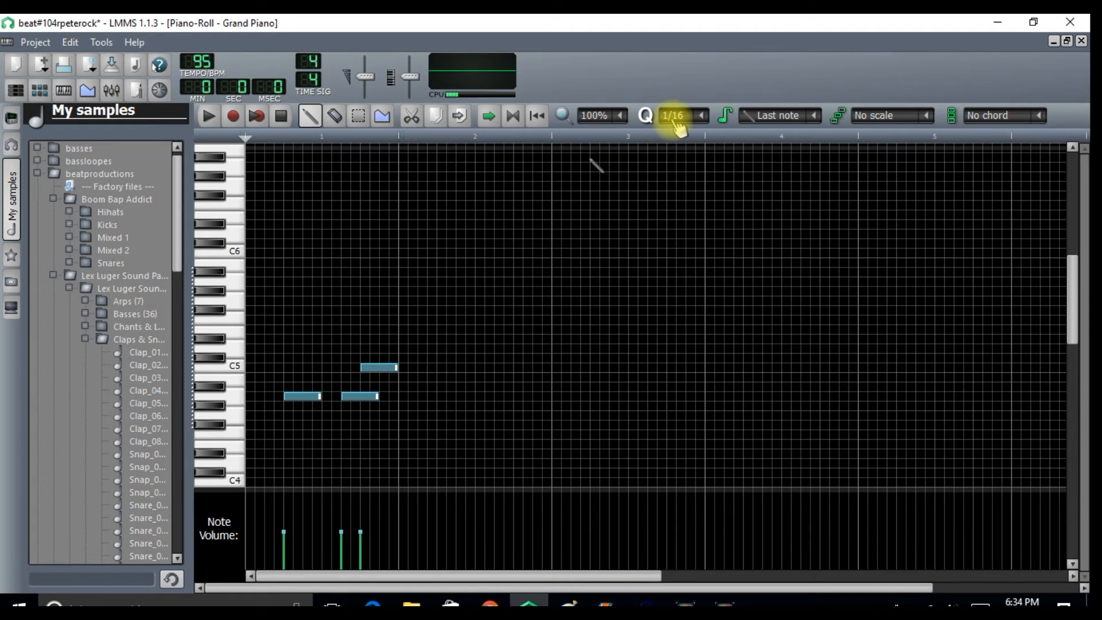
- With 1/64 quantization, add three very short A4 notes directly before the A4 at beat 3.5, and play the whole song
click(705, 121)
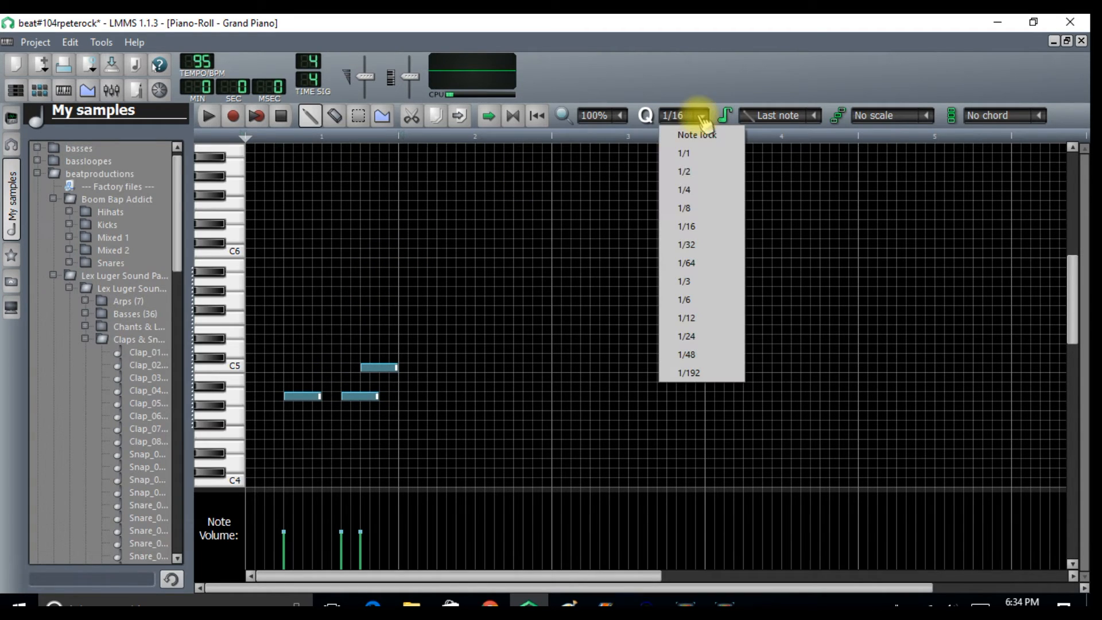
click(701, 260)
click(335, 386)
drag(370, 386, 339, 396)
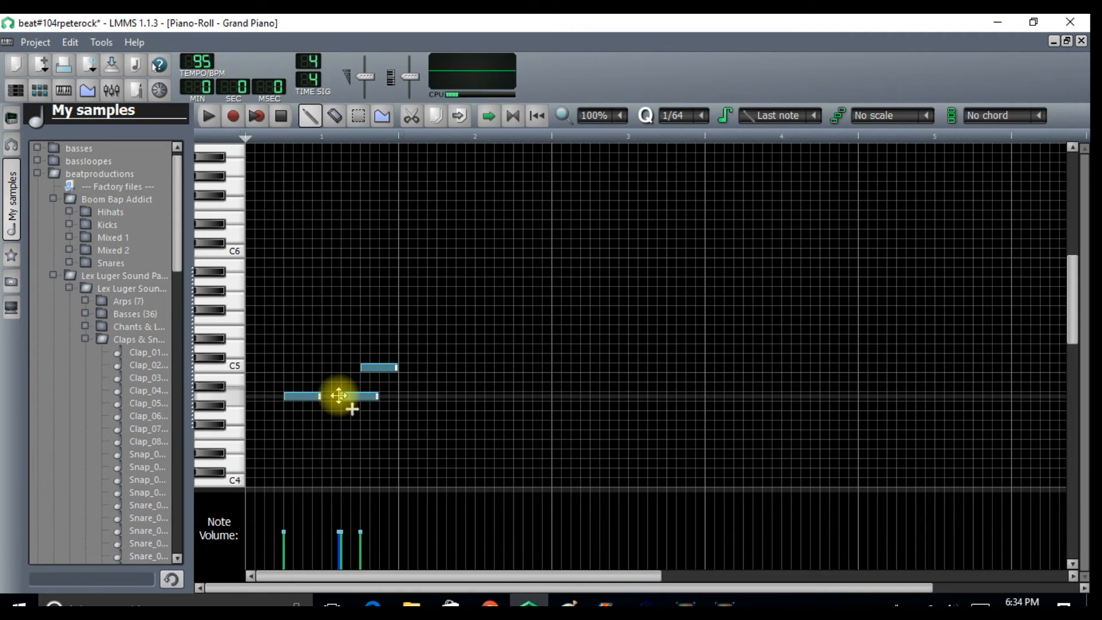
click(339, 395)
click(332, 396)
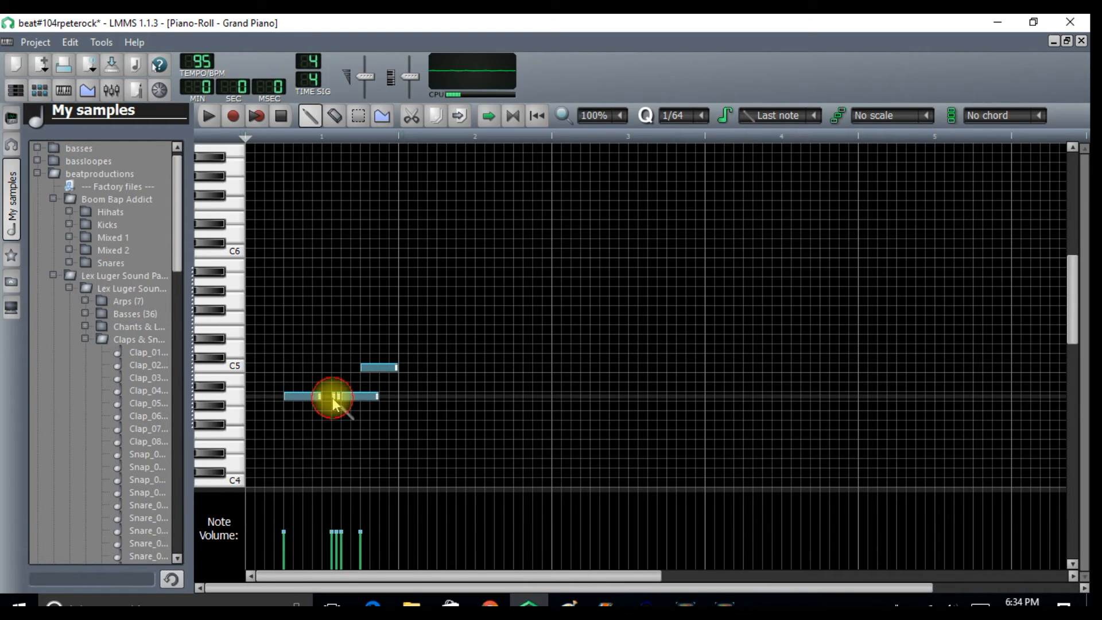
click(328, 396)
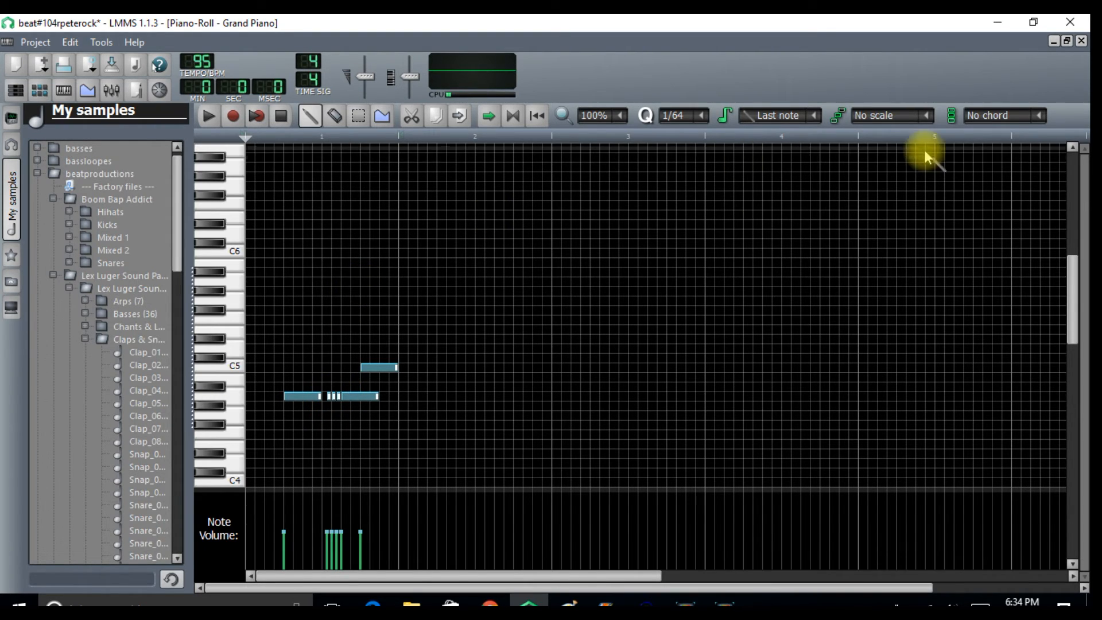
click(1082, 41)
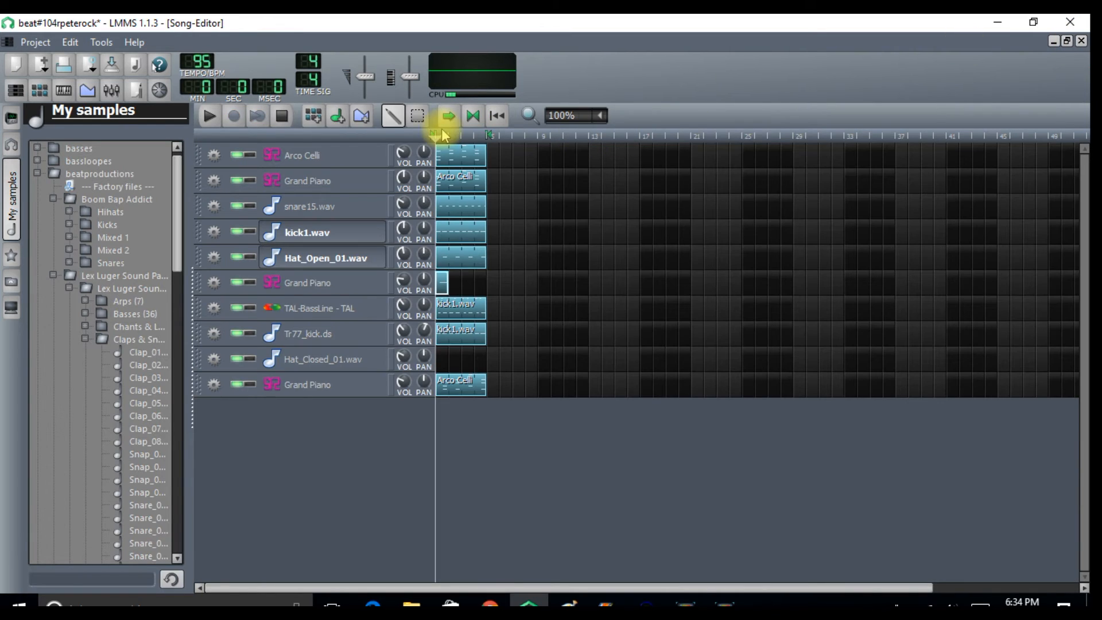
click(208, 118)
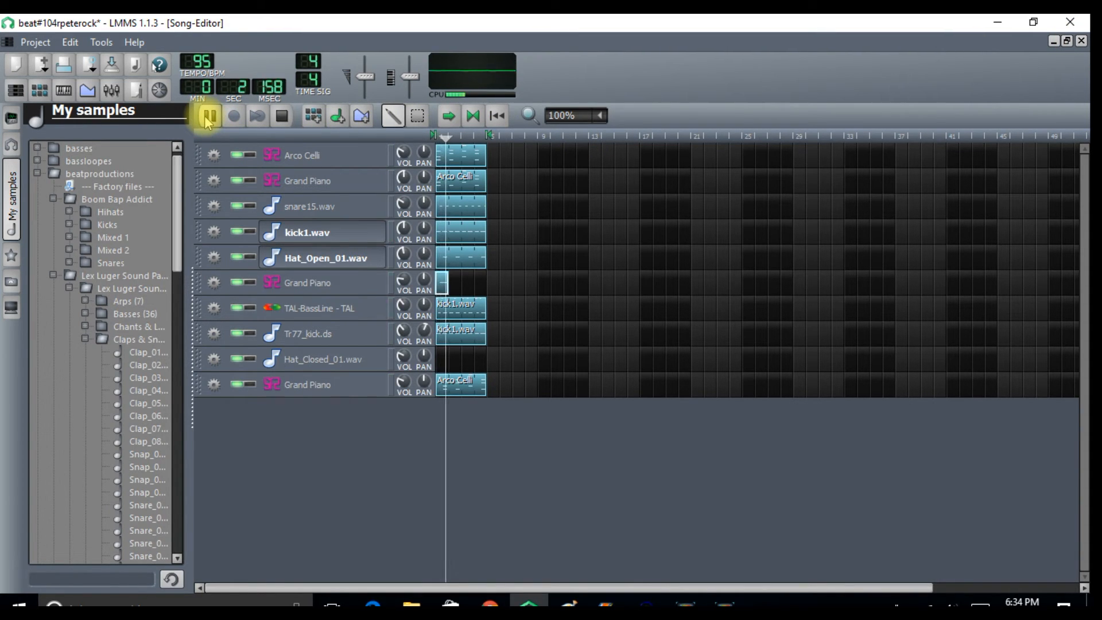
click(281, 116)
- Transpose all notes of the Grand Piano melody above TAL-BassLine up one octave and play them with the whole song
double_click(439, 281)
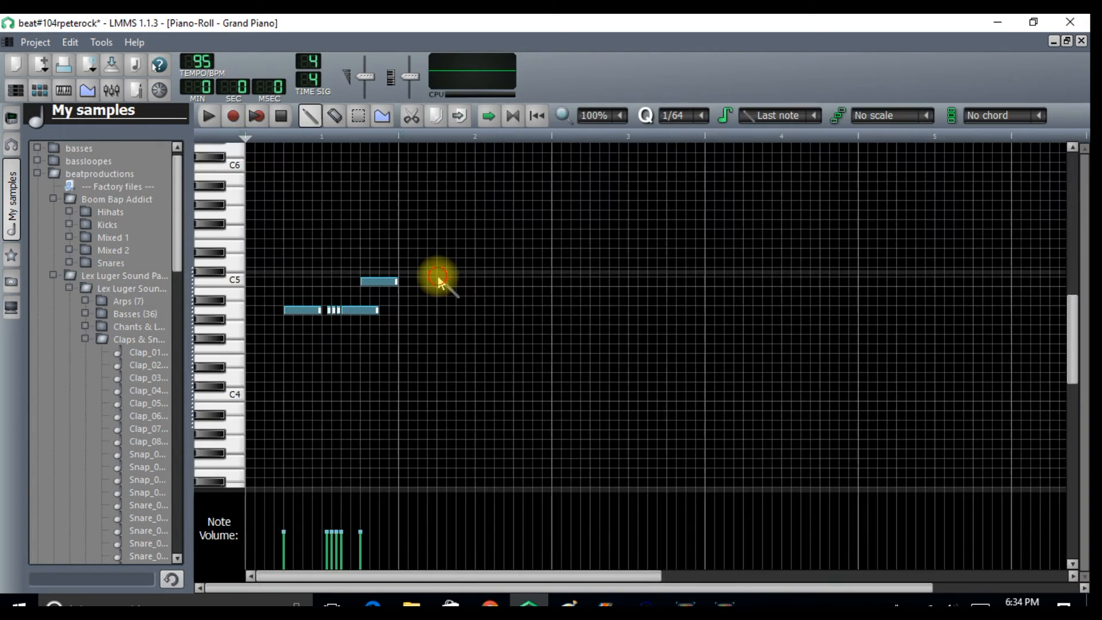
key(ctrl+Up)
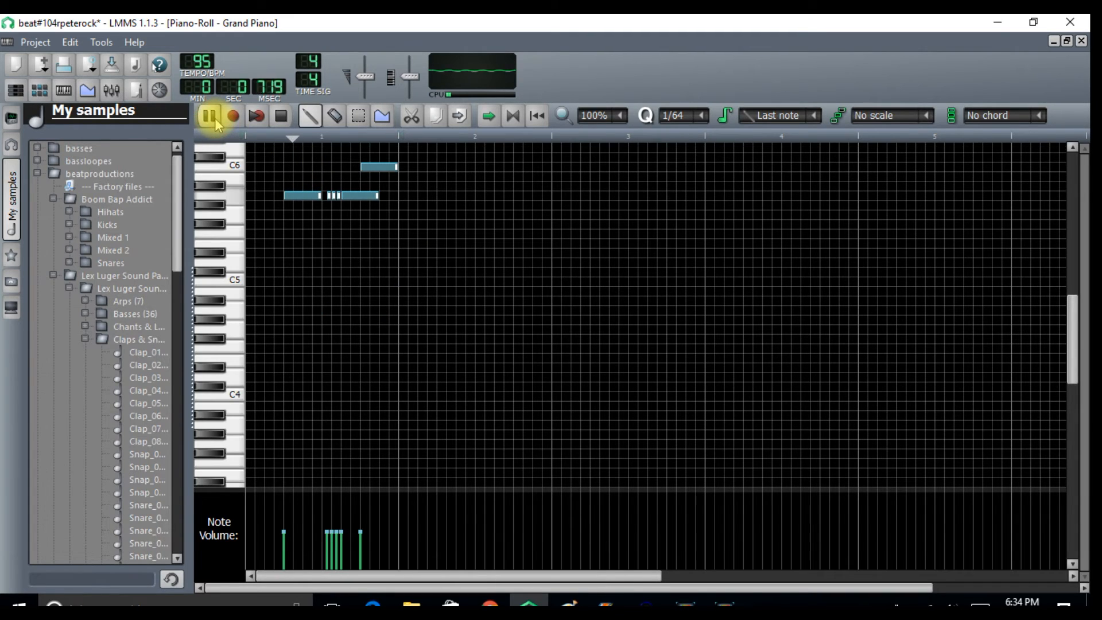
click(281, 117)
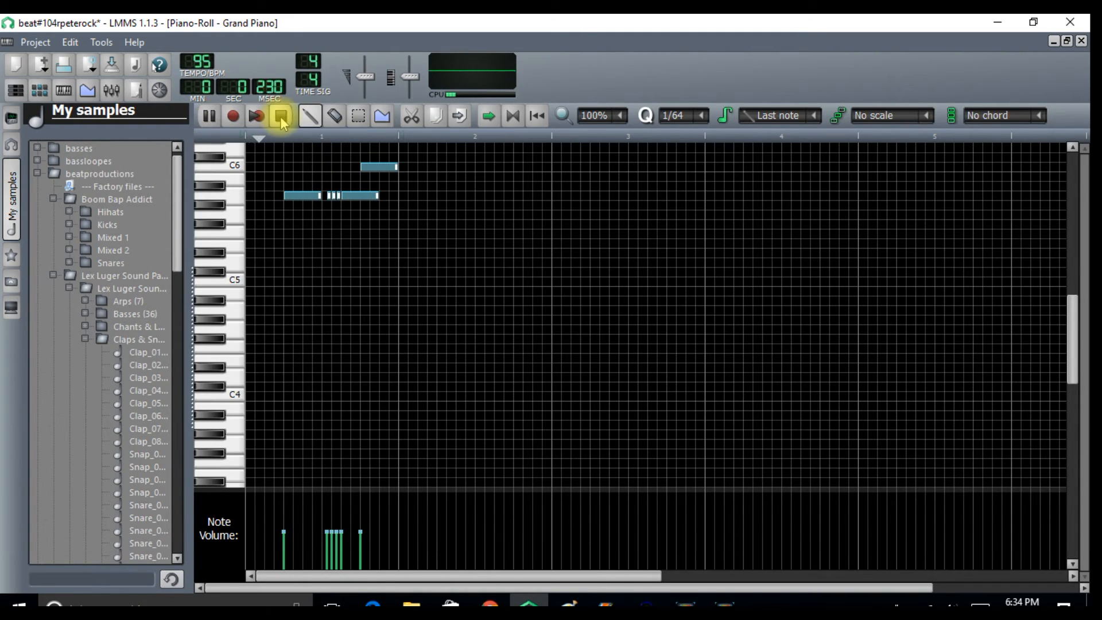
click(281, 117)
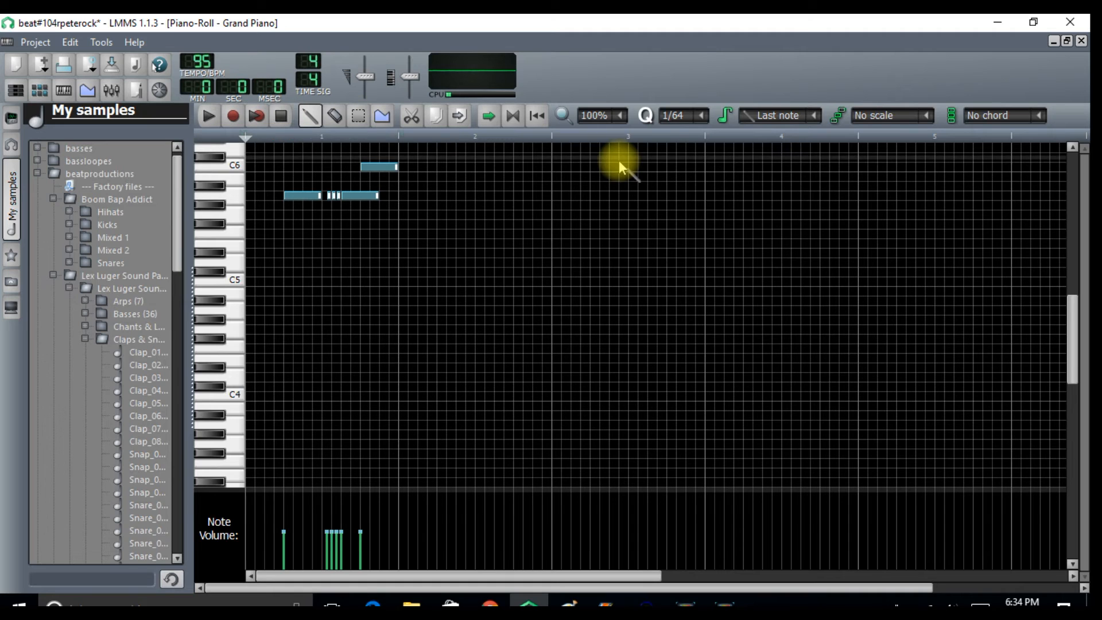
click(1082, 40)
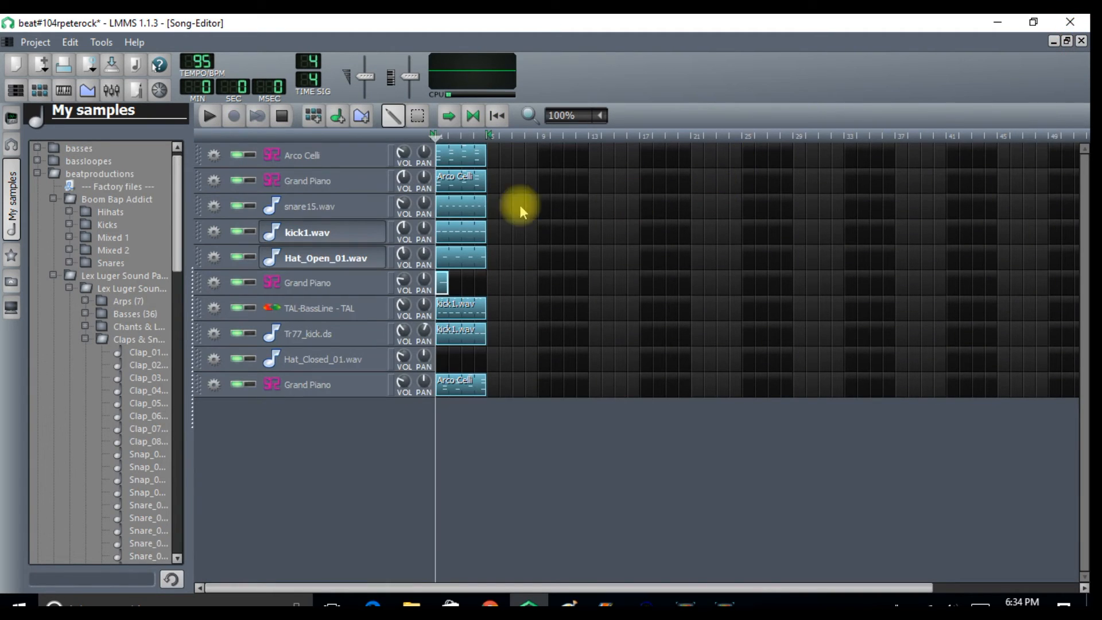
click(217, 122)
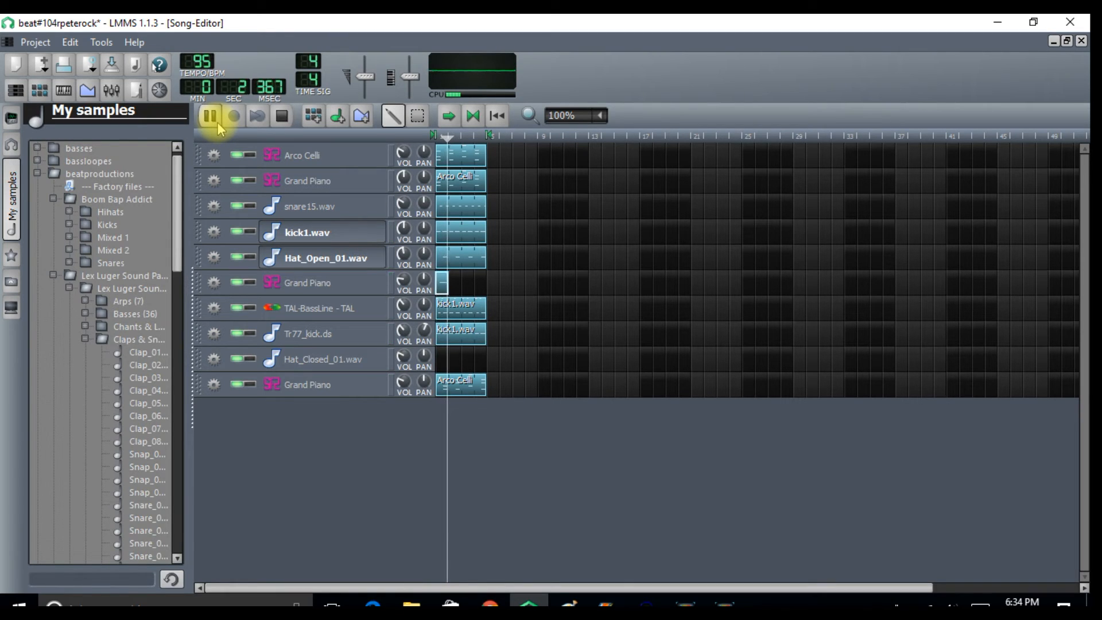
click(281, 119)
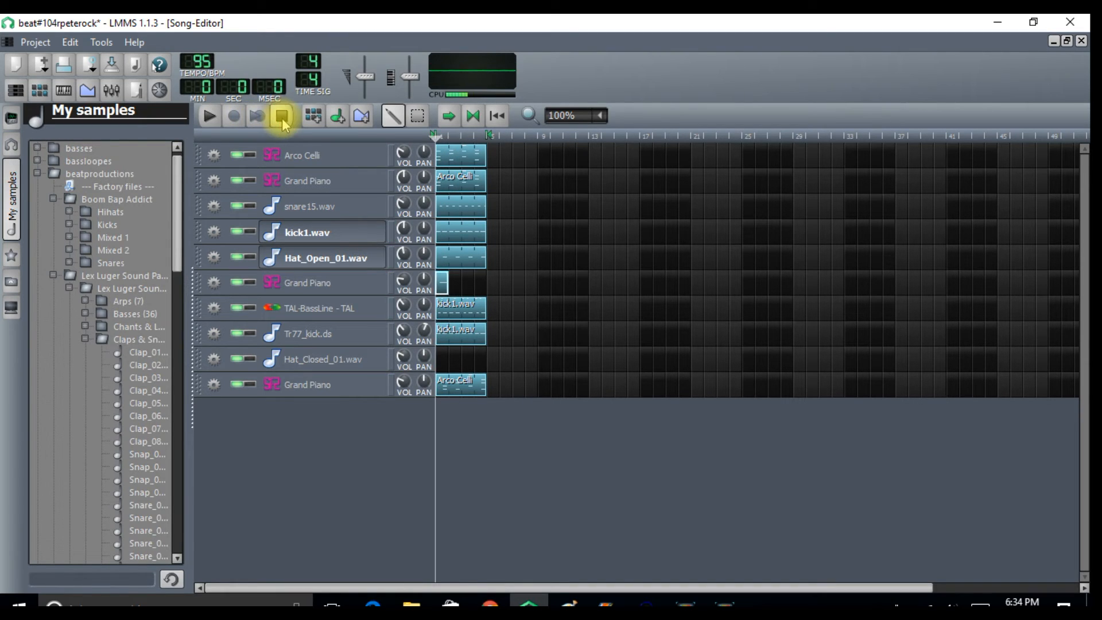
- With 1/16 quantization, add to bar 2 a quarter-length A5 at beat 2 and eighth-length C6, D6, E6, D6 starting at beat 3
double_click(446, 284)
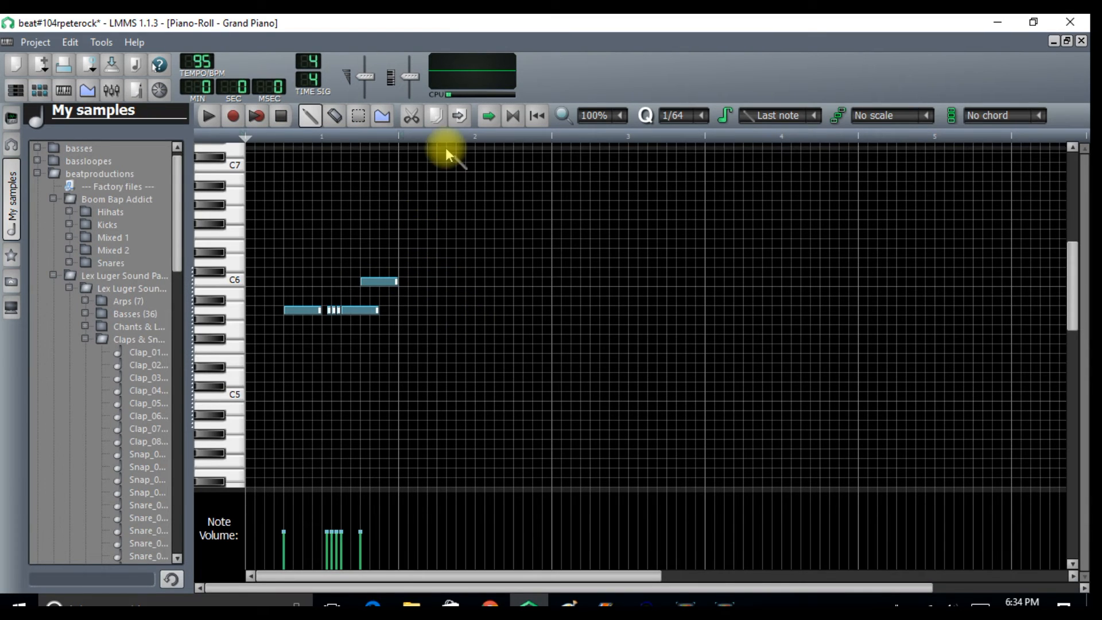
right_click(439, 312)
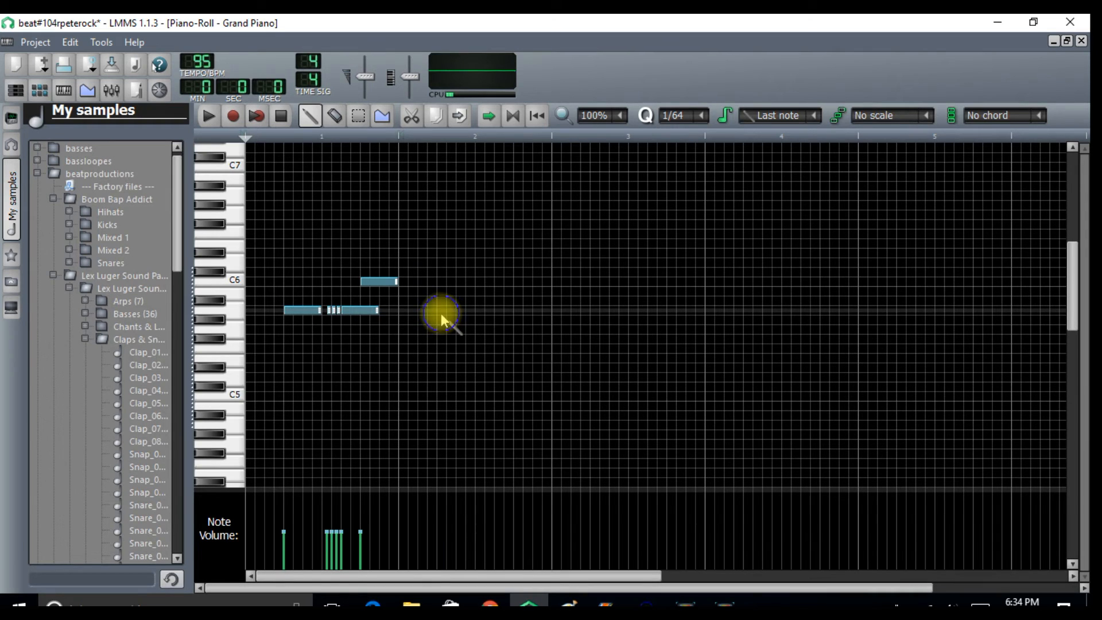
click(712, 119)
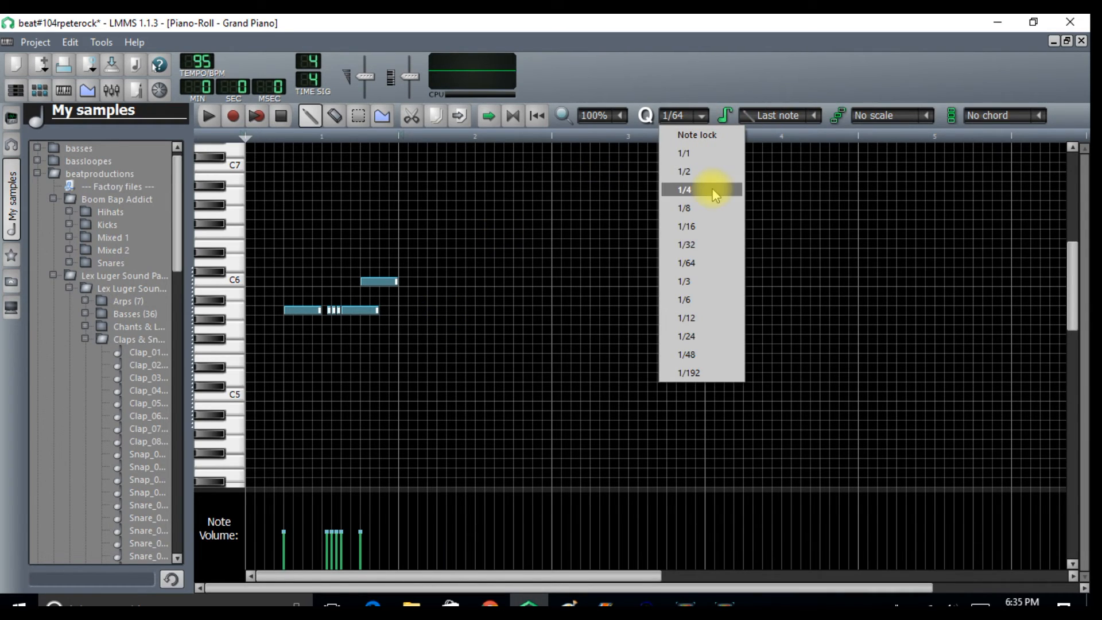
click(699, 239)
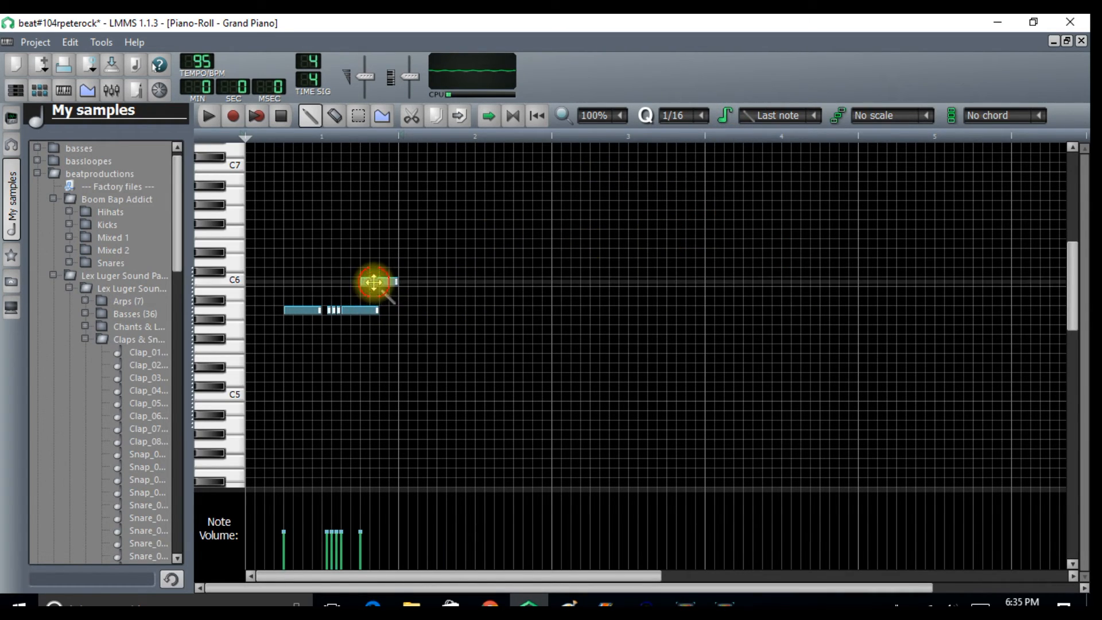
click(439, 311)
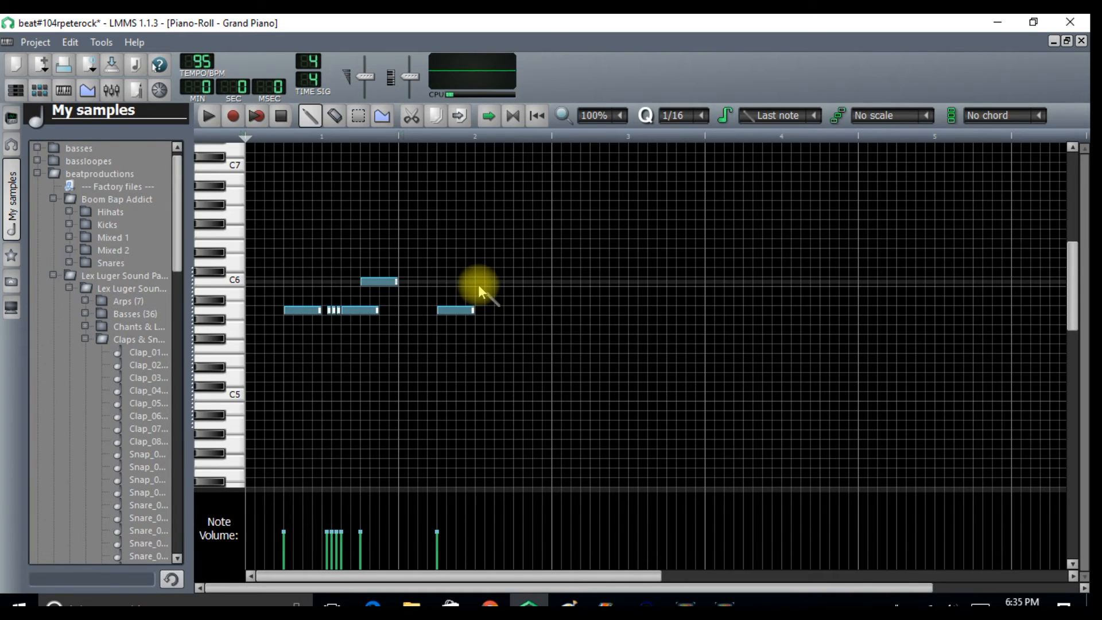
click(478, 282)
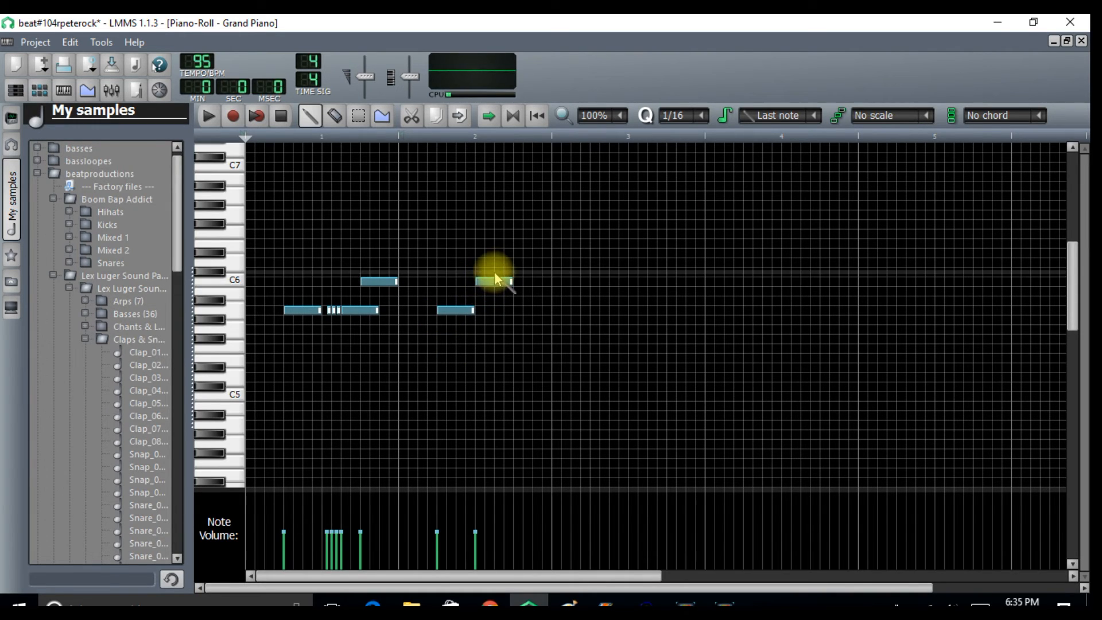
click(497, 263)
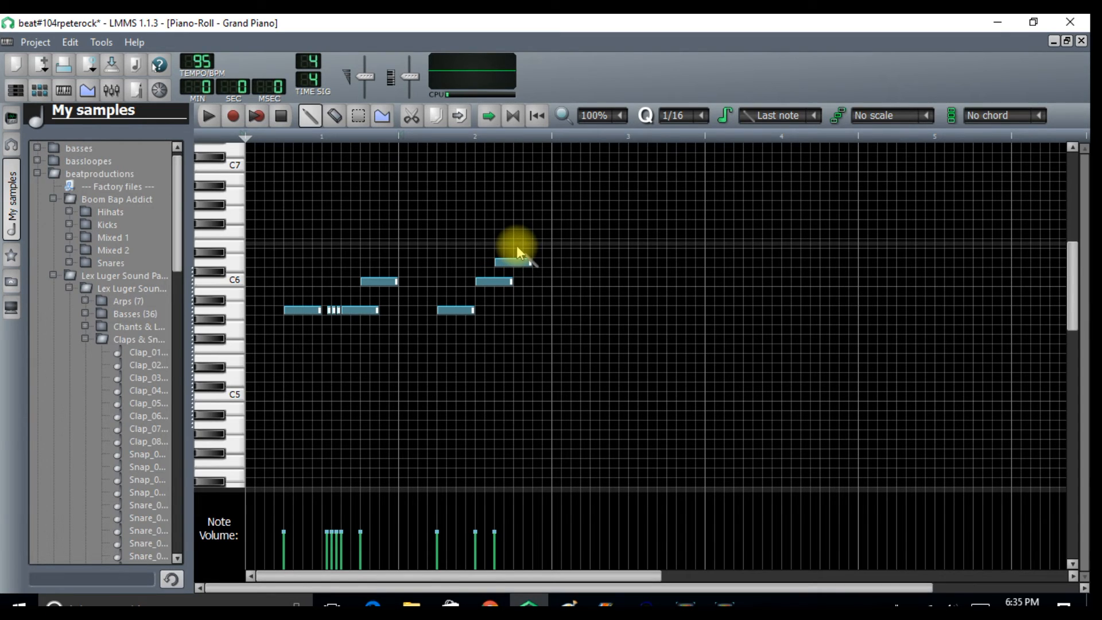
click(517, 245)
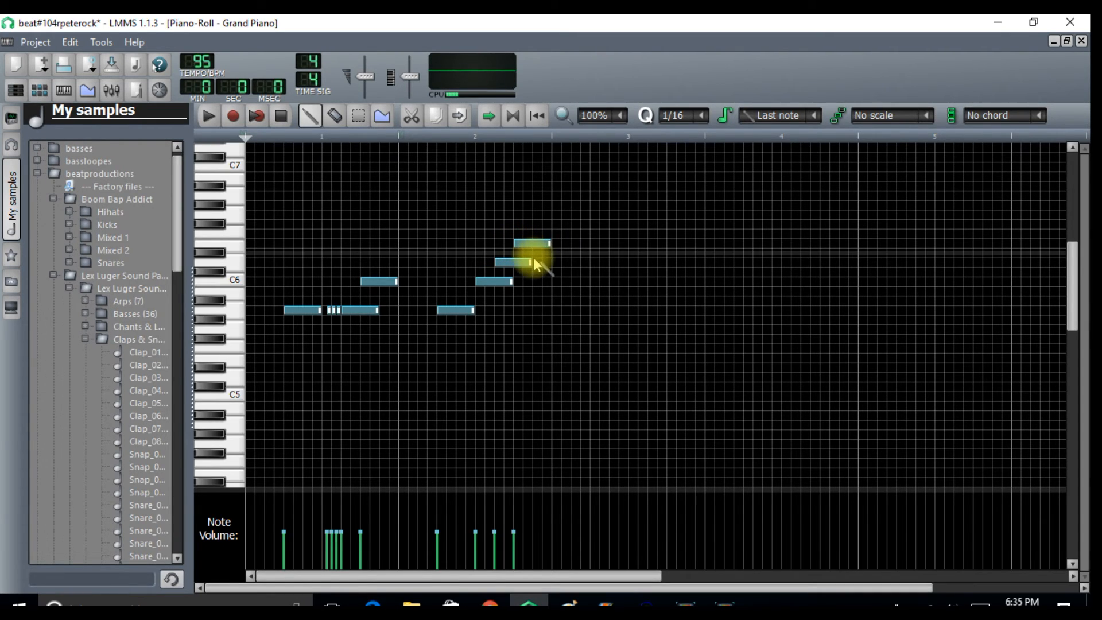
click(533, 260)
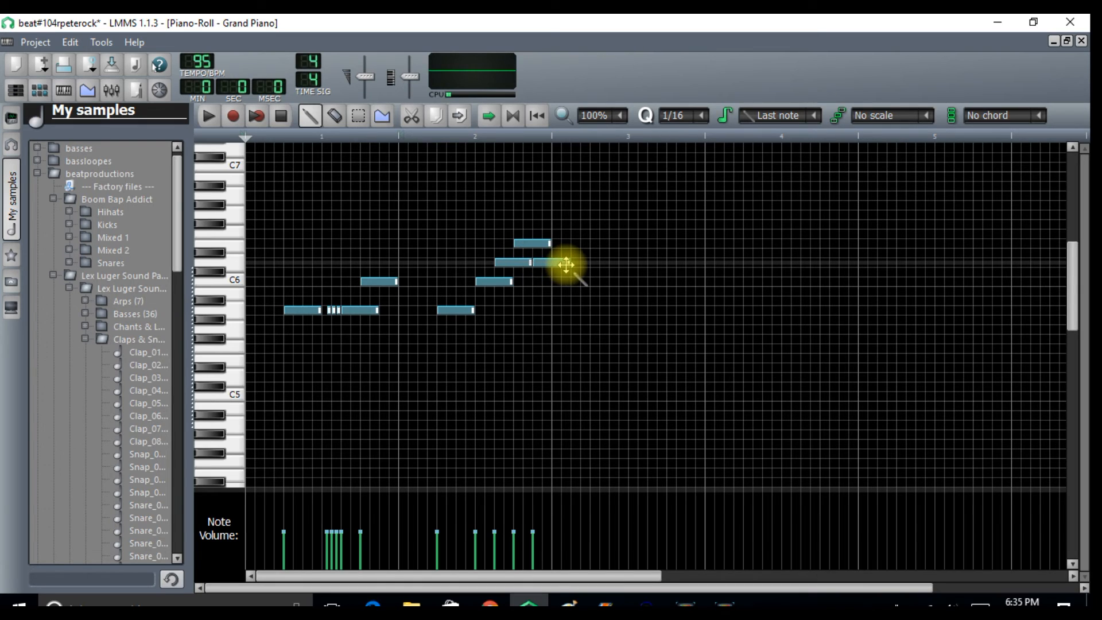
drag(569, 264, 531, 245)
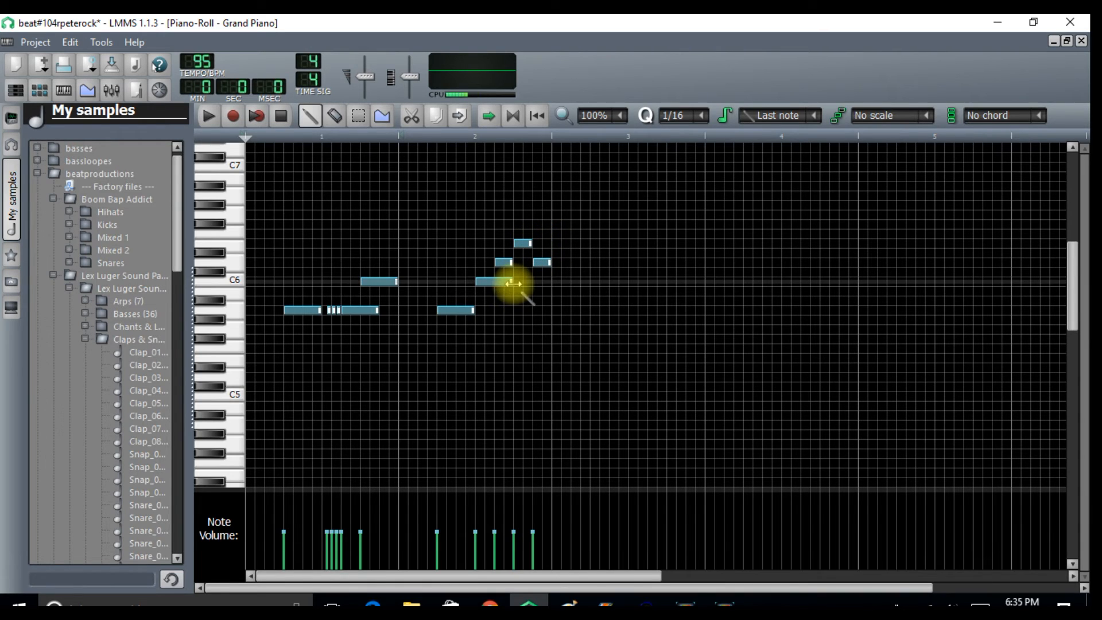
drag(512, 283, 489, 283)
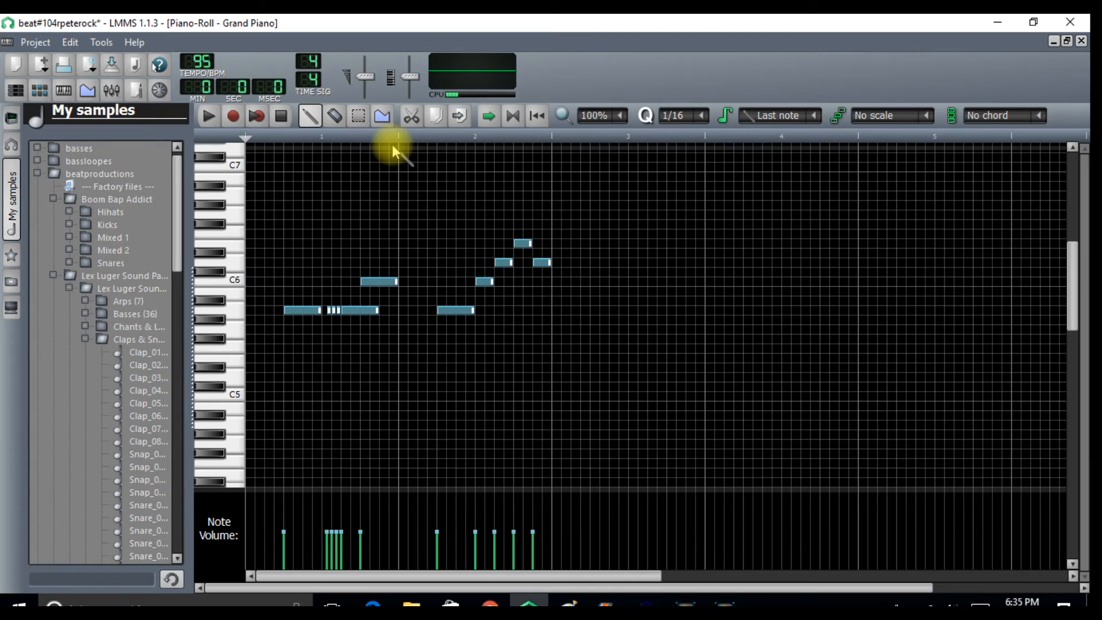
- Set quantization to 1/64 and copy the entire two-bar melody into bars 3 and 4
click(359, 117)
drag(276, 224, 640, 369)
click(702, 117)
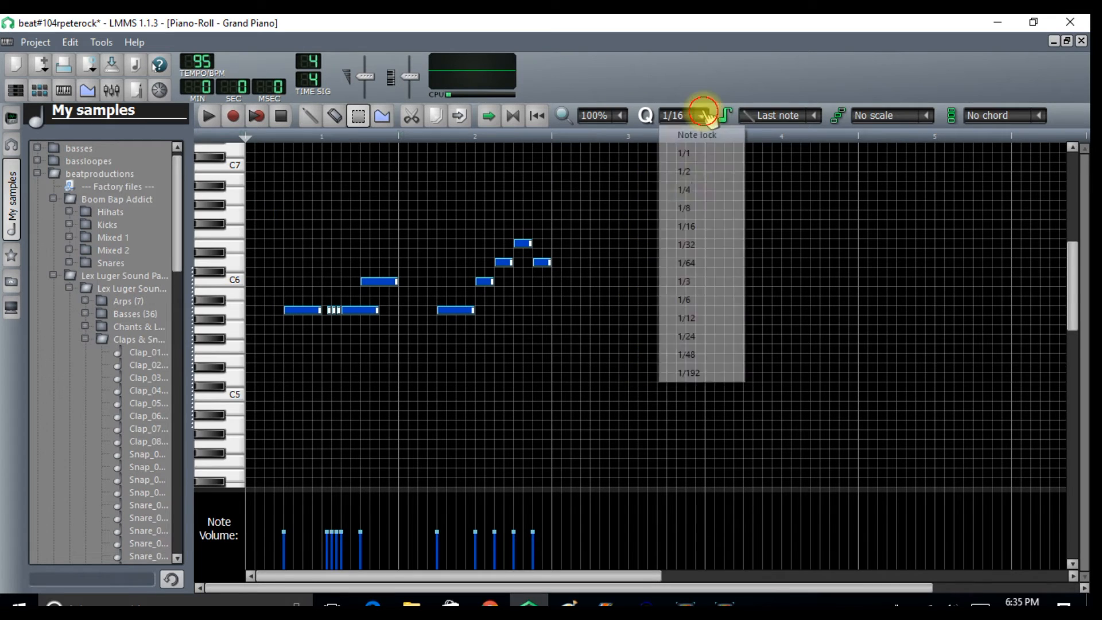
click(693, 252)
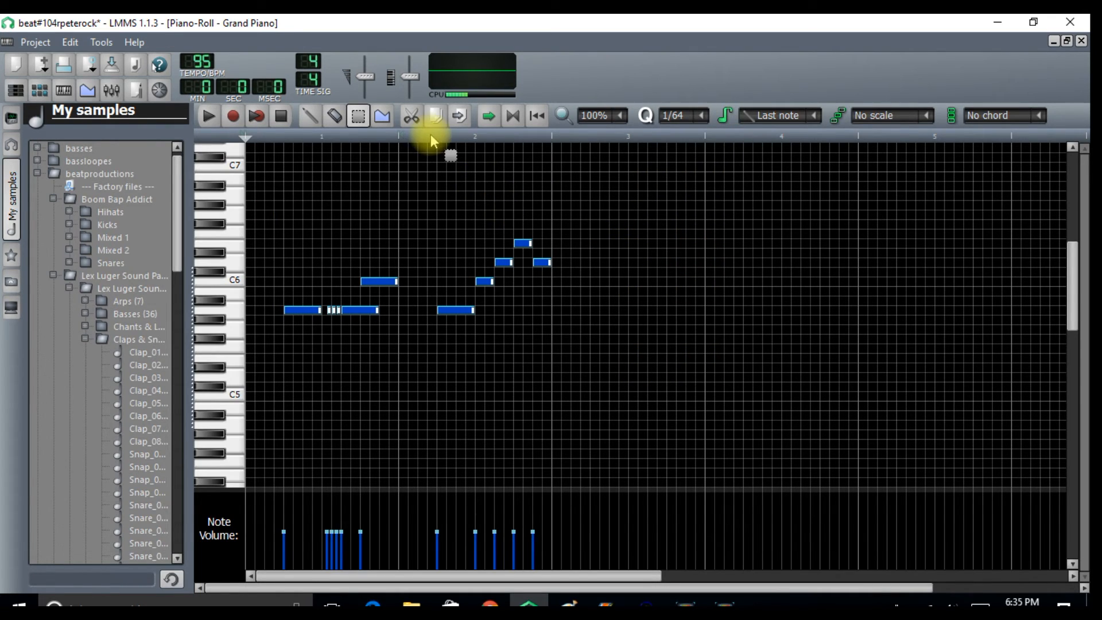
click(459, 119)
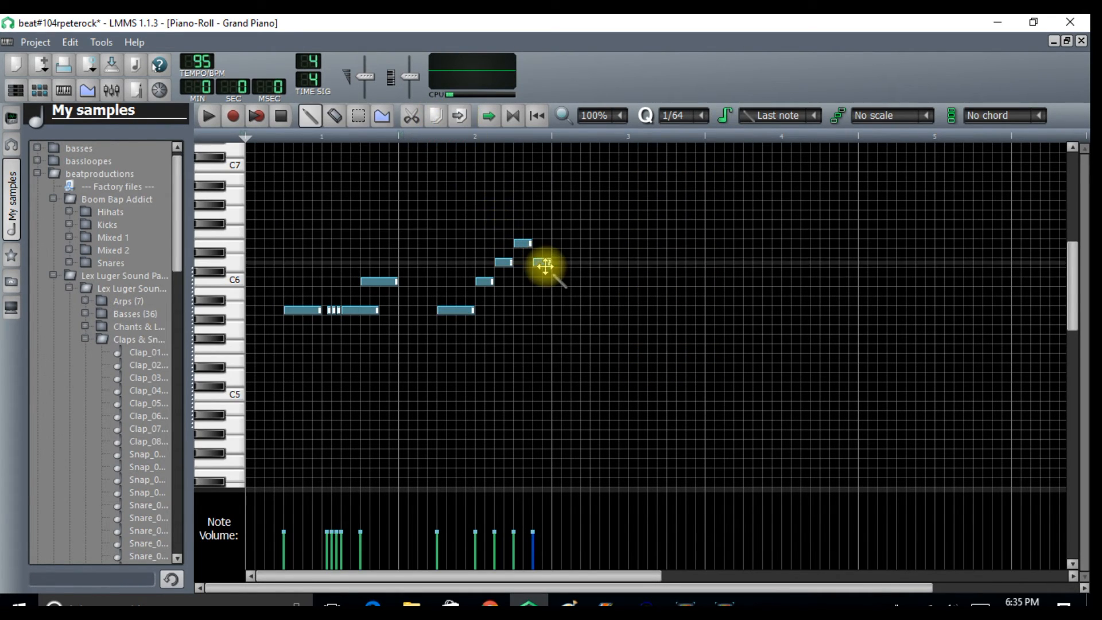
drag(544, 262, 853, 259)
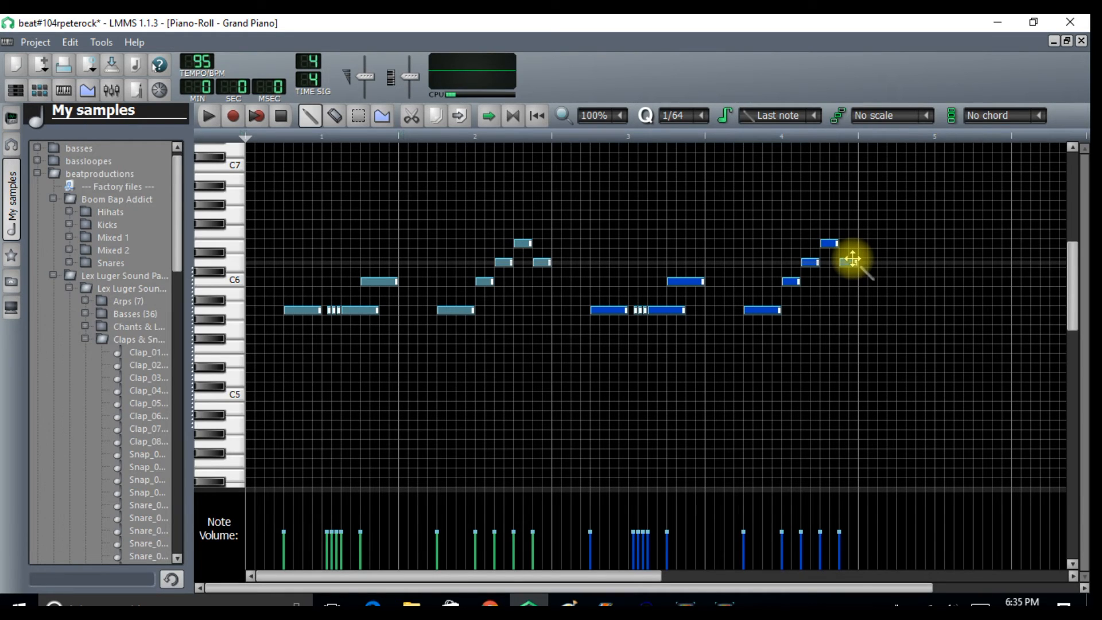
- With 1/16 quantization, add a sixteenth-length C6 directly before beat 3 of bar 4 and lower that bar's last note to A5
click(703, 120)
click(694, 229)
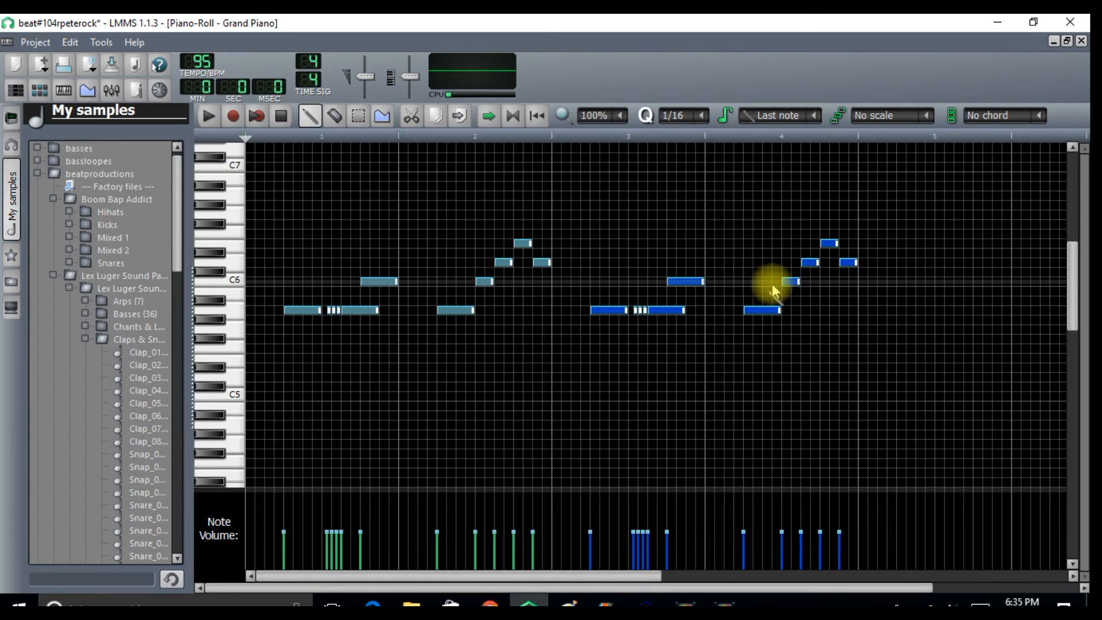
click(774, 280)
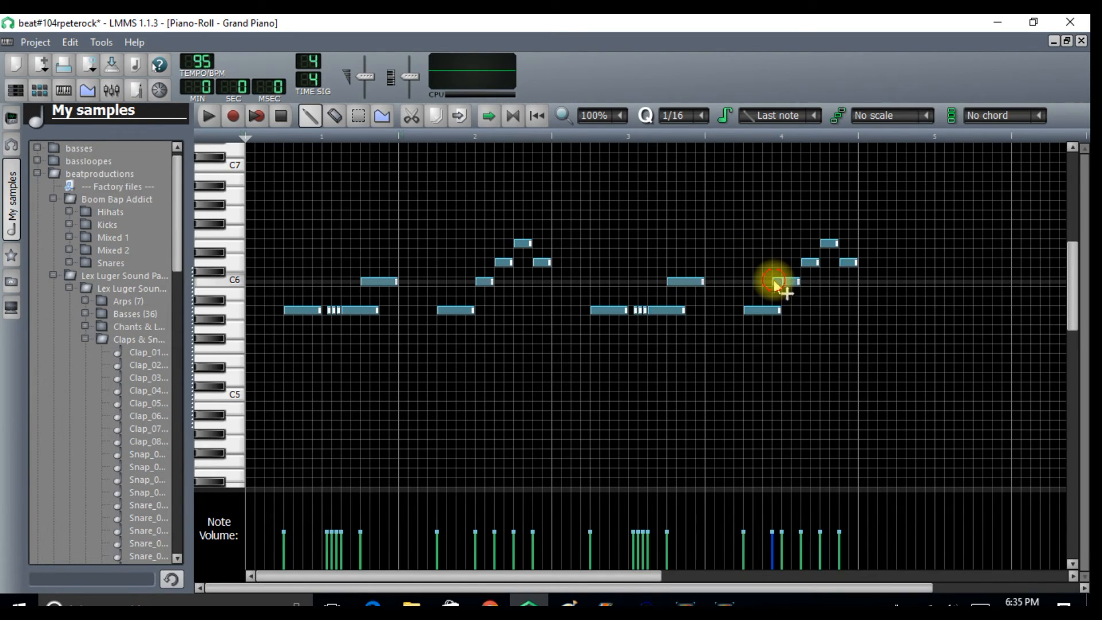
drag(778, 281, 782, 276)
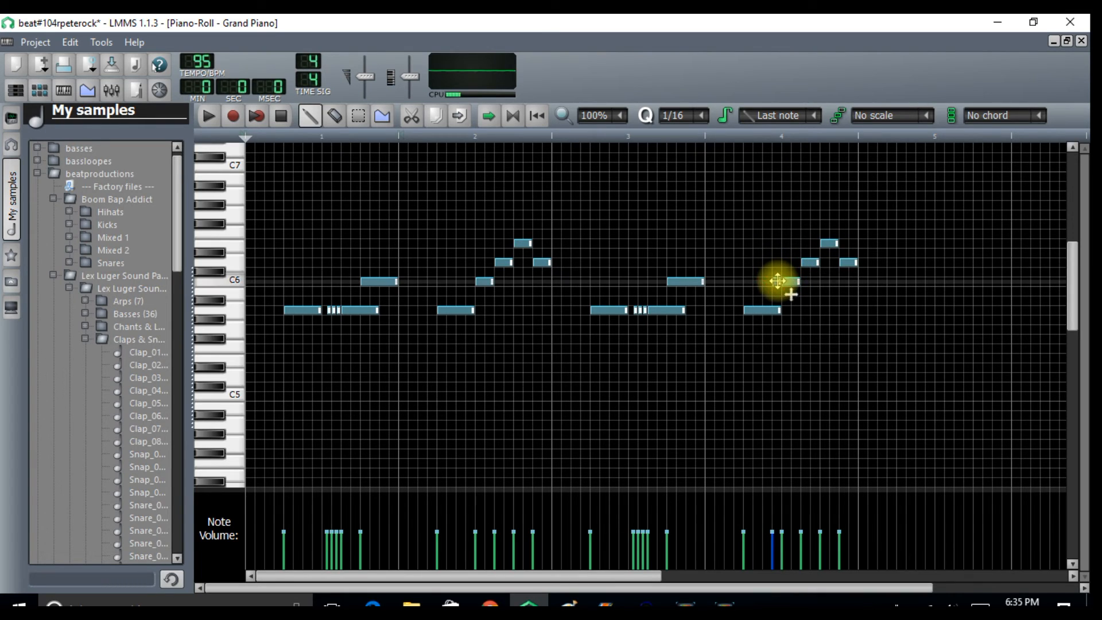
drag(847, 261, 844, 311)
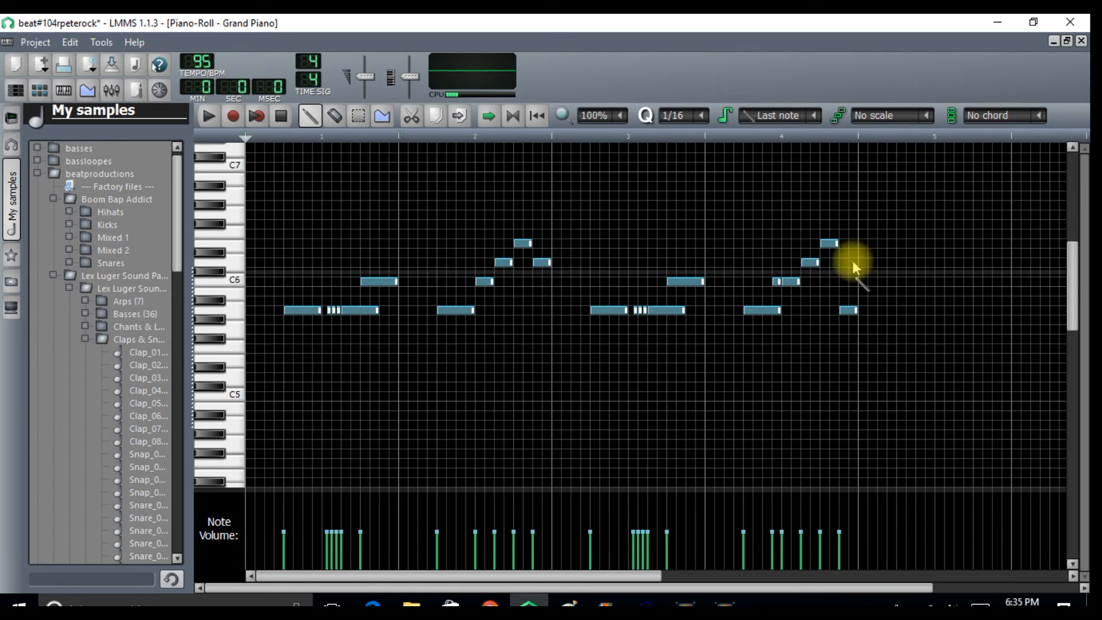
- Play the whole song from the start with the four-bar Grand Piano melody
click(1082, 41)
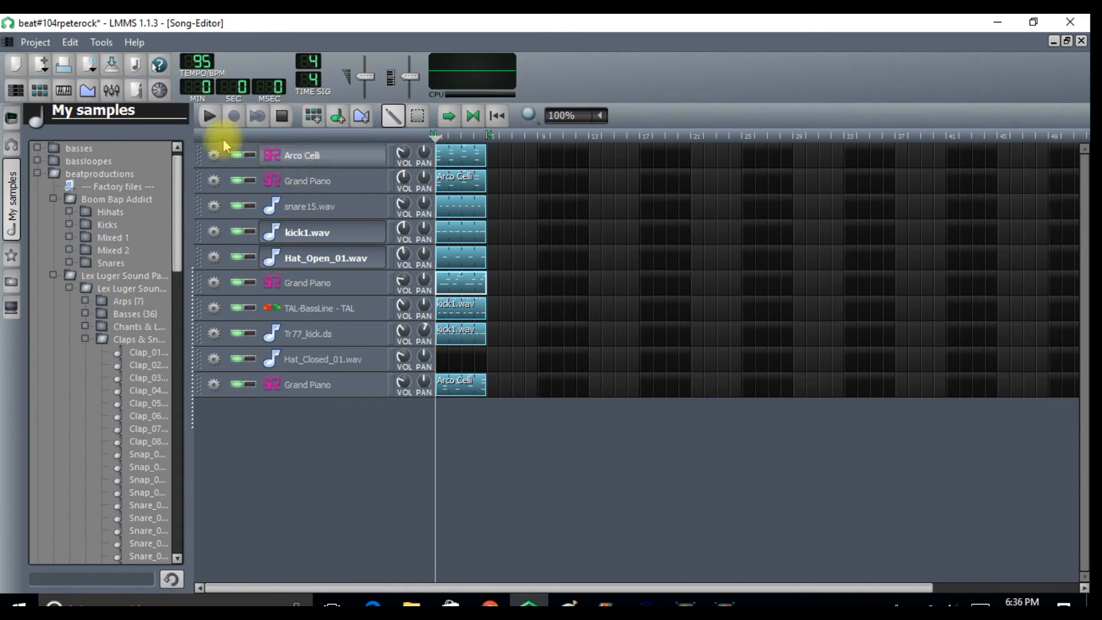
click(209, 117)
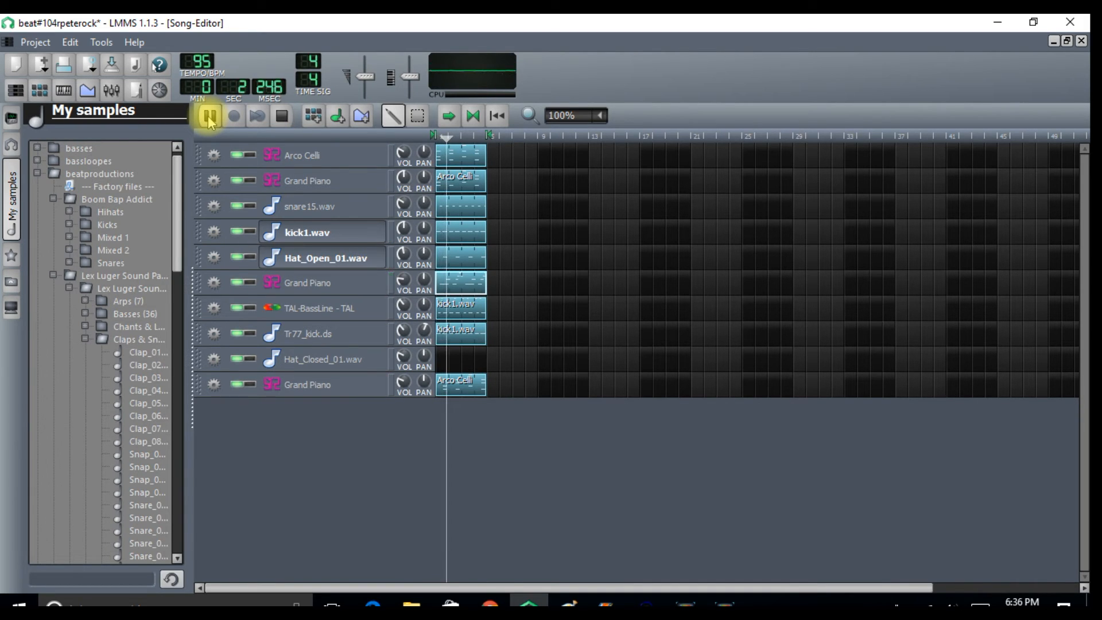
click(281, 115)
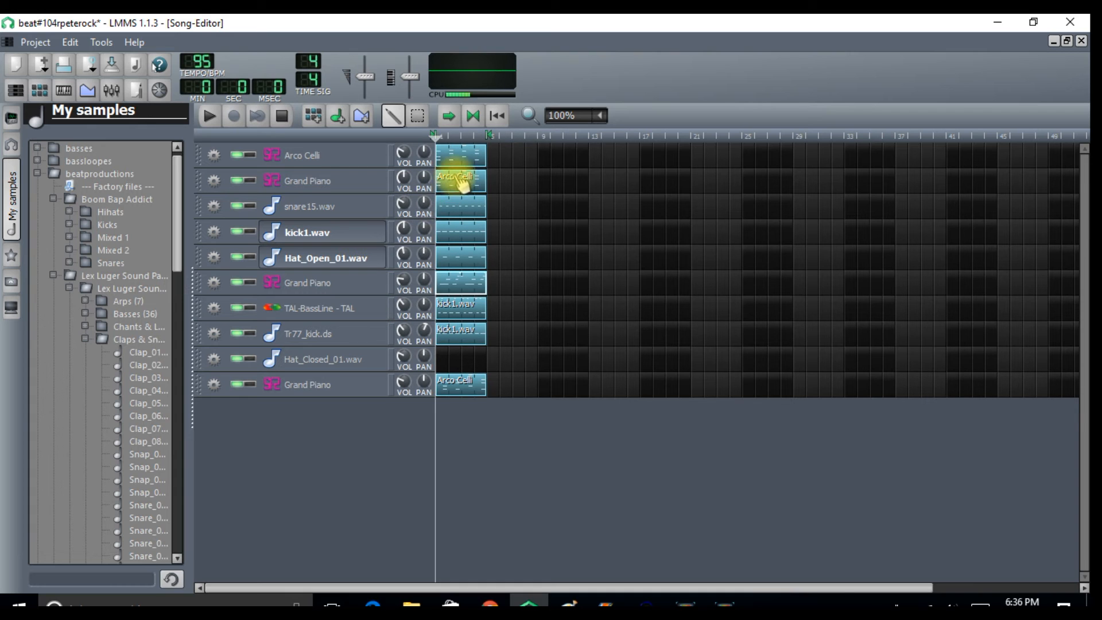
- In the bottom Grand Piano track's pattern, set quantization to 1/64 and delay each chord's middle note by 1/64 and top note by 2/64
double_click(457, 383)
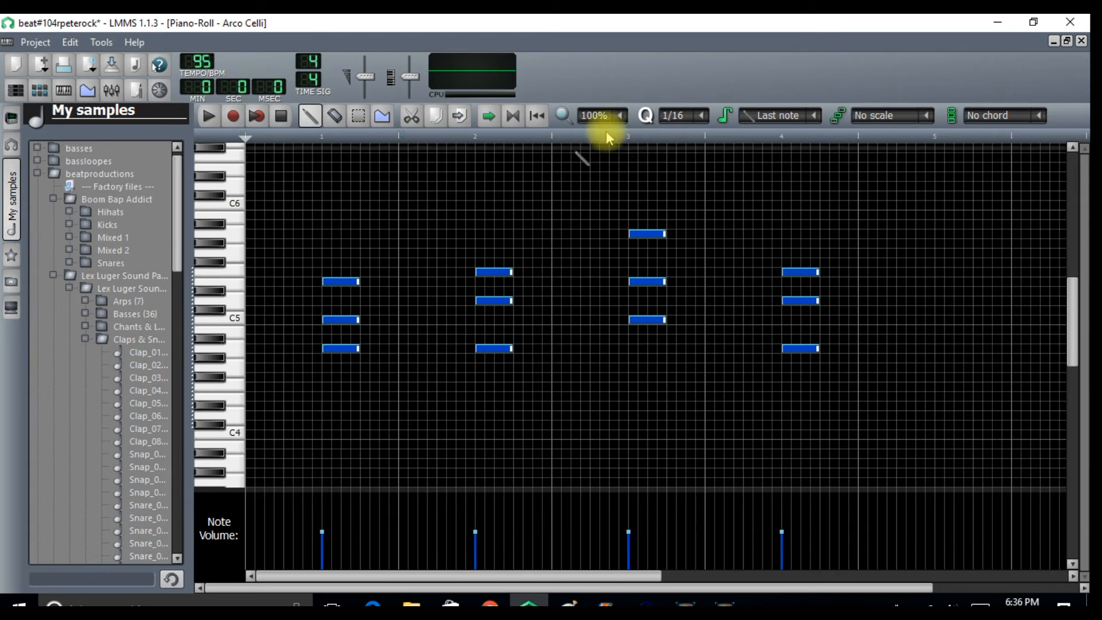
click(702, 116)
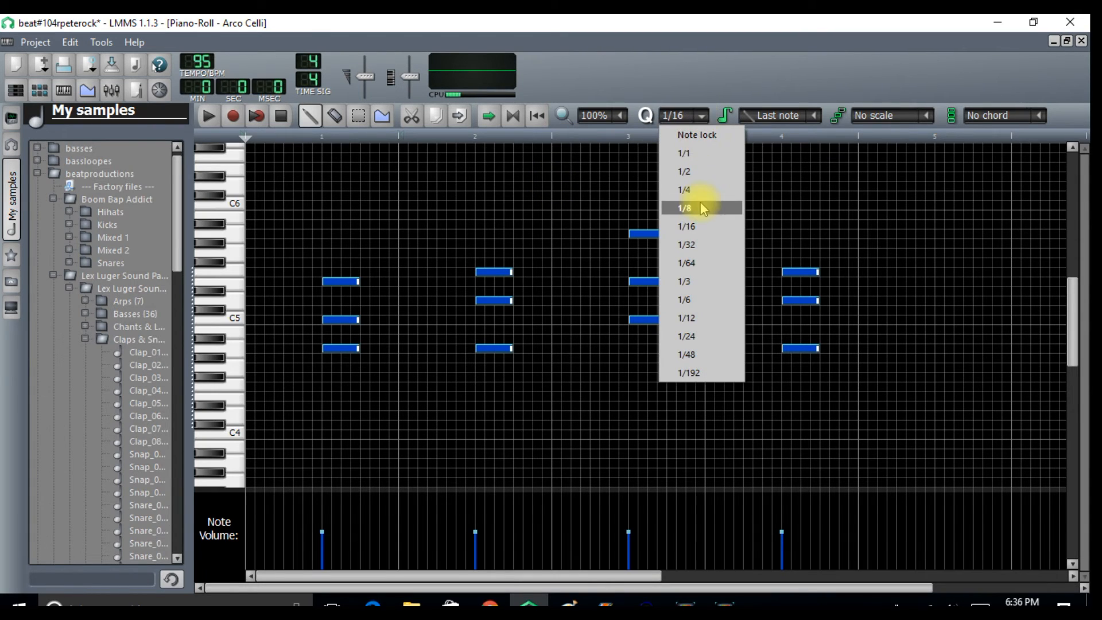
click(700, 264)
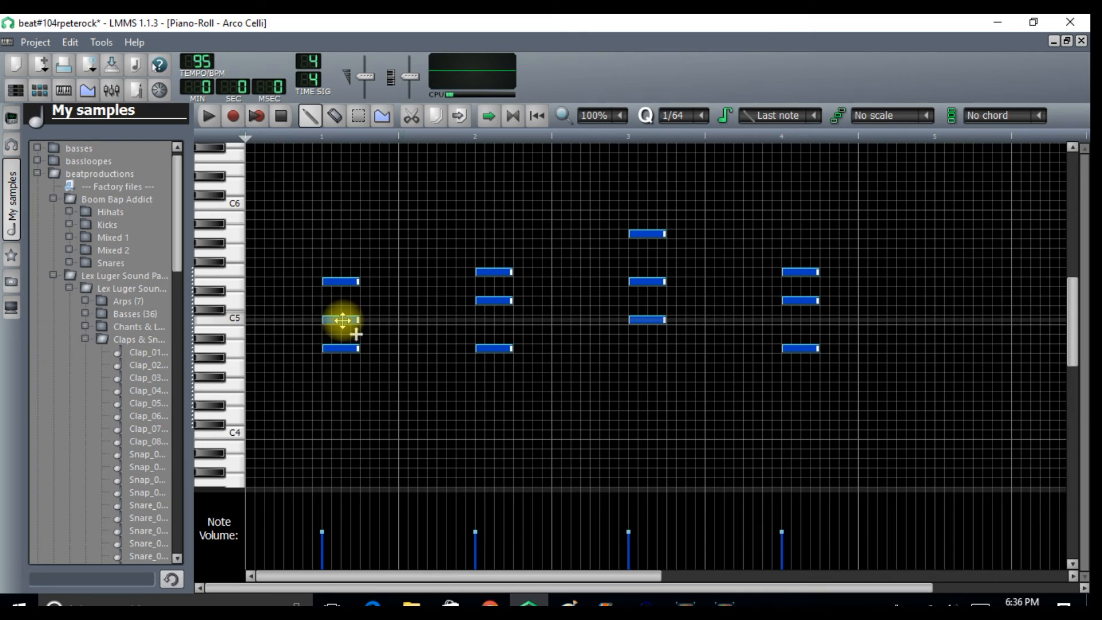
click(374, 320)
right_click(371, 320)
click(341, 282)
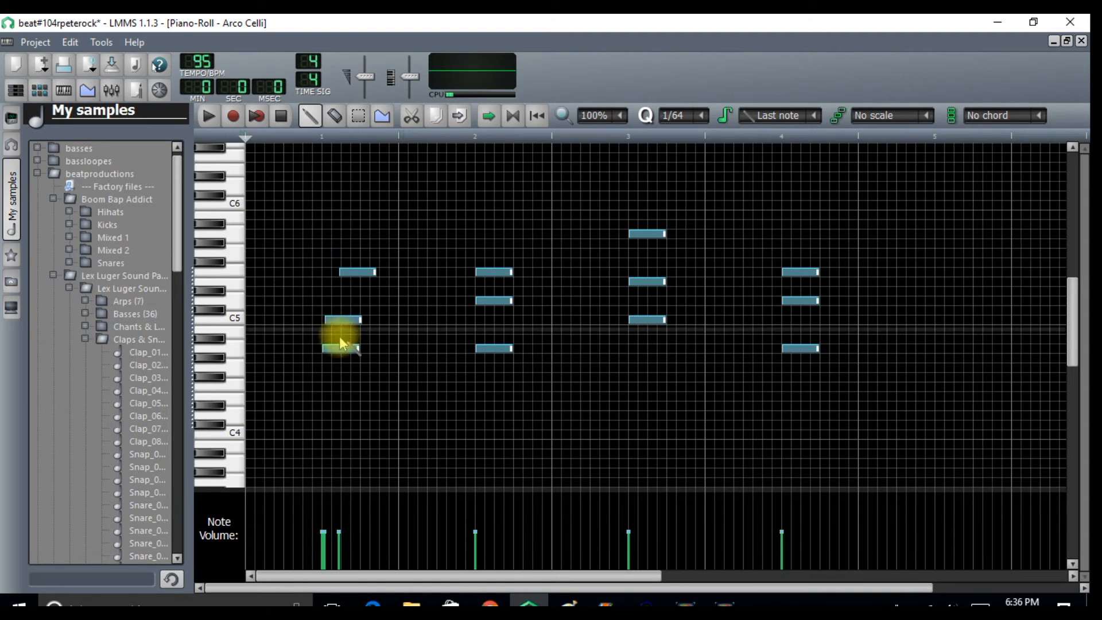
mouse_move(360, 270)
mouse_down()
mouse_move(342, 318)
mouse_move(347, 281)
mouse_up()
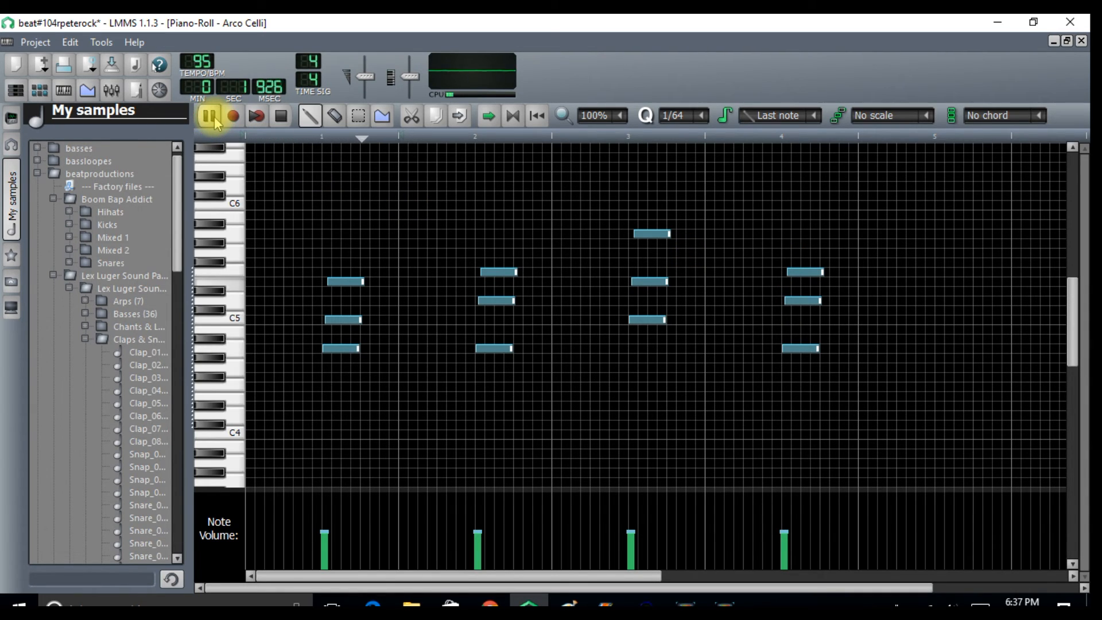
- Raise all the strummed Grand Piano chords two octaves and play the whole song to hear them
key(ctrl+Up)
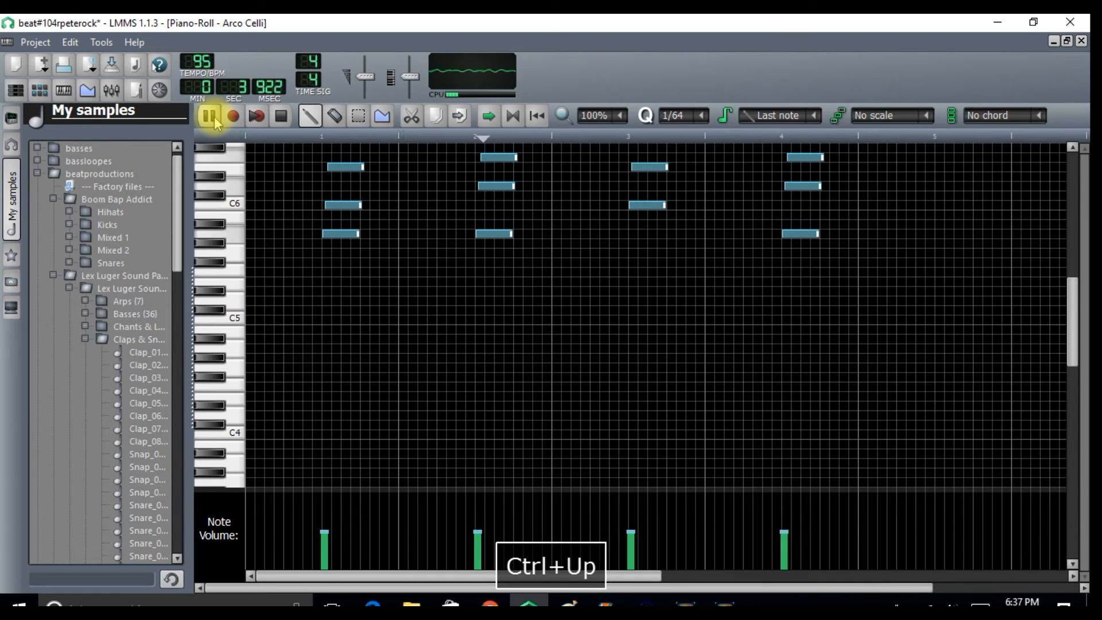
key(ctrl+Up)
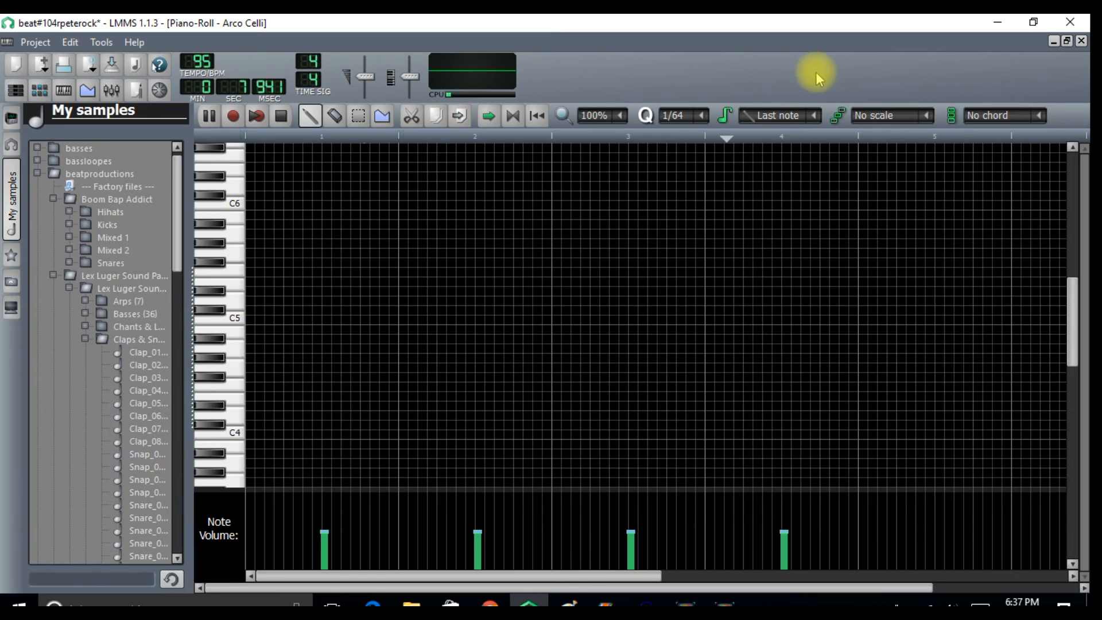
click(1082, 41)
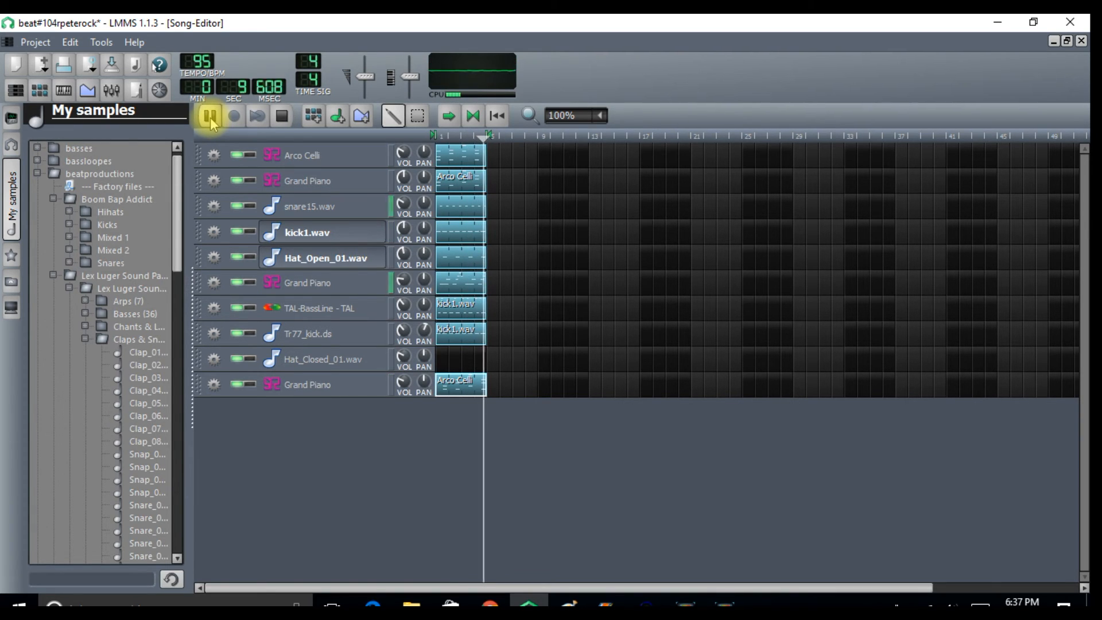
click(282, 121)
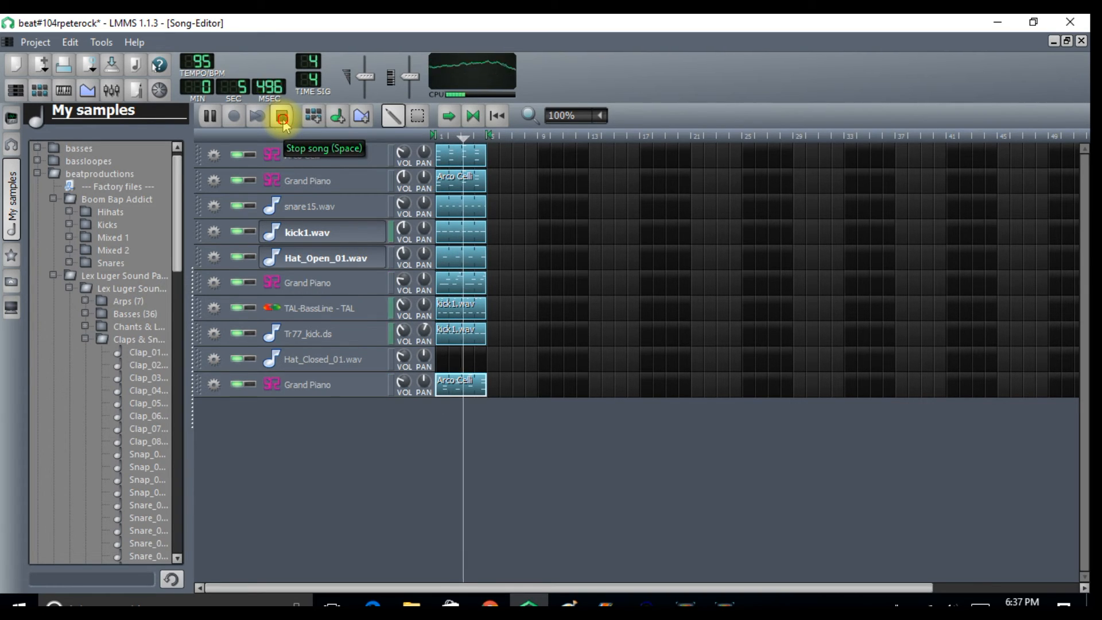
click(283, 119)
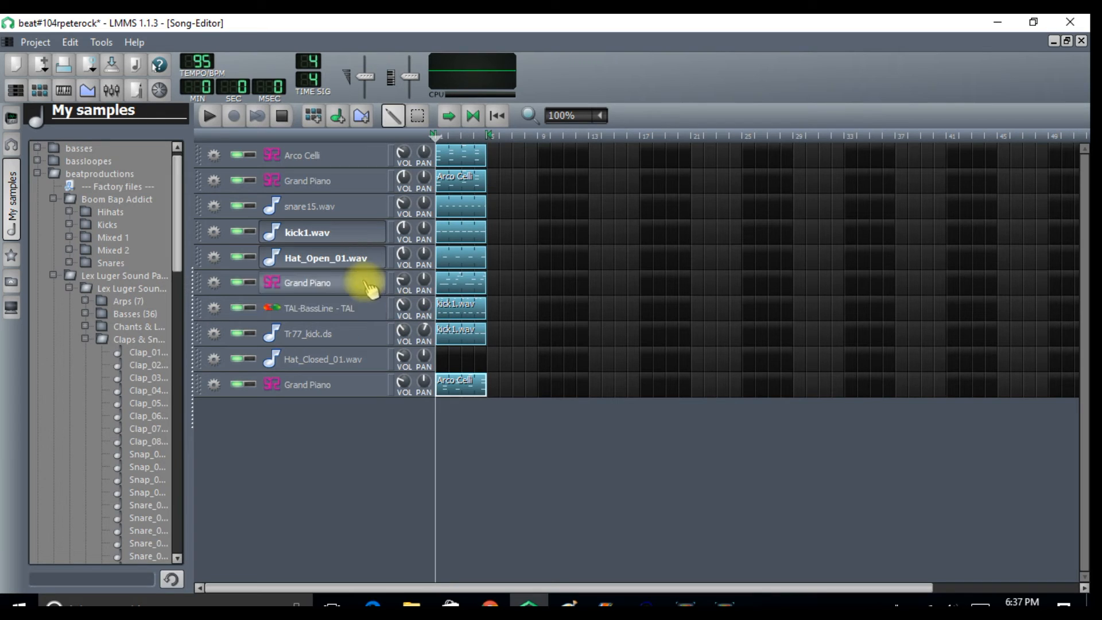
- Check the effects chain of the TAL-BassLine instrument and close its window
click(337, 315)
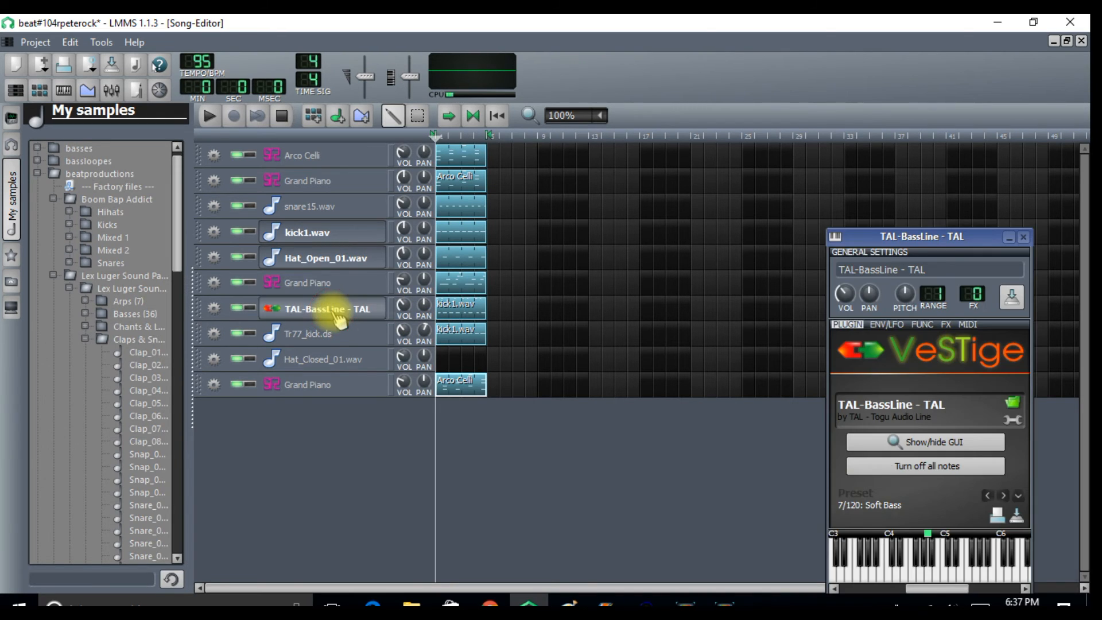
click(945, 325)
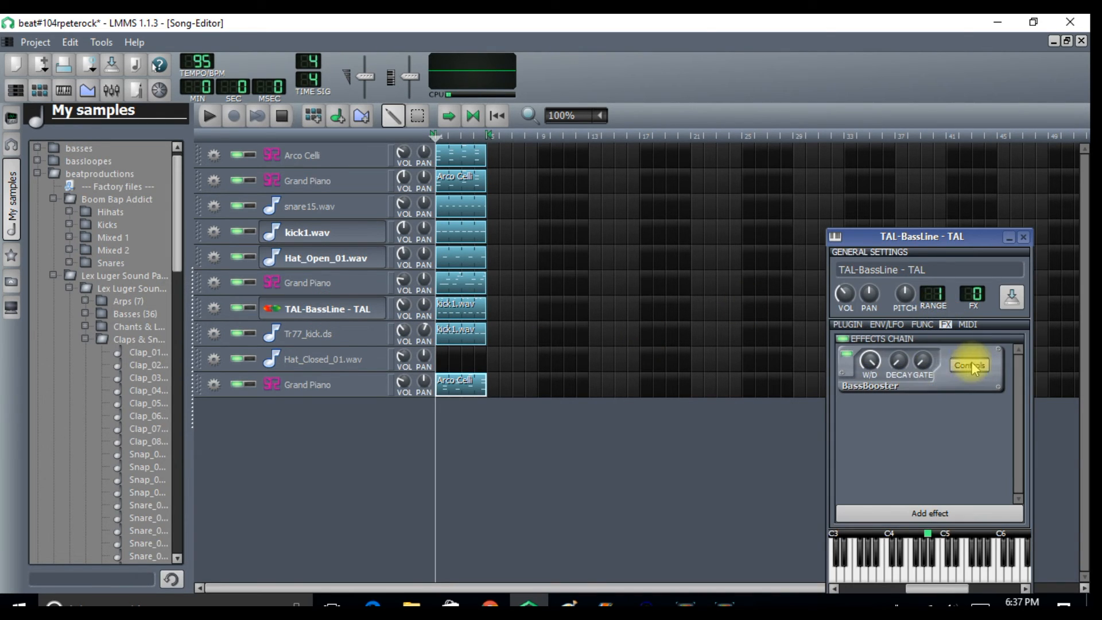
click(1025, 236)
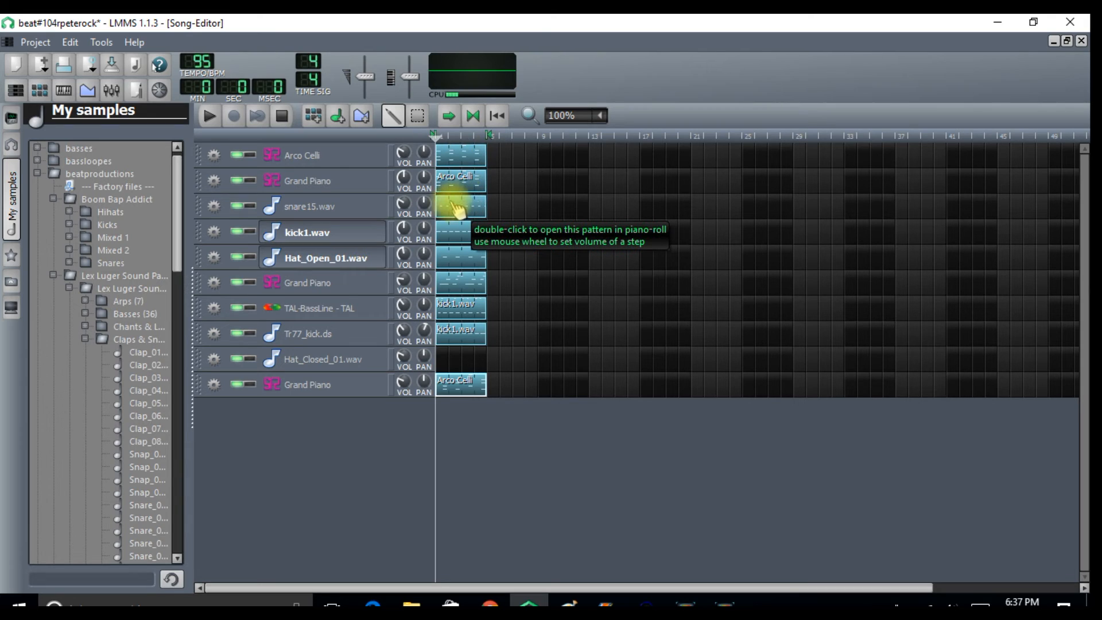
- Move the snare15, kick1, Hat_Open_01 and Tr77_kick patterns to bar 5, and copy the Arco Celli, Grand Piano and TAL-BassLine patterns into bars 5–8
drag(457, 210, 510, 257)
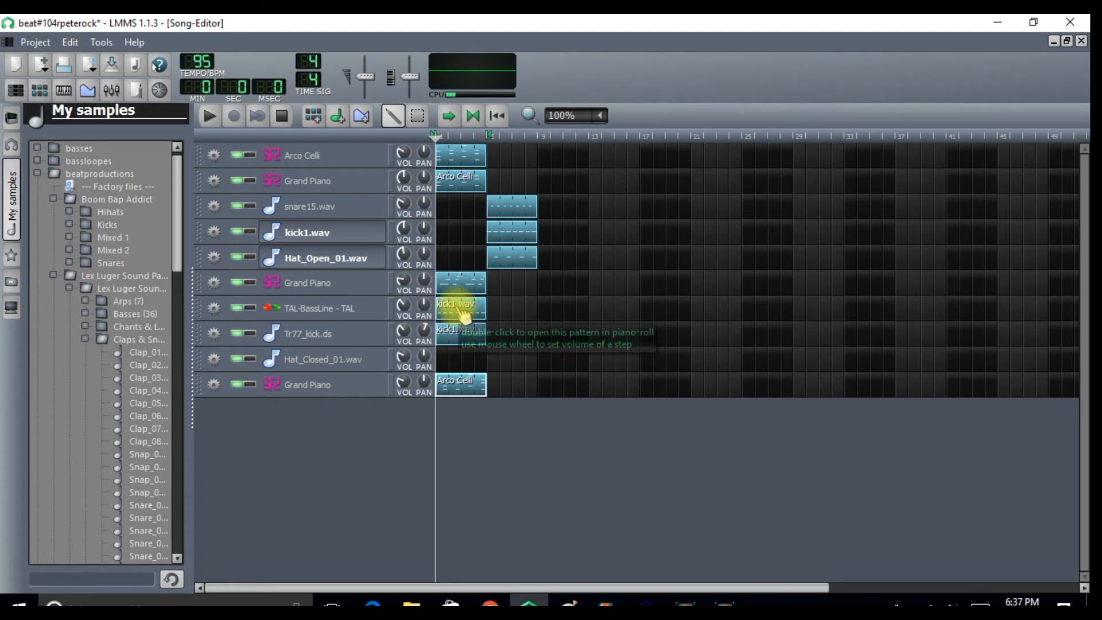
drag(461, 336, 505, 336)
drag(471, 162, 494, 178)
drag(471, 293, 492, 308)
drag(462, 393, 497, 388)
- Copy every track's pattern from bars 5–8 into bars 9–12
drag(522, 158, 551, 155)
drag(518, 188, 546, 229)
drag(531, 267, 546, 339)
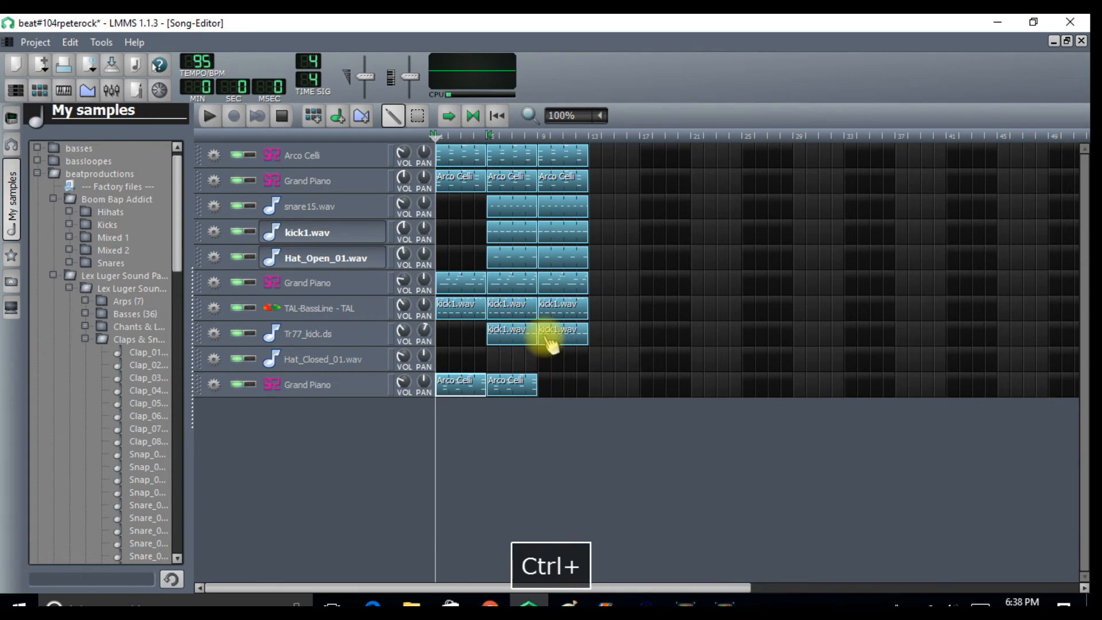
drag(532, 381, 548, 394)
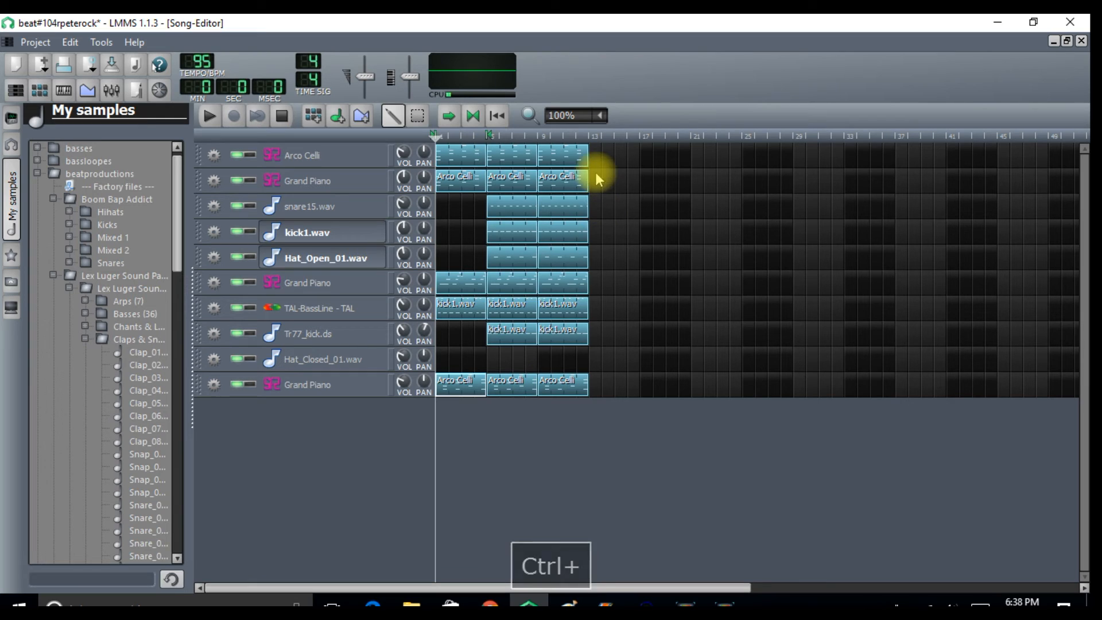
- Copy the upper Grand Piano and snare15 patterns twice to fill bars 13–20
drag(579, 185, 650, 184)
drag(581, 209, 649, 212)
drag(571, 241, 650, 234)
right_click(649, 235)
click(660, 264)
right_click(623, 234)
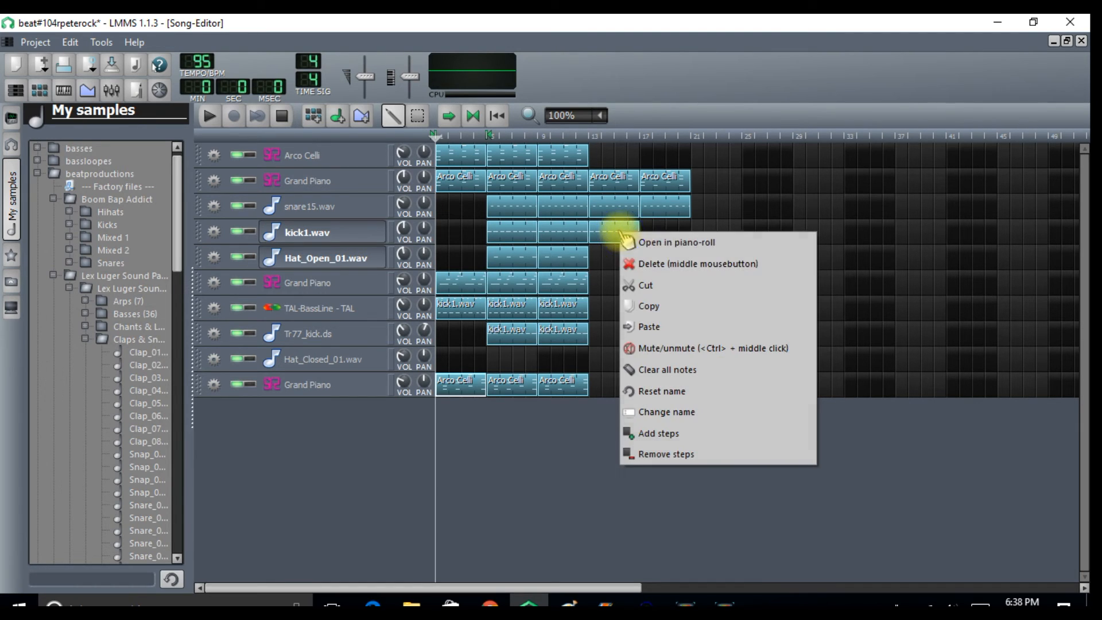
click(643, 263)
- Fill bars 13–20 with copies of the Hat_Open_01, TAL-BassLine, Tr77_kick and bottom Grand Piano patterns
drag(577, 265, 649, 264)
drag(565, 287, 669, 313)
drag(571, 338, 651, 342)
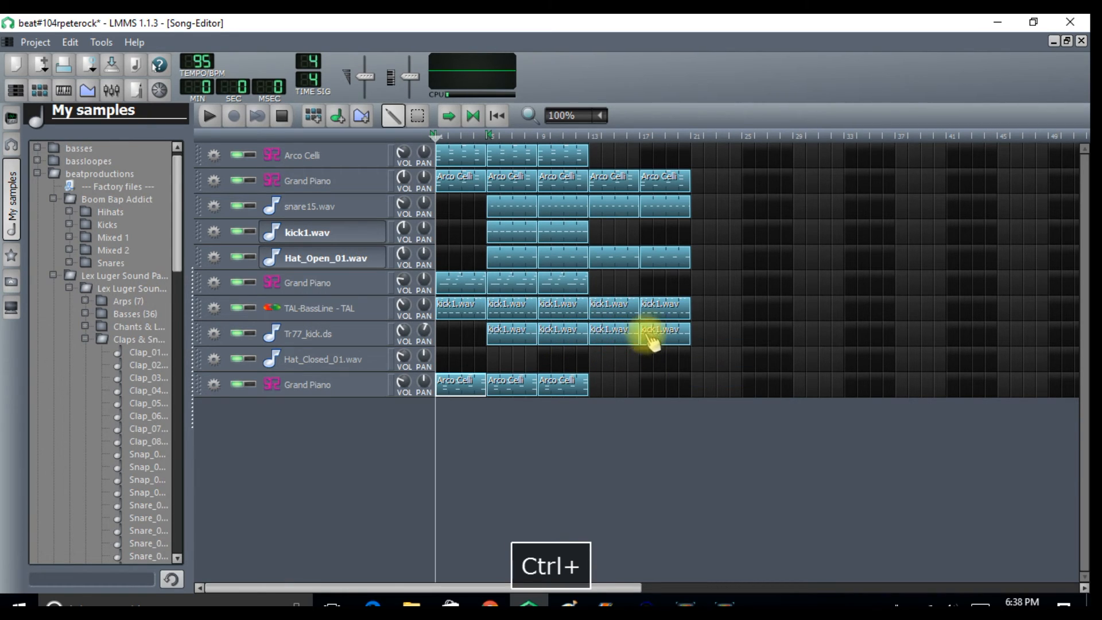
drag(578, 381, 647, 389)
- Fill bars 21–28 with copies of the upper and middle Grand Piano, snare15, kick1, Hat_Open_01, TAL-BassLine and Tr77_kick patterns
drag(688, 182, 752, 184)
drag(670, 207, 755, 212)
drag(682, 265, 751, 256)
drag(574, 235, 747, 233)
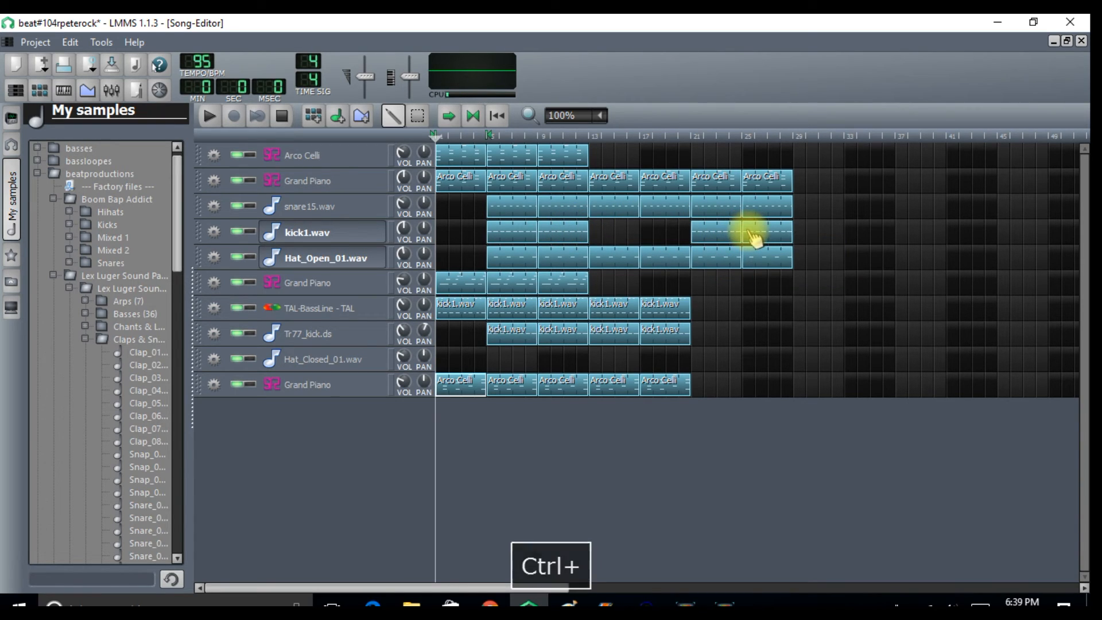
drag(569, 290, 758, 278)
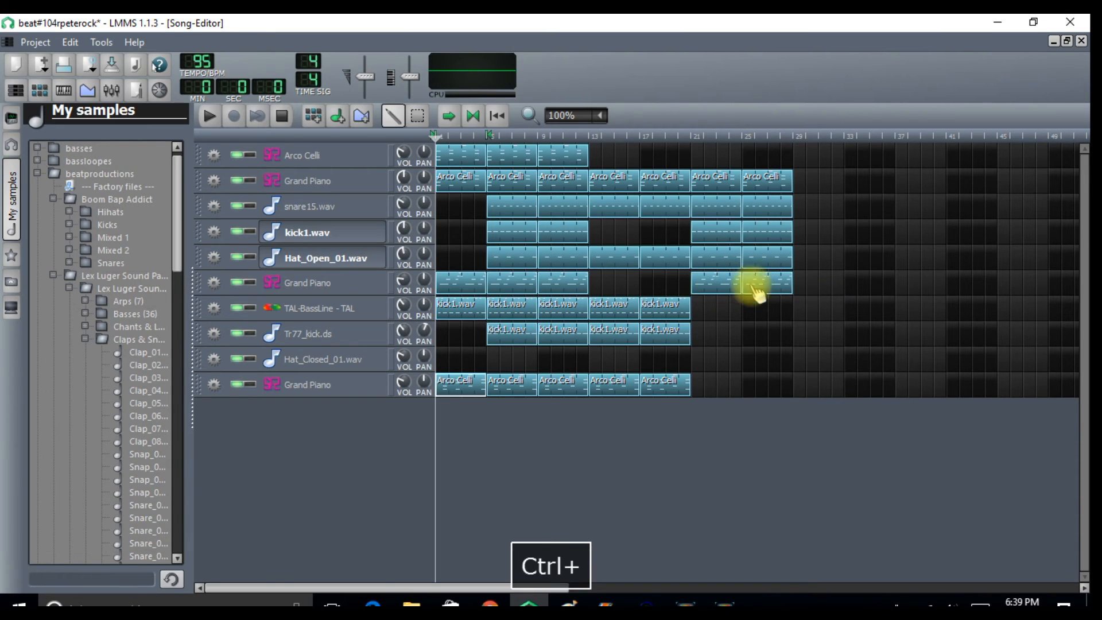
drag(688, 320, 750, 313)
drag(665, 339, 751, 332)
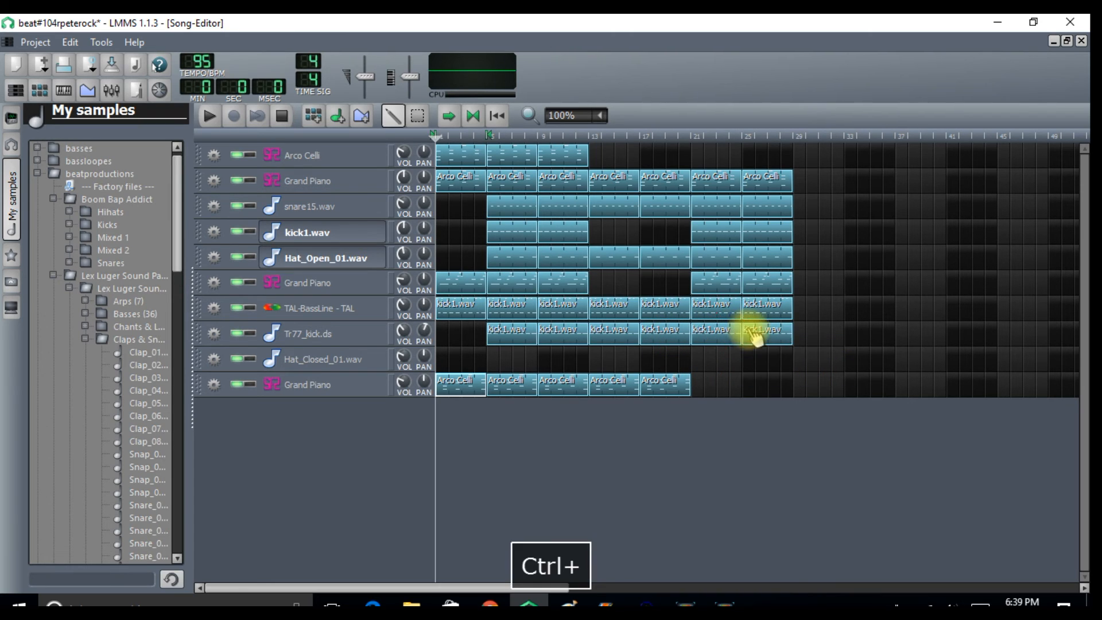
- Extend the loop end past bar 28 and play the full arrangement while adjusting the middle Grand Piano track's volume
right_click(799, 138)
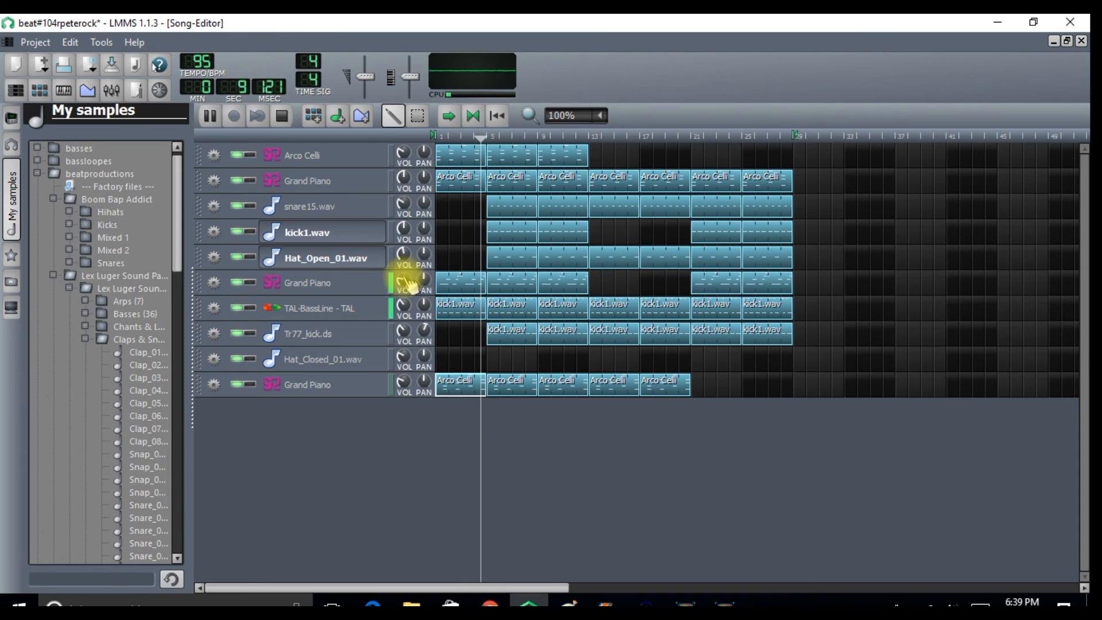
drag(401, 278, 402, 281)
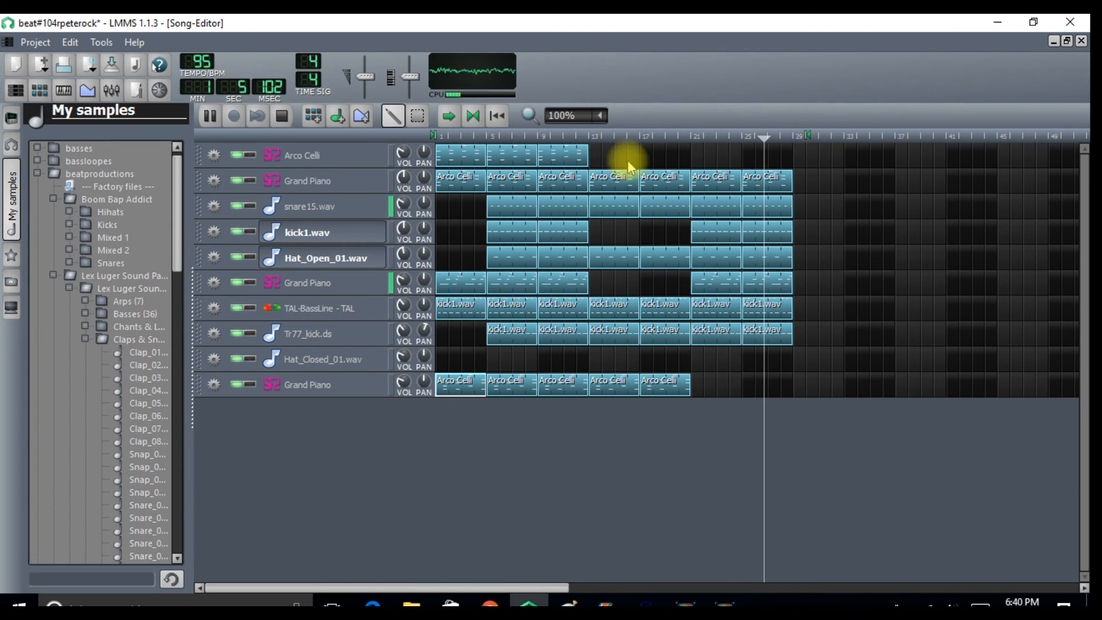
click(283, 116)
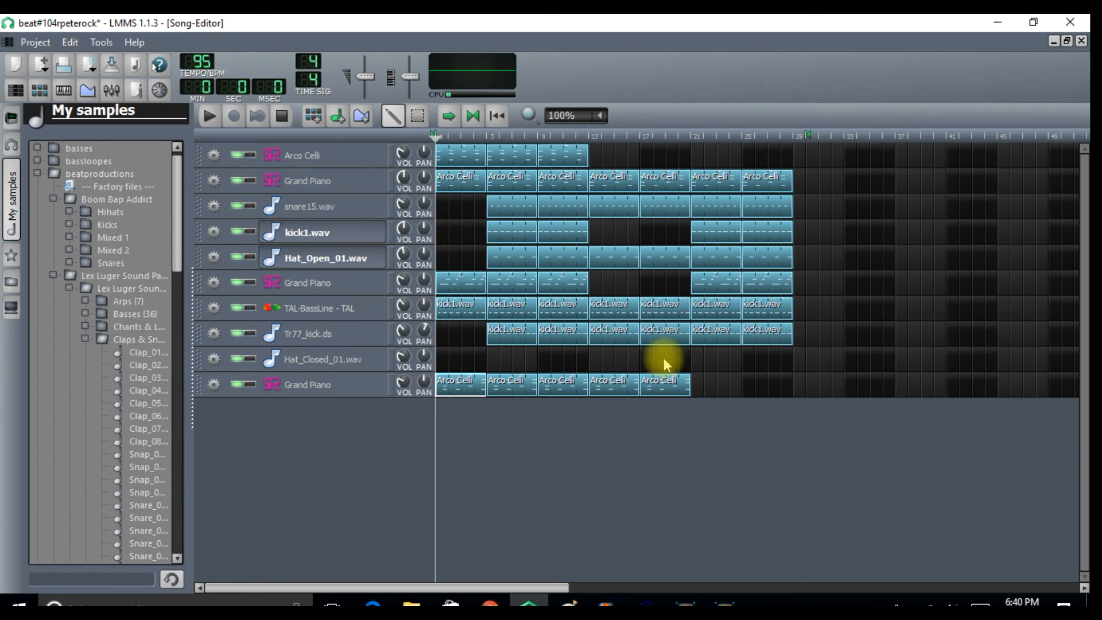
- Create a Hat_Closed_01 pattern at bar 13 and, with 1/16 quantization, place a sixteenth-length A4 at its start
double_click(595, 357)
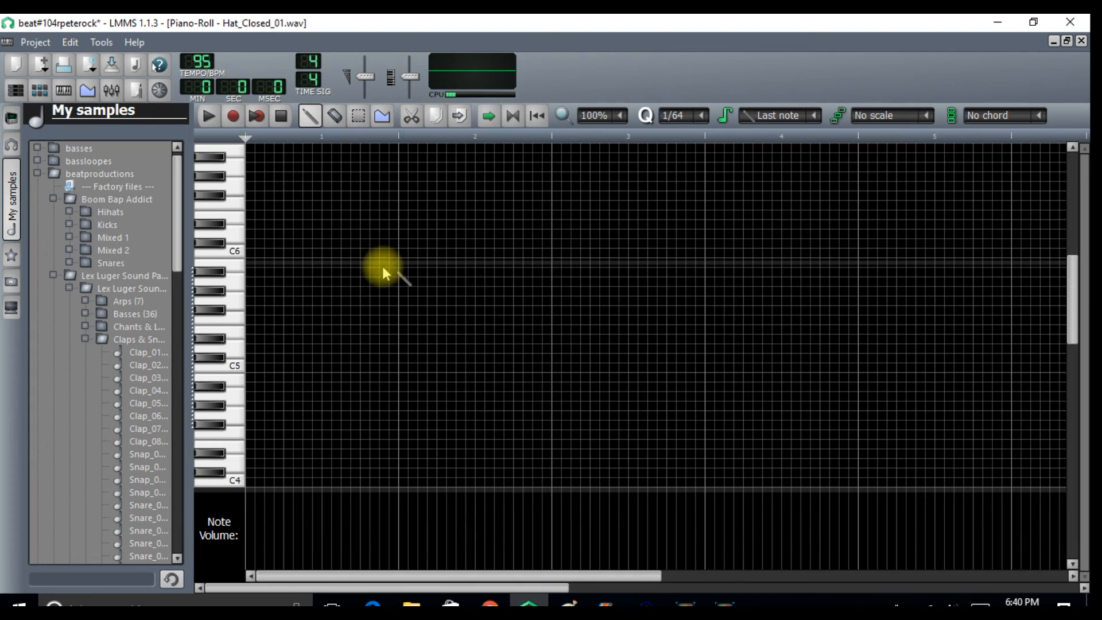
click(249, 397)
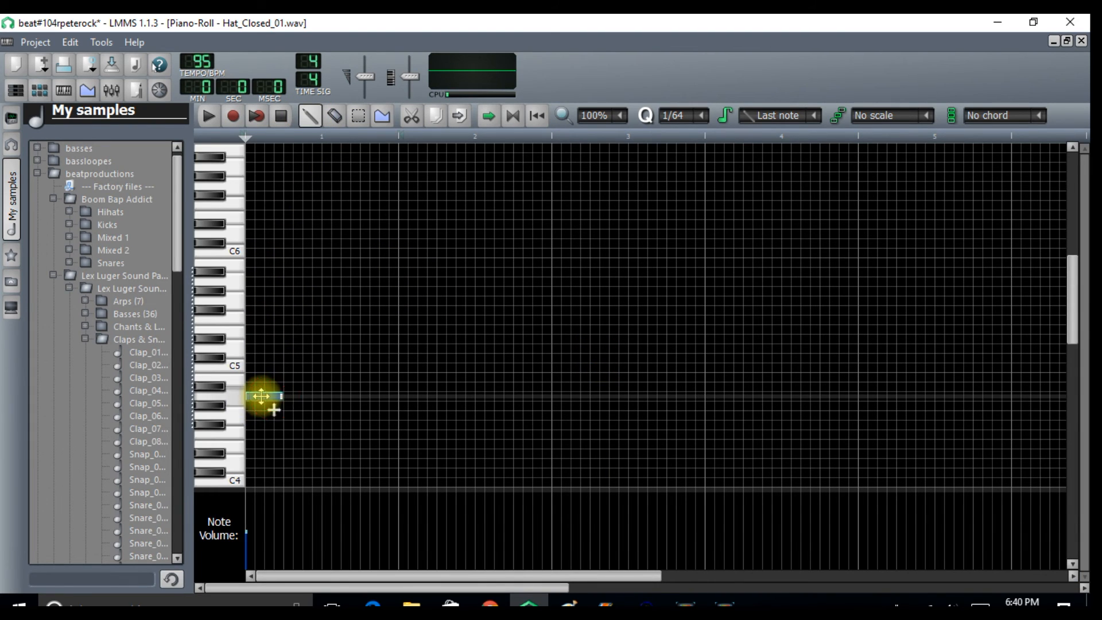
click(702, 116)
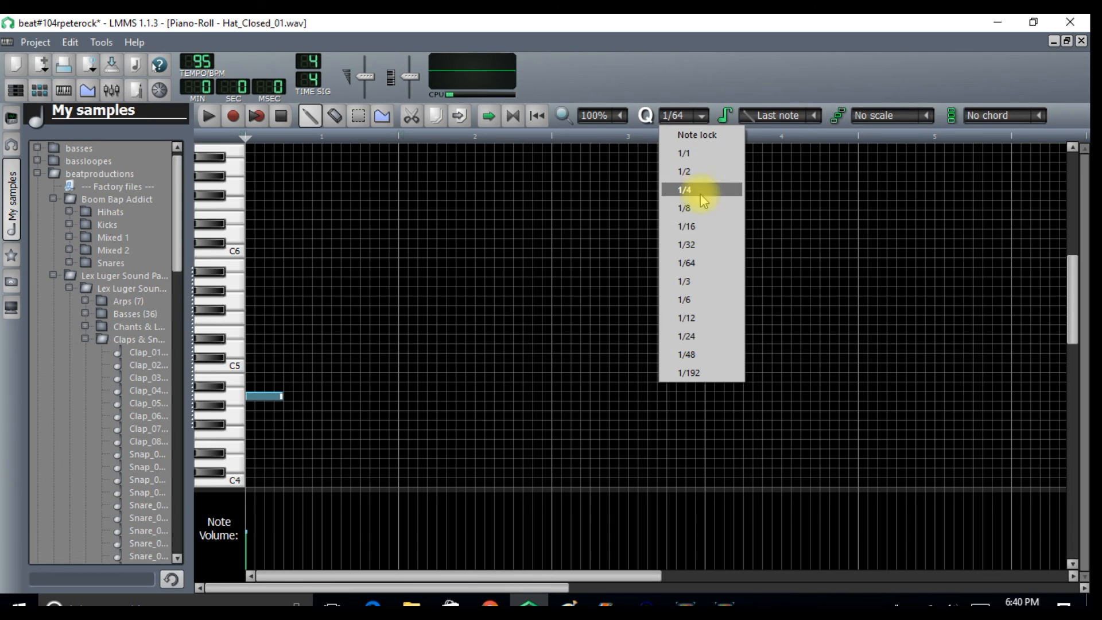
click(697, 226)
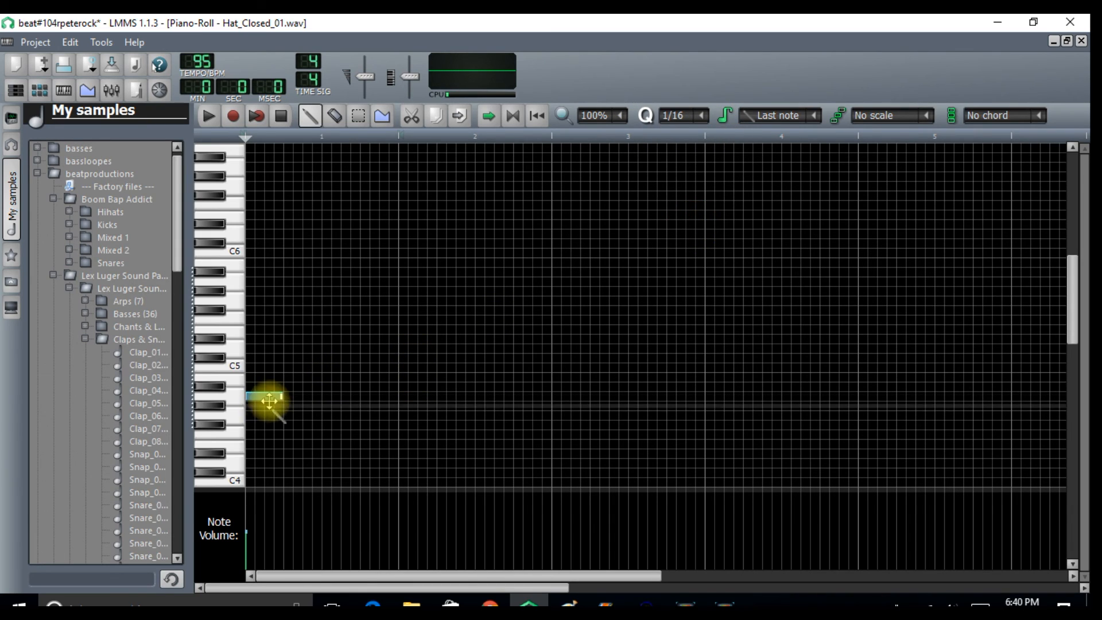
drag(280, 399, 254, 395)
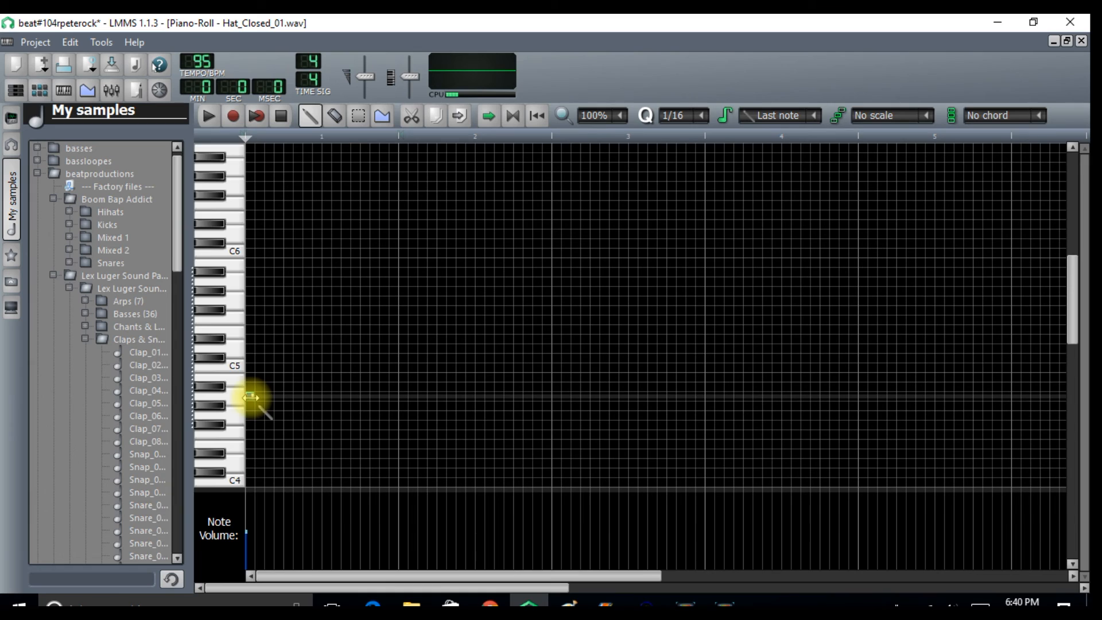
- Add sixteenth-length A4 hat notes on sixteenth steps 3, 5, 7, 8, 11, 13 and 15 of the pattern's first bar
click(270, 396)
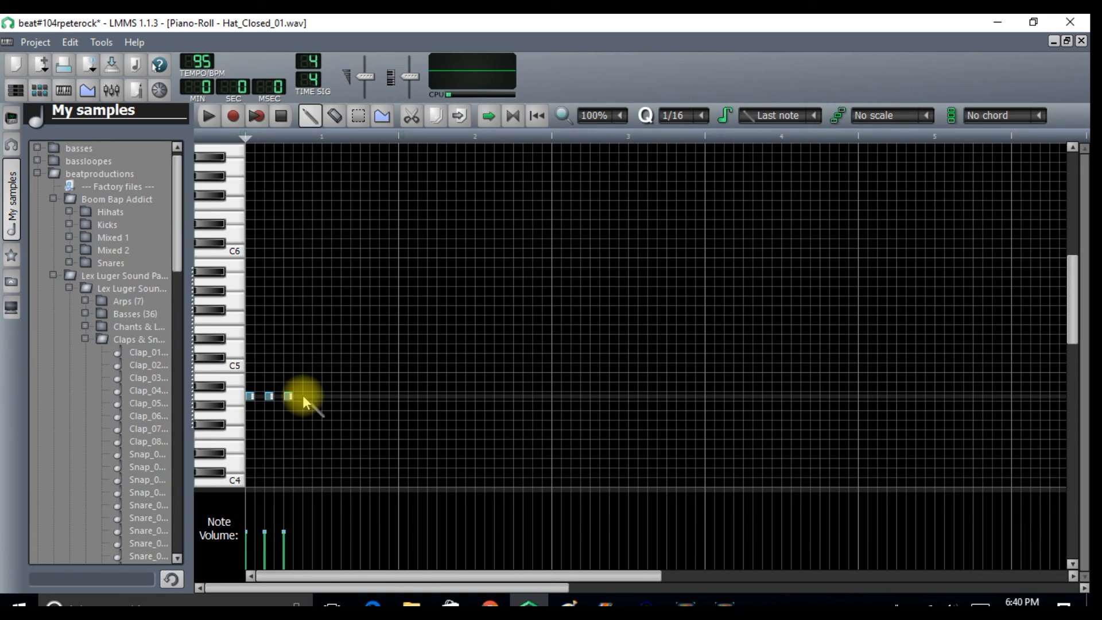
click(307, 396)
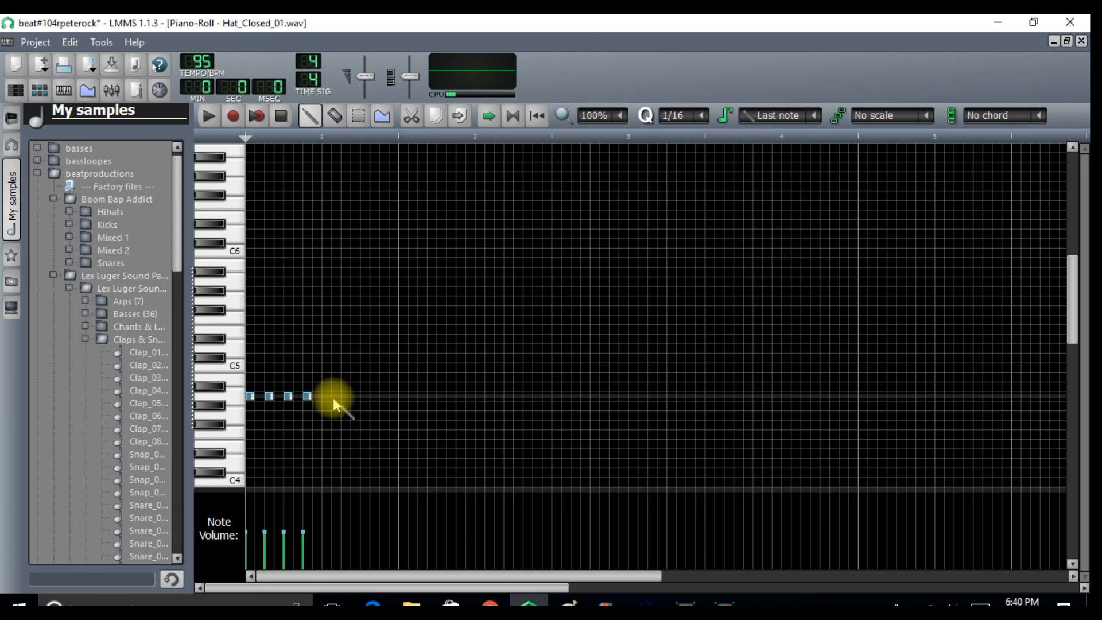
click(318, 397)
click(344, 397)
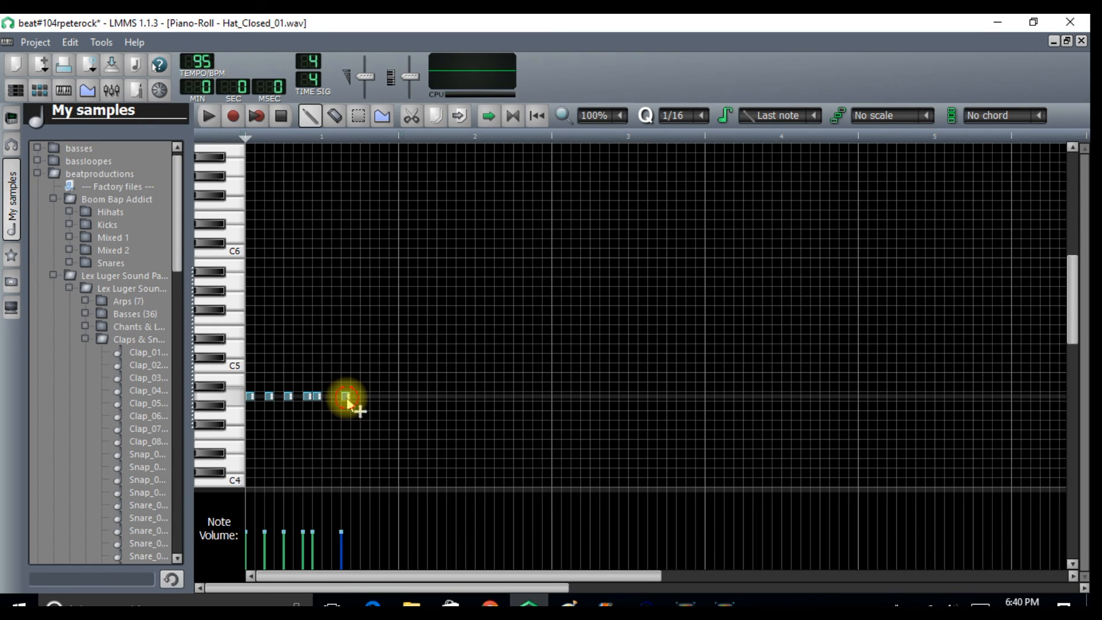
click(363, 398)
click(384, 398)
- Copy the A4 hat notes of the Hat_Closed_01 pattern's first bar into its second bar
click(357, 116)
drag(410, 345, 240, 443)
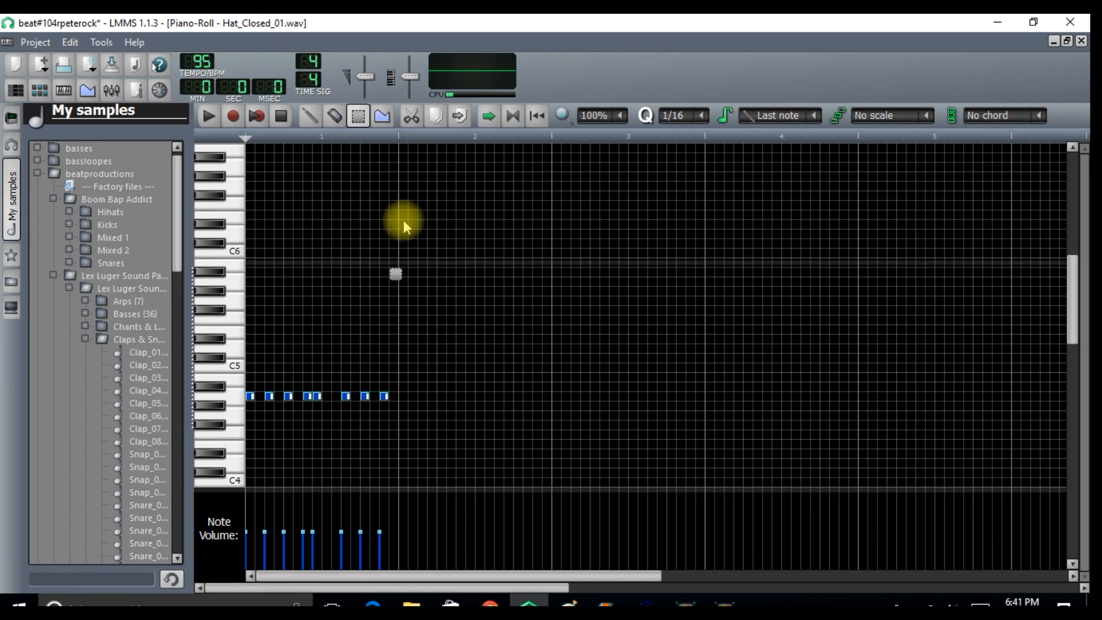
click(460, 118)
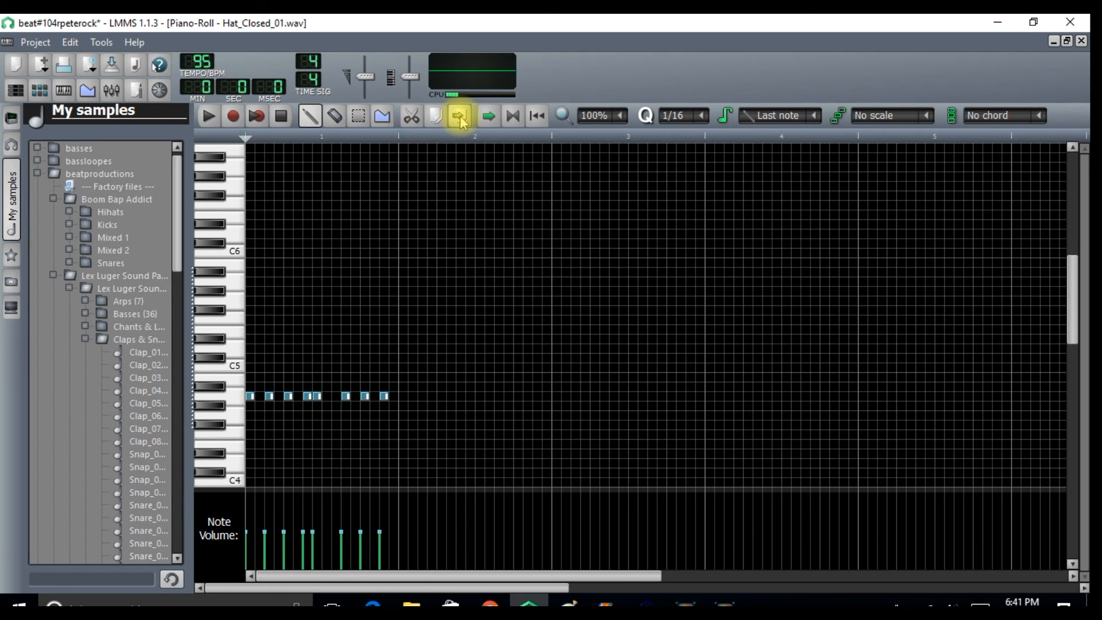
key(ctrl+Up)
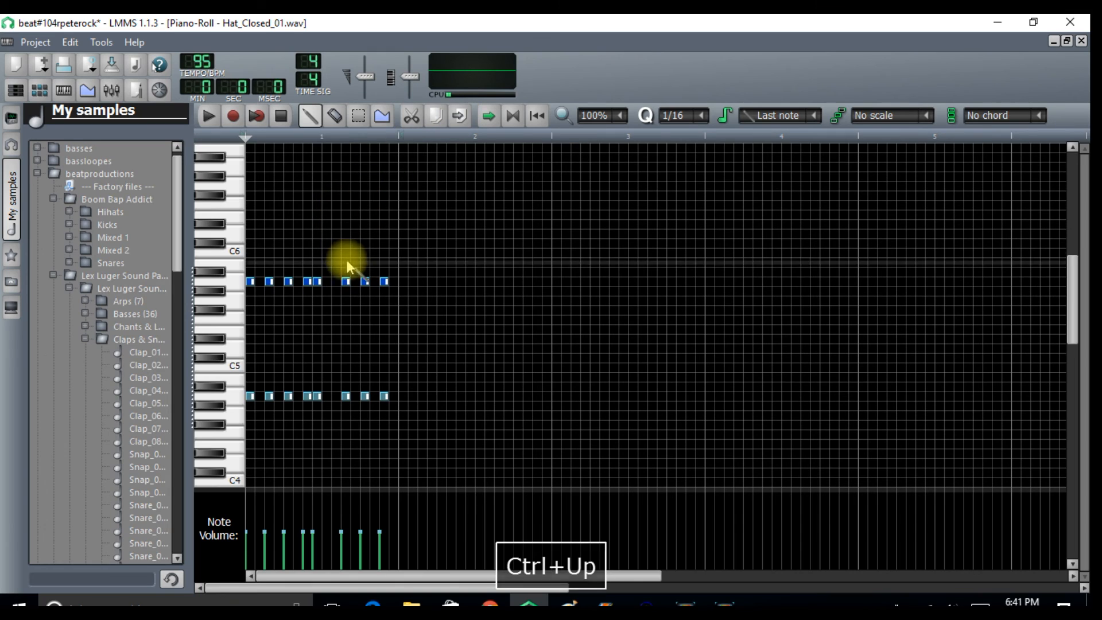
drag(344, 283, 505, 397)
- Copy all A4 hat notes of the pattern's first two bars into its third and fourth bars
click(358, 116)
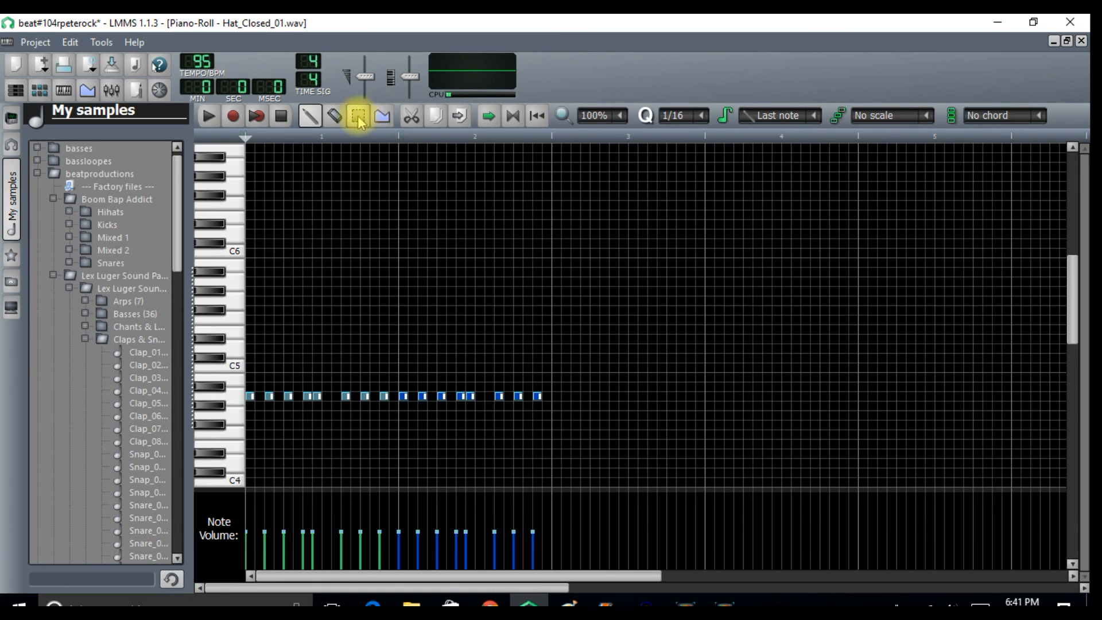
mouse_move(561, 368)
mouse_down()
mouse_move(401, 462)
mouse_move(246, 430)
mouse_up()
click(436, 116)
click(459, 117)
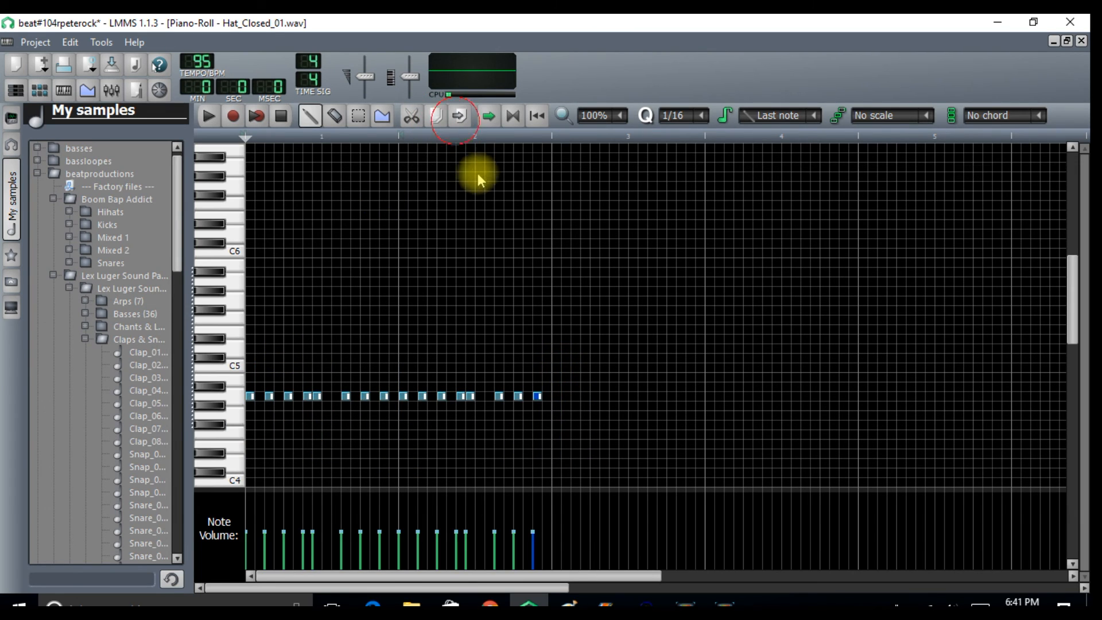
key(ctrl+Up)
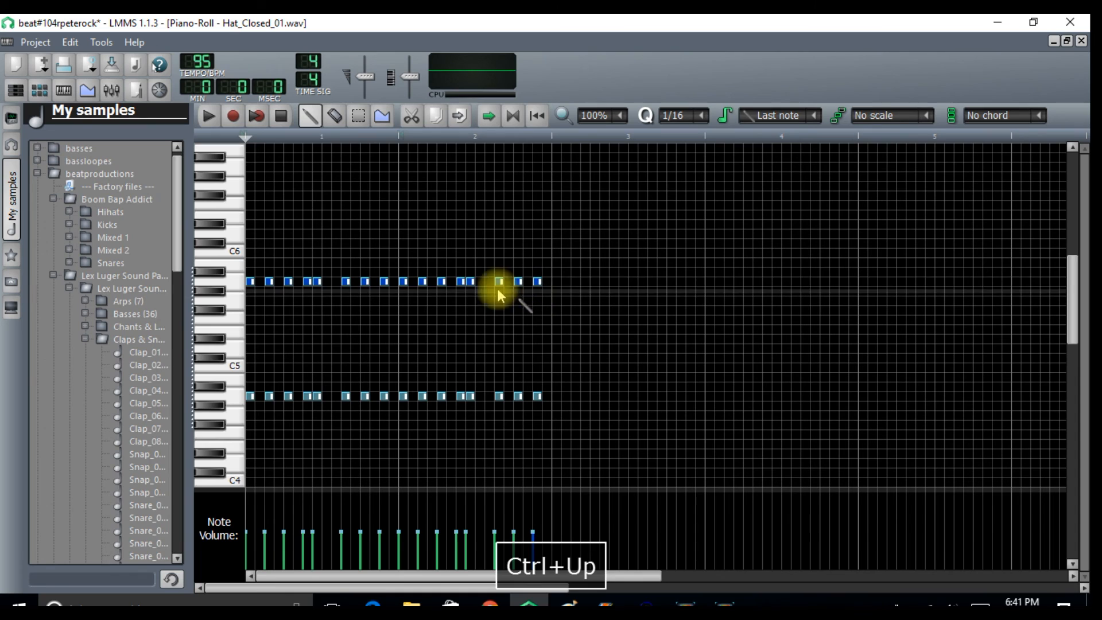
drag(466, 281, 779, 396)
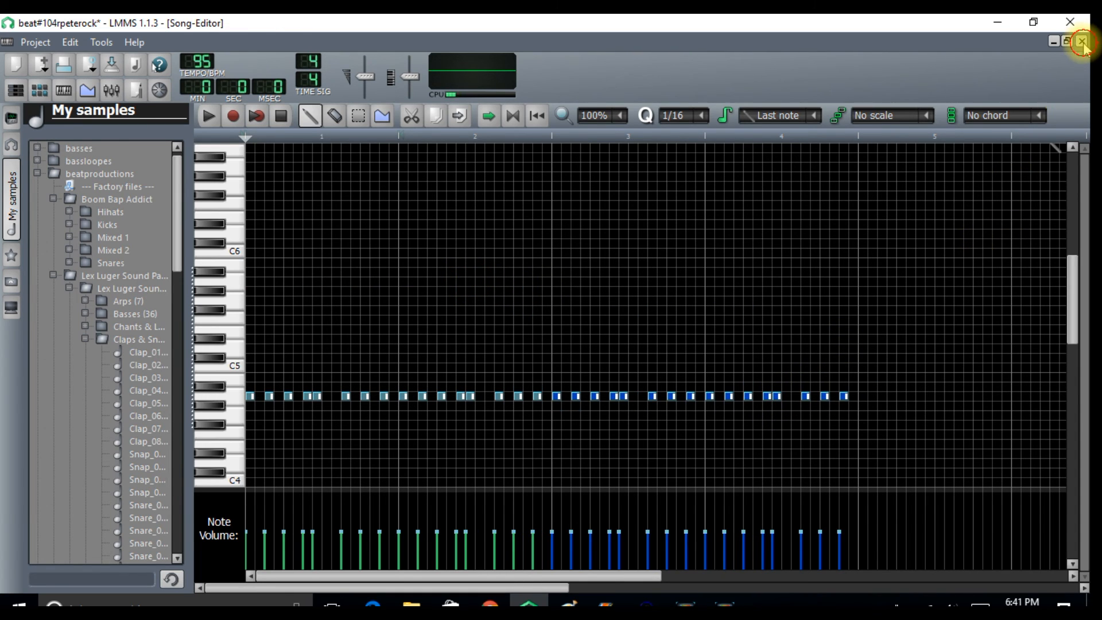
- Copy the Hat_Closed_01 pattern from bar 13 to bars 17 and 21 in the song, and delete the copy at bar 21
click(1083, 41)
drag(625, 364, 717, 368)
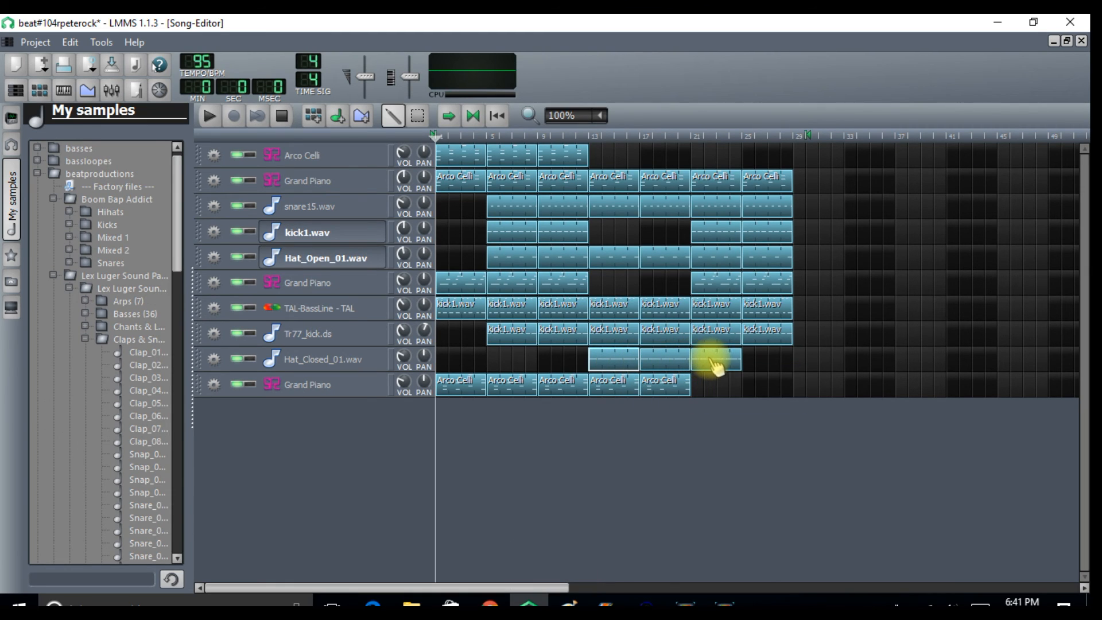
right_click(712, 361)
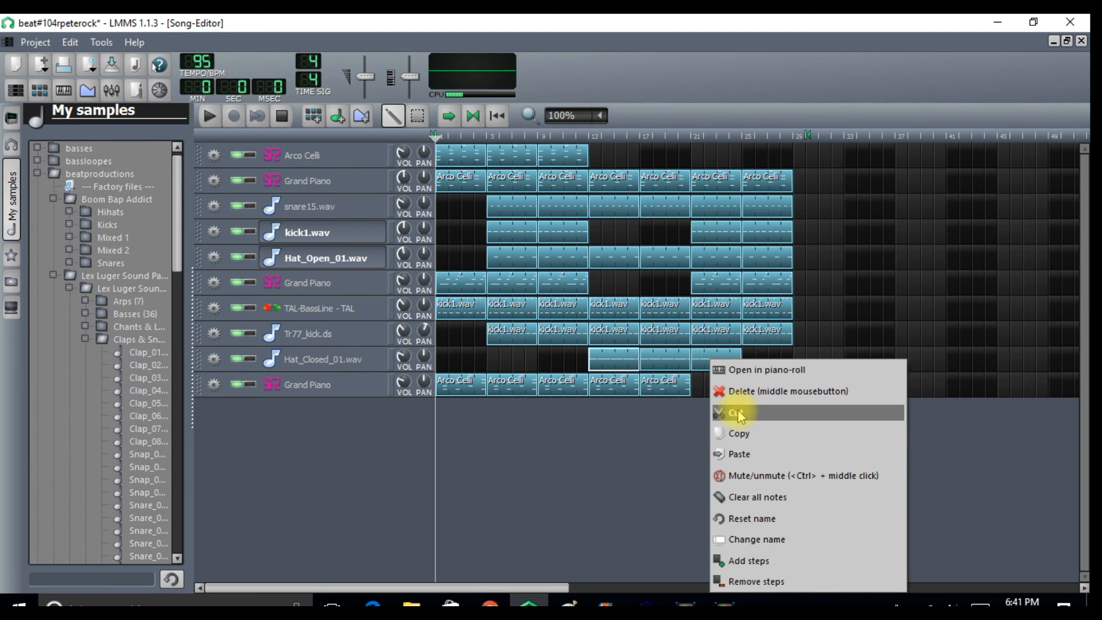
click(739, 393)
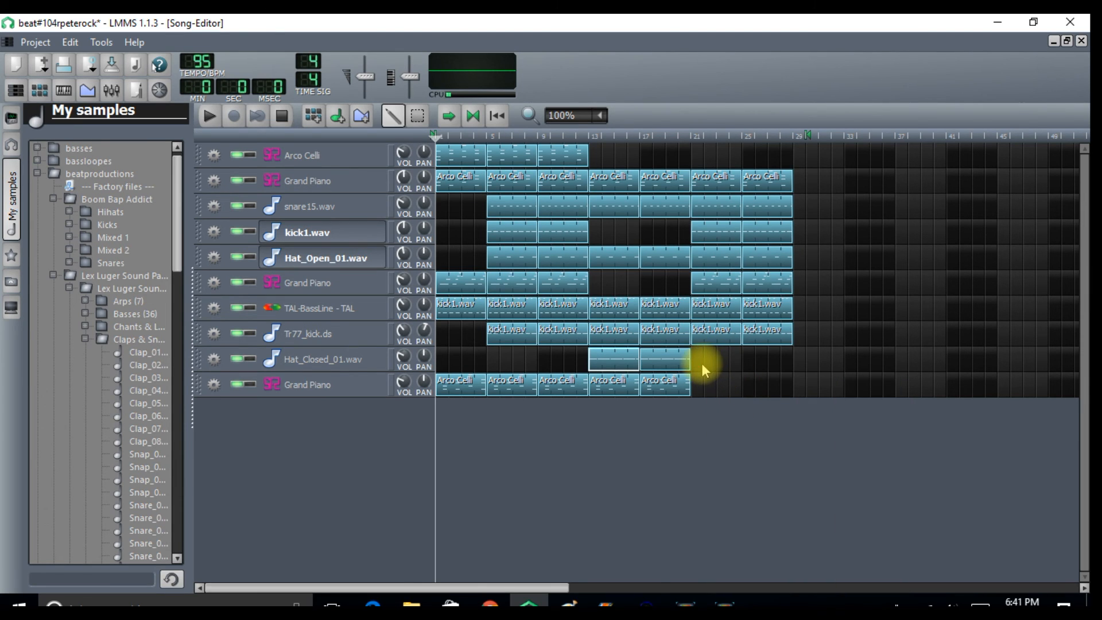
- Create a new Hat_Closed_01 pattern at bar 21 and place A4 sixteenth notes on steps 6, 7 and 8 of its first two bars
double_click(689, 363)
click(314, 118)
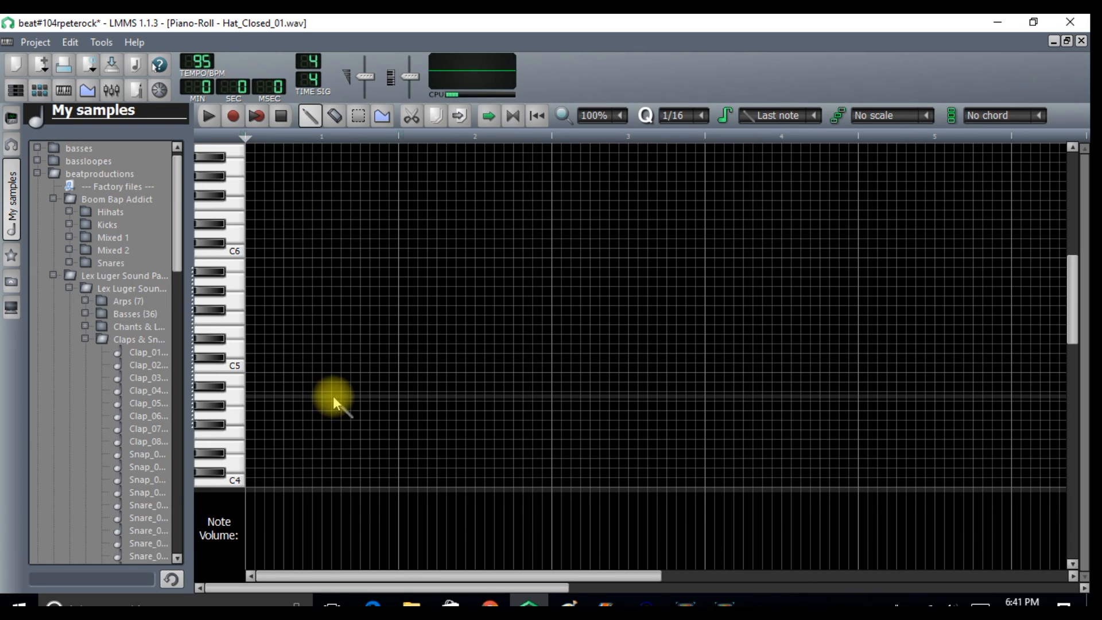
click(316, 397)
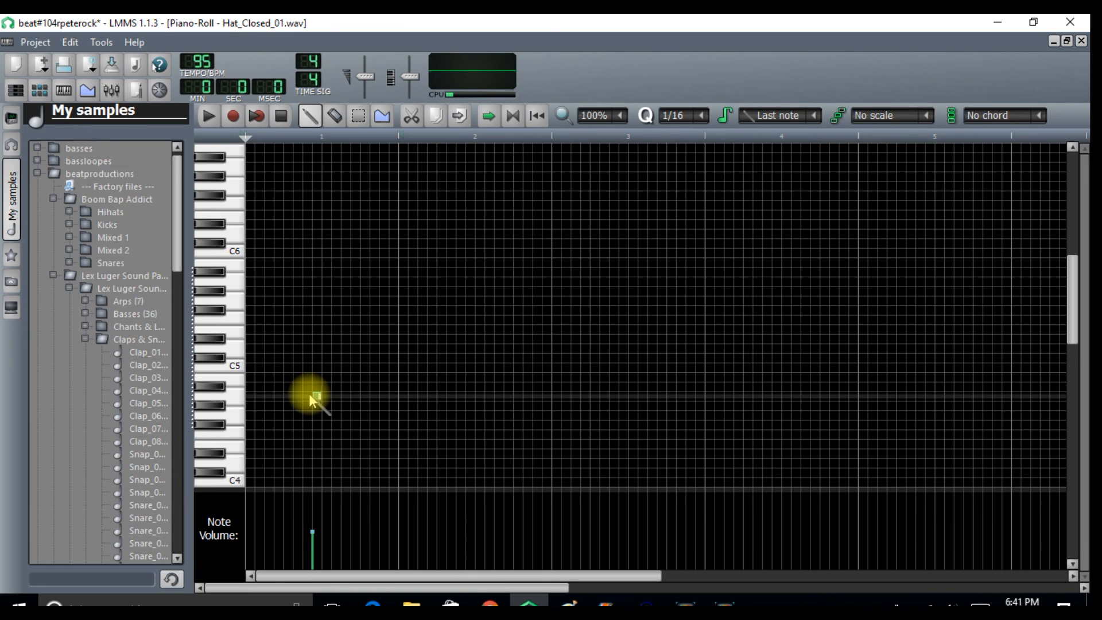
click(298, 396)
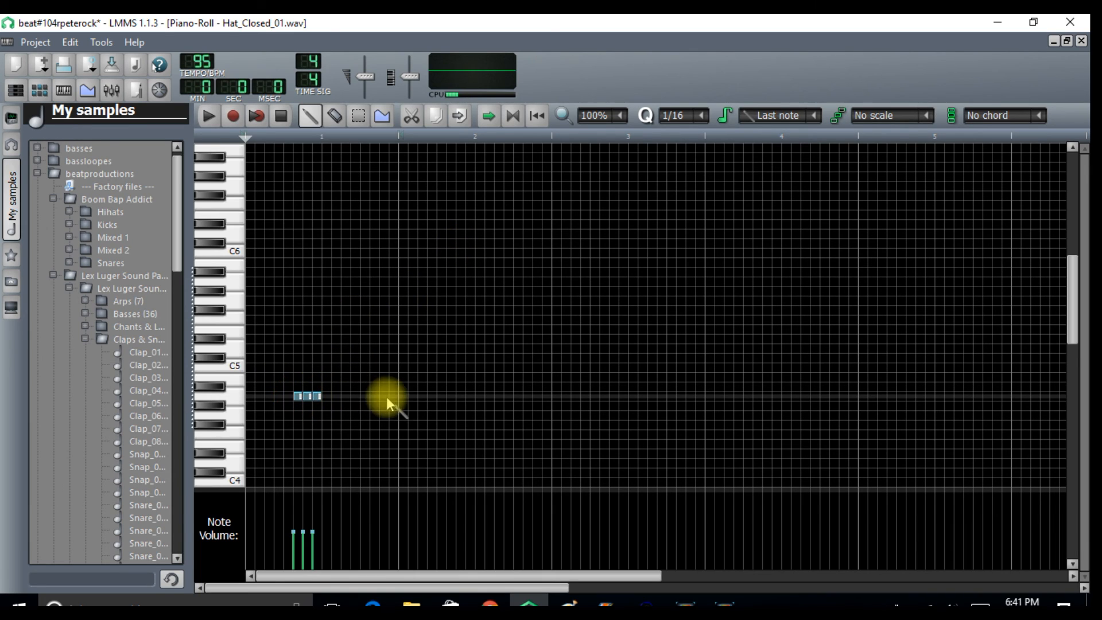
click(468, 396)
click(458, 397)
click(449, 397)
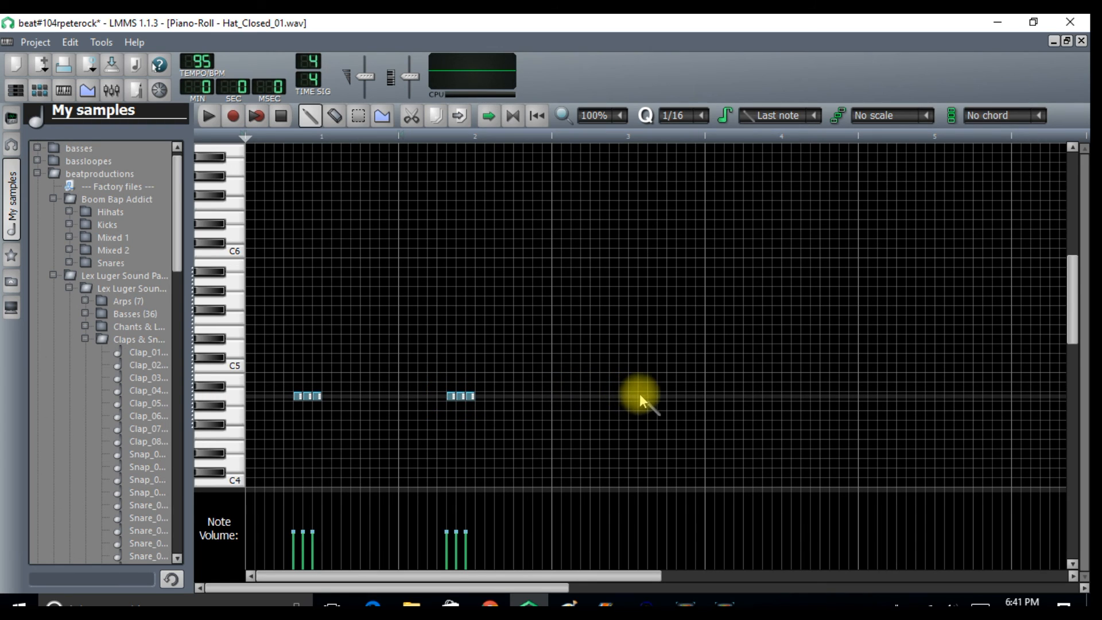
- Add A4 sixteenth notes on steps 6, 7 and 8 of the new hat pattern's third and fourth bars
click(619, 397)
click(611, 397)
click(602, 397)
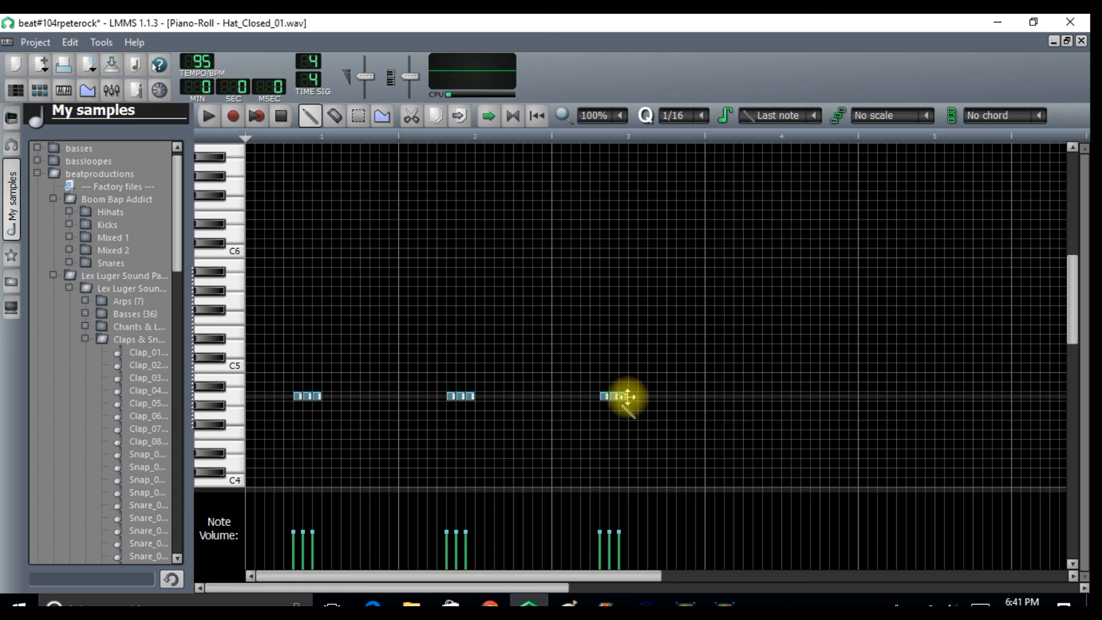
click(772, 397)
click(764, 398)
click(755, 398)
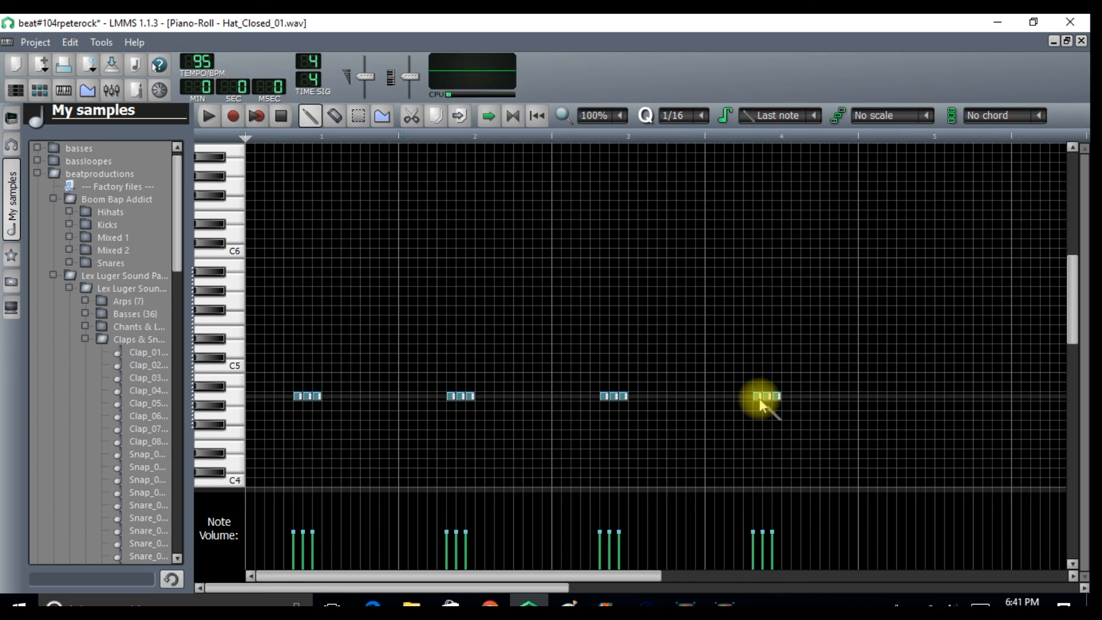
- Add A4 sixteenth notes on steps 13 and 15 of the pattern's bars 1, 2 and 4, and on steps 1 and 3 of bar 3
click(364, 396)
click(383, 396)
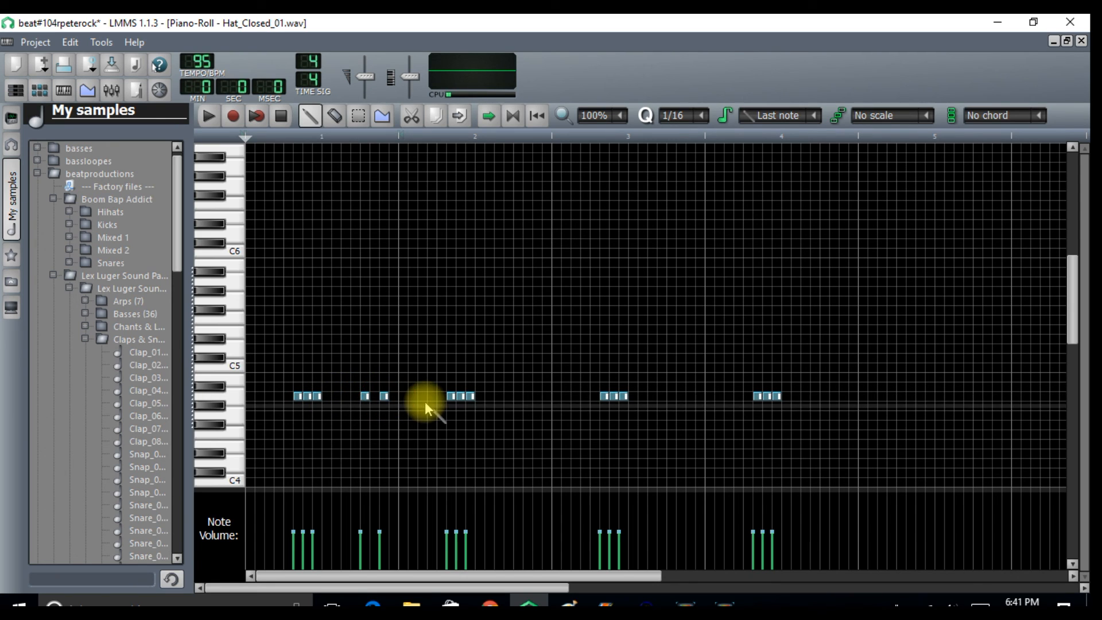
click(480, 396)
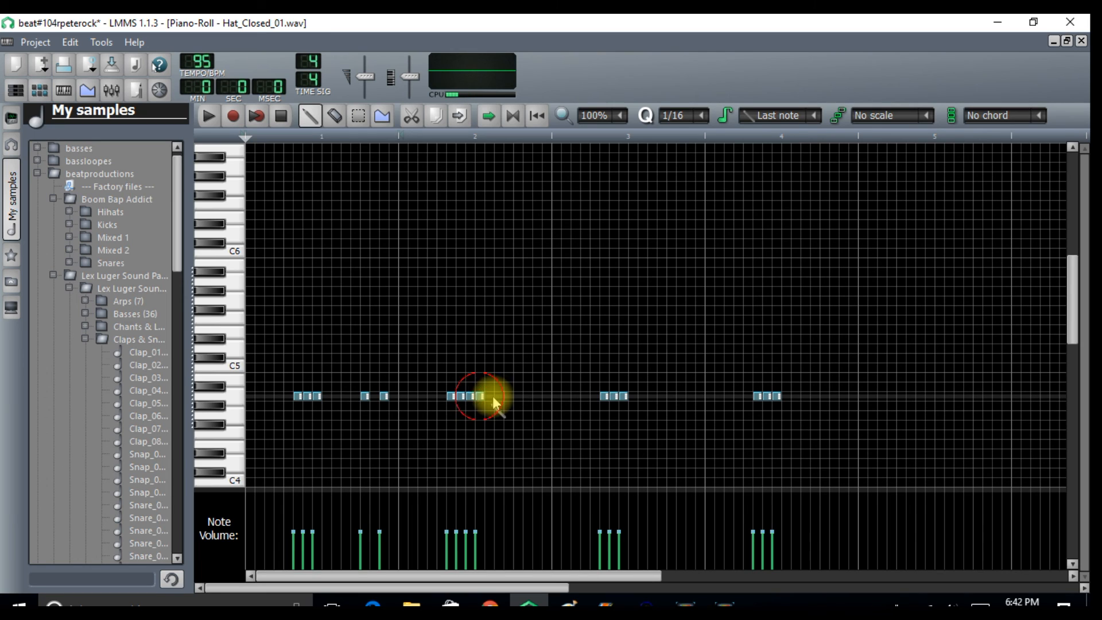
click(498, 396)
click(518, 396)
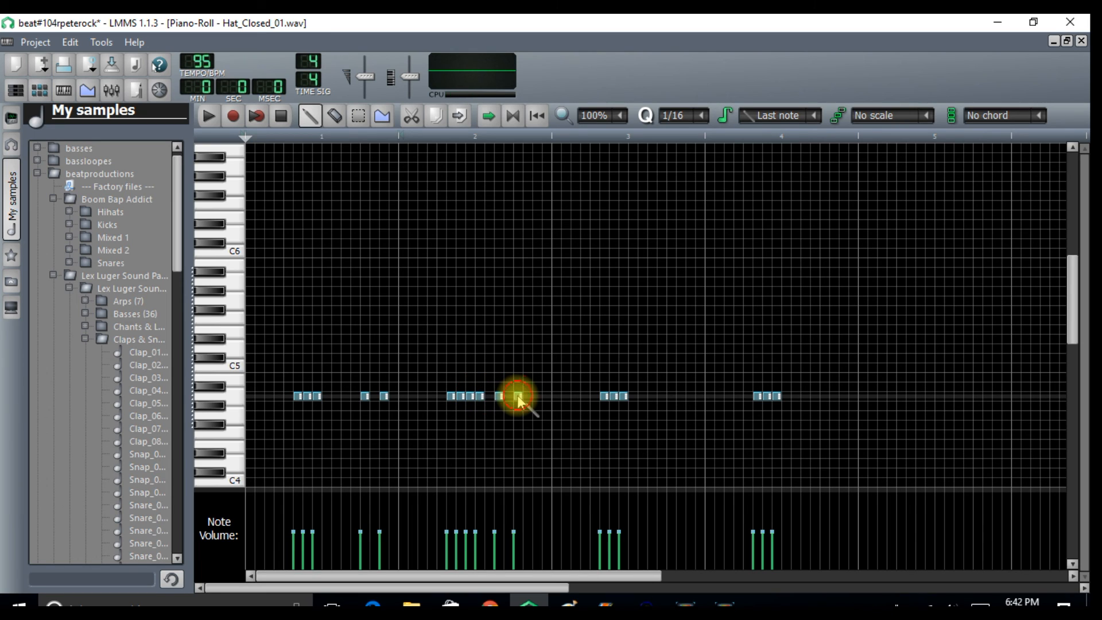
right_click(480, 397)
right_click(499, 396)
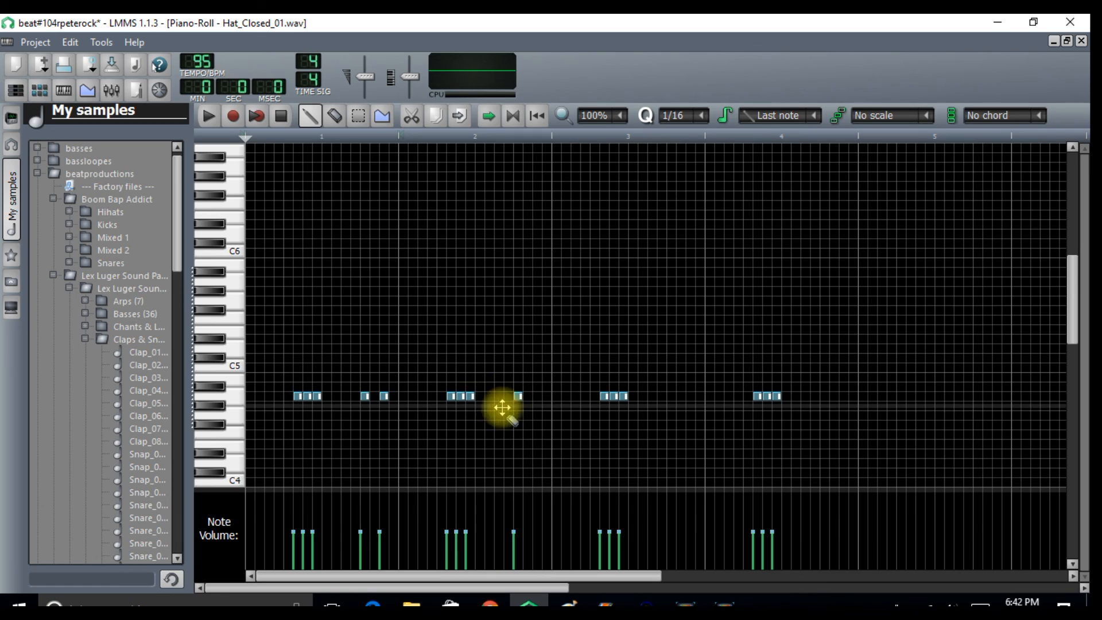
click(540, 397)
click(556, 397)
click(574, 397)
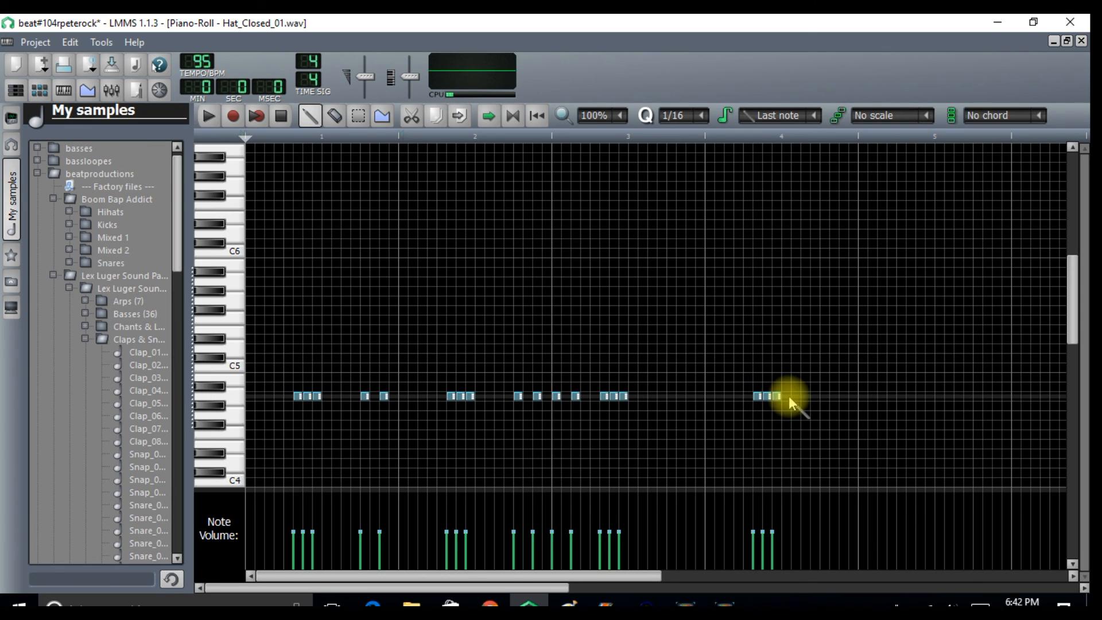
click(844, 396)
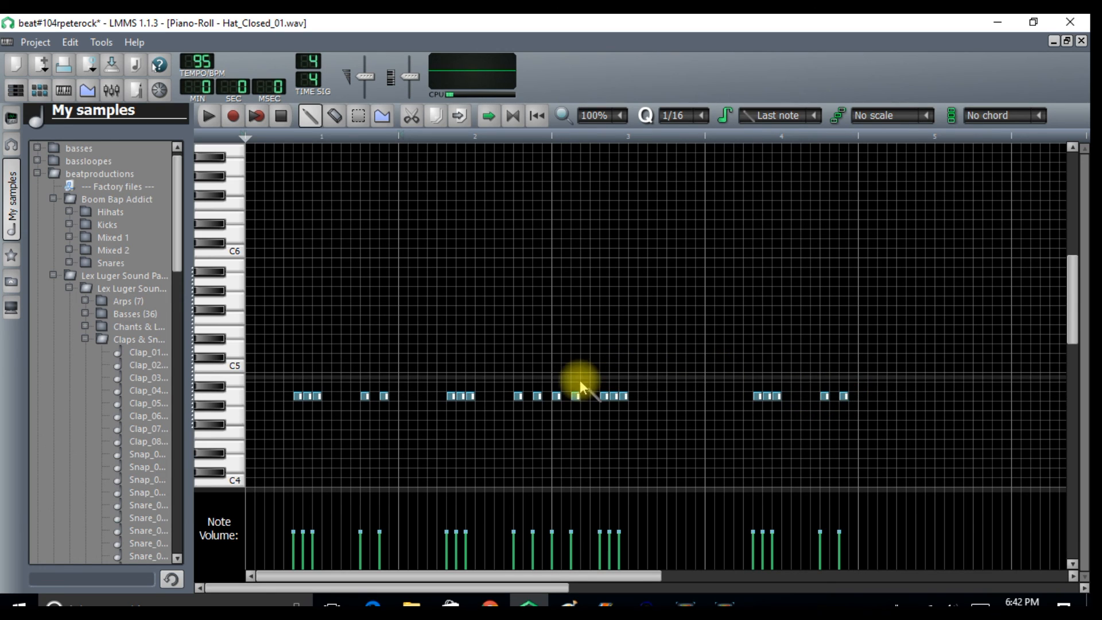
- With 1/64 quantization, turn steps 7–8 of the hat pattern's first bar and steps 6–8 of its second into half-length double hits
click(696, 115)
click(718, 242)
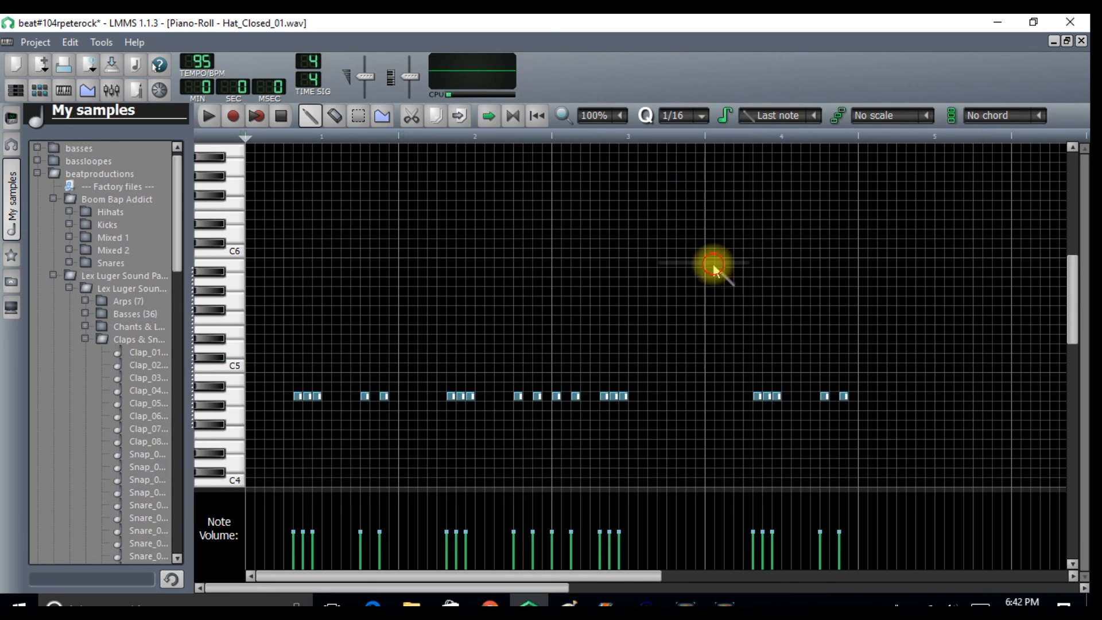
click(319, 397)
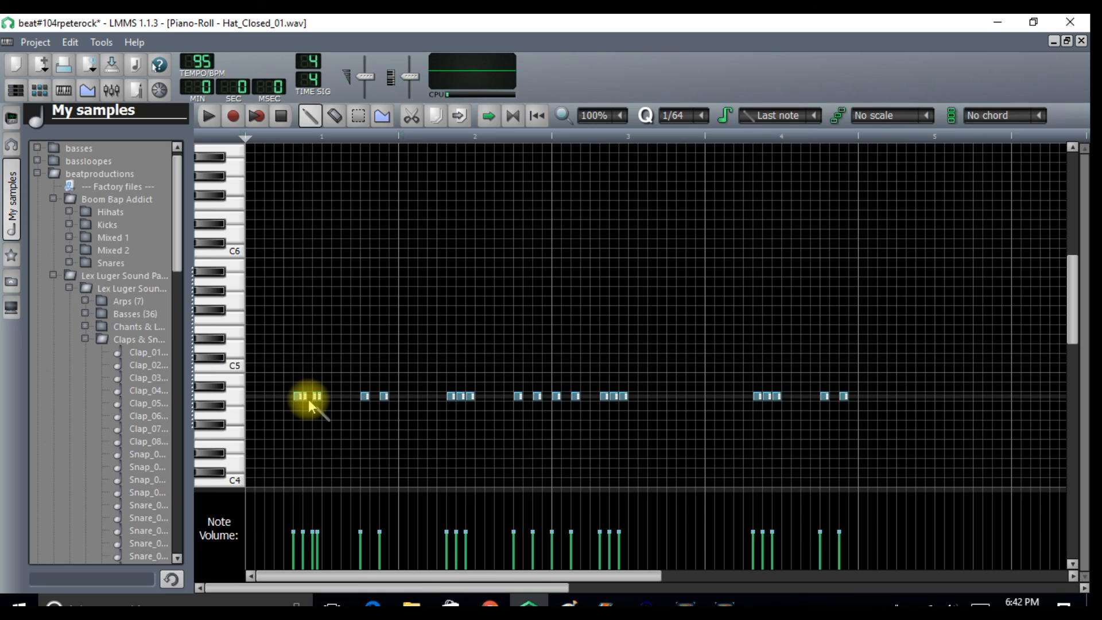
click(469, 398)
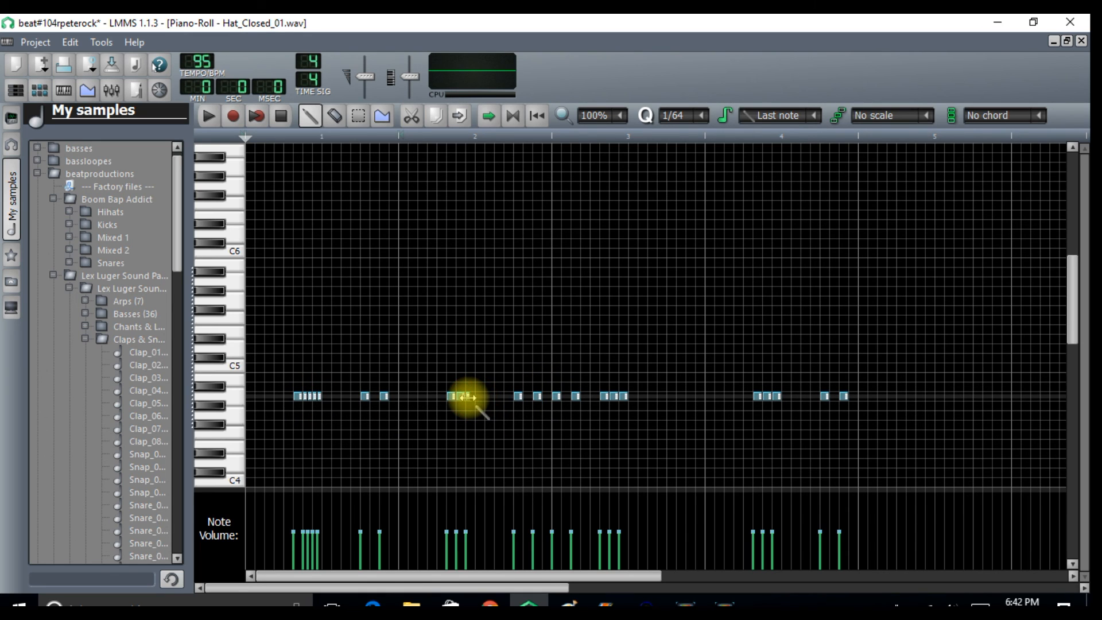
click(471, 397)
drag(464, 400, 459, 399)
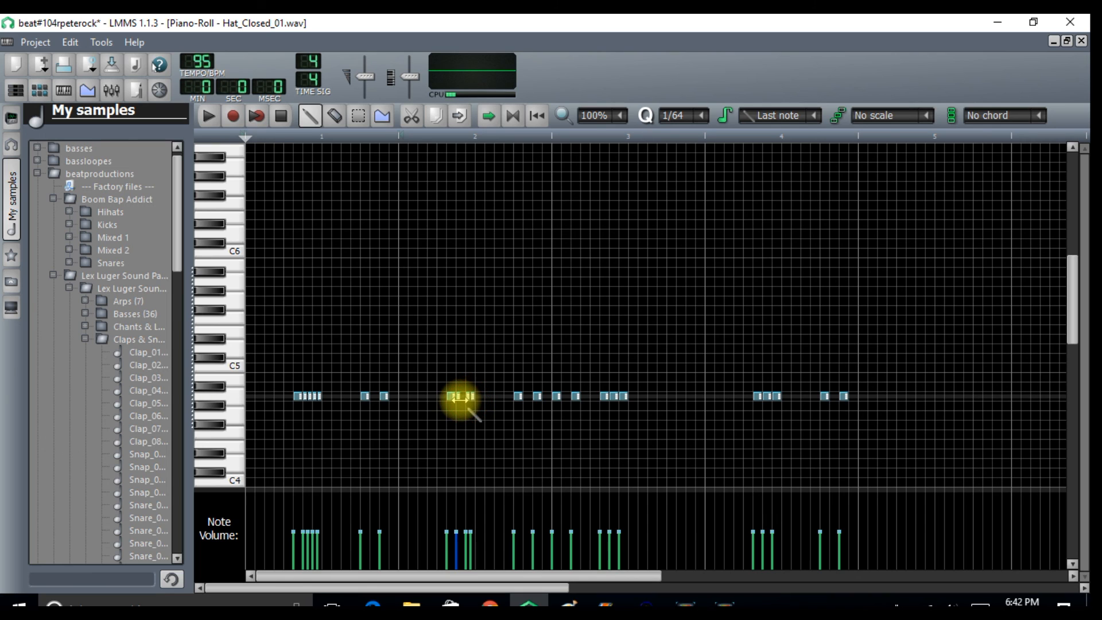
click(462, 397)
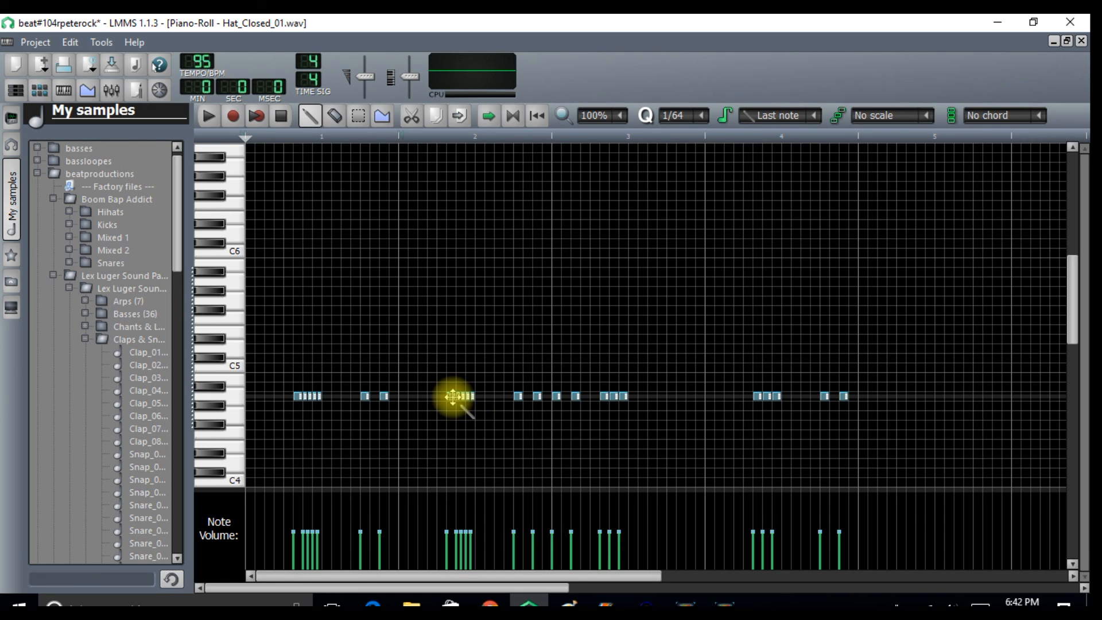
drag(455, 396, 451, 396)
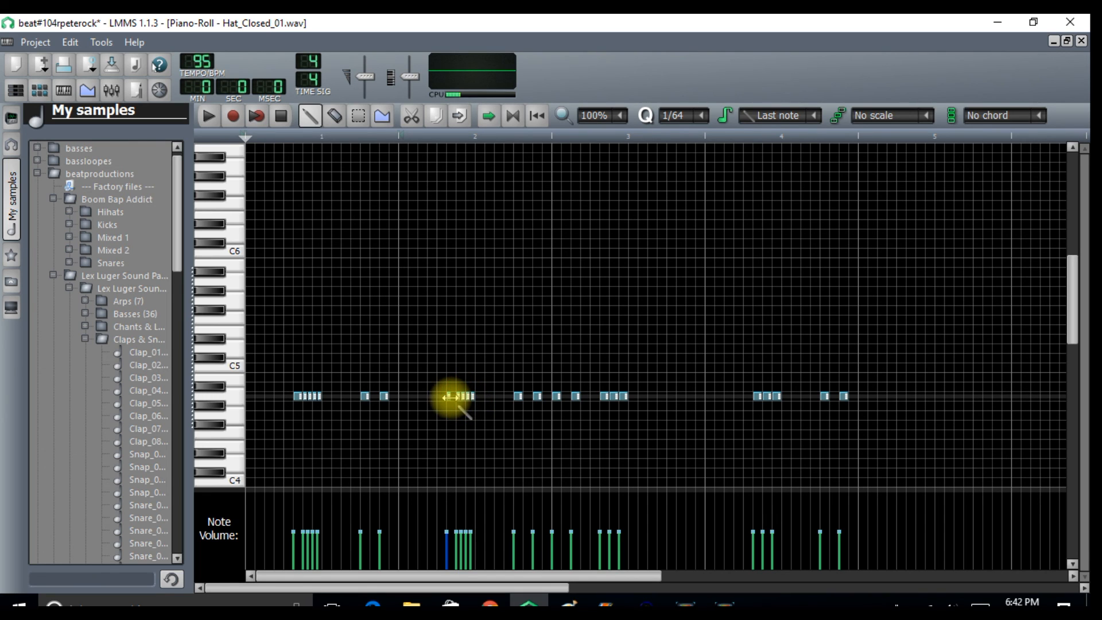
click(453, 396)
- Turn steps 6–8 of the hat pattern's third bar and steps 7–8 of its fourth bar into half-length double hits
drag(625, 398, 623, 397)
click(625, 397)
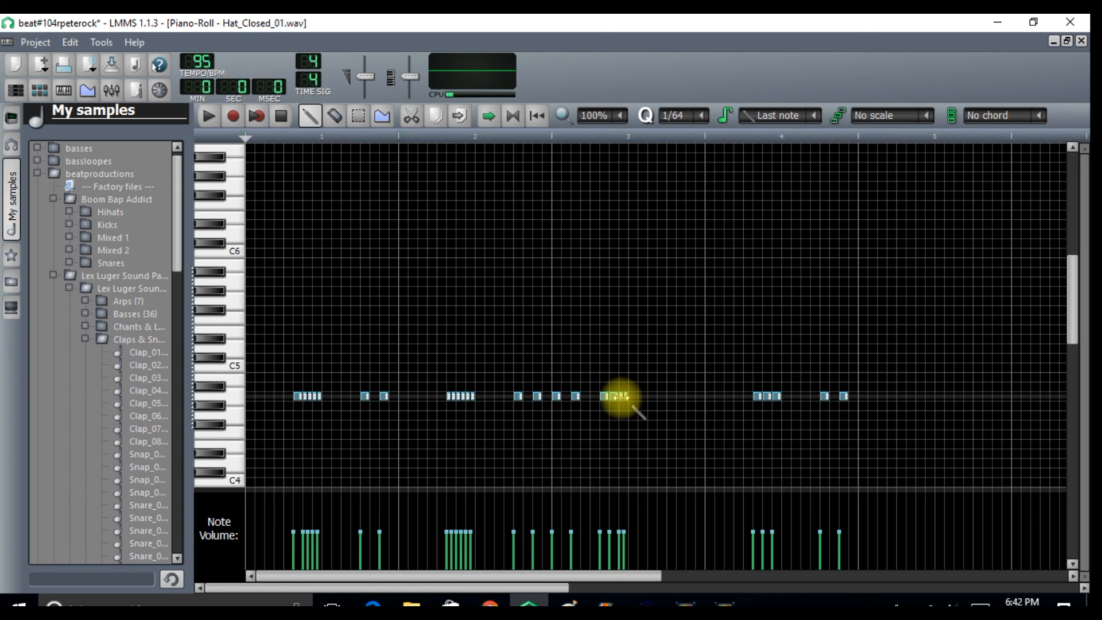
drag(616, 396, 609, 396)
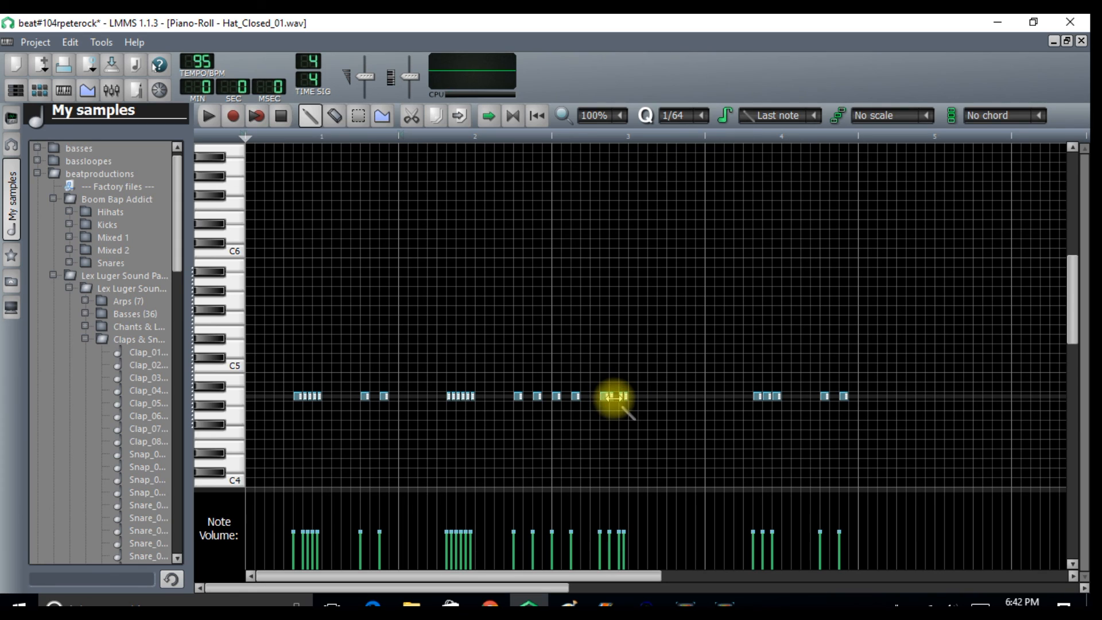
click(616, 400)
click(606, 397)
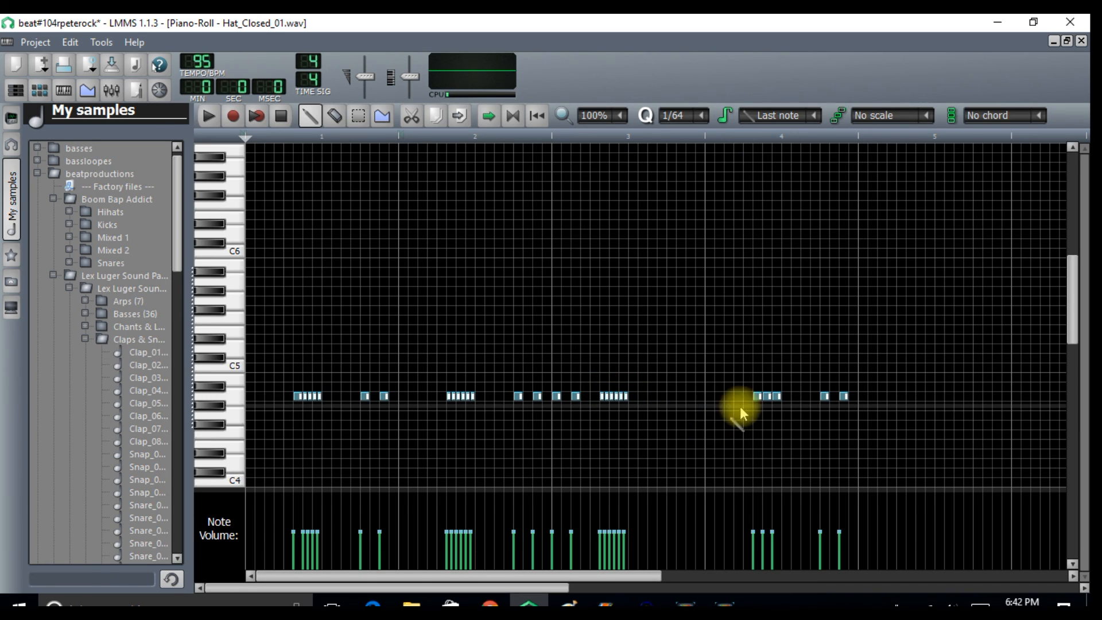
click(775, 396)
click(780, 396)
click(770, 397)
click(768, 397)
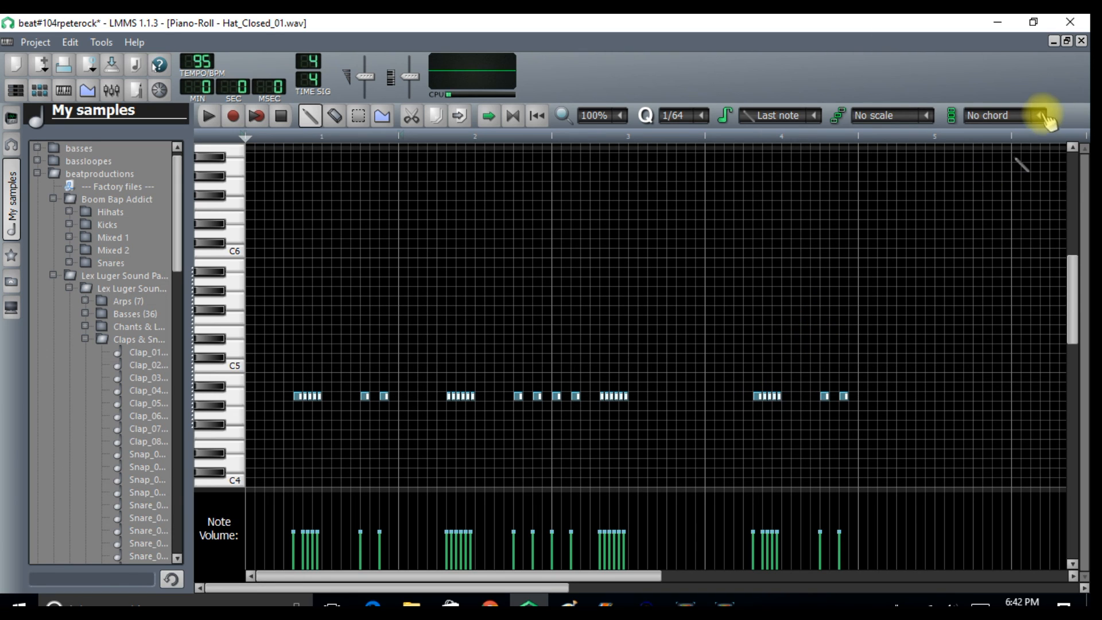
- Play the arrangement from about bar 13 and copy the bar 21 Hat_Closed_01 pattern to bar 25, stopping playback at the end
click(1082, 41)
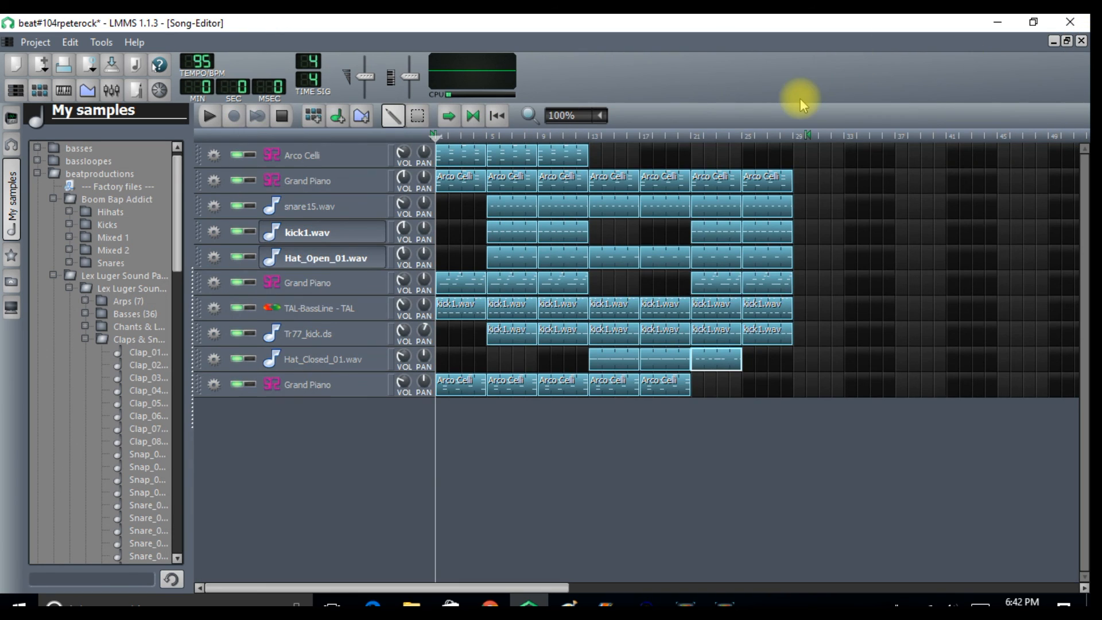
click(586, 138)
click(210, 117)
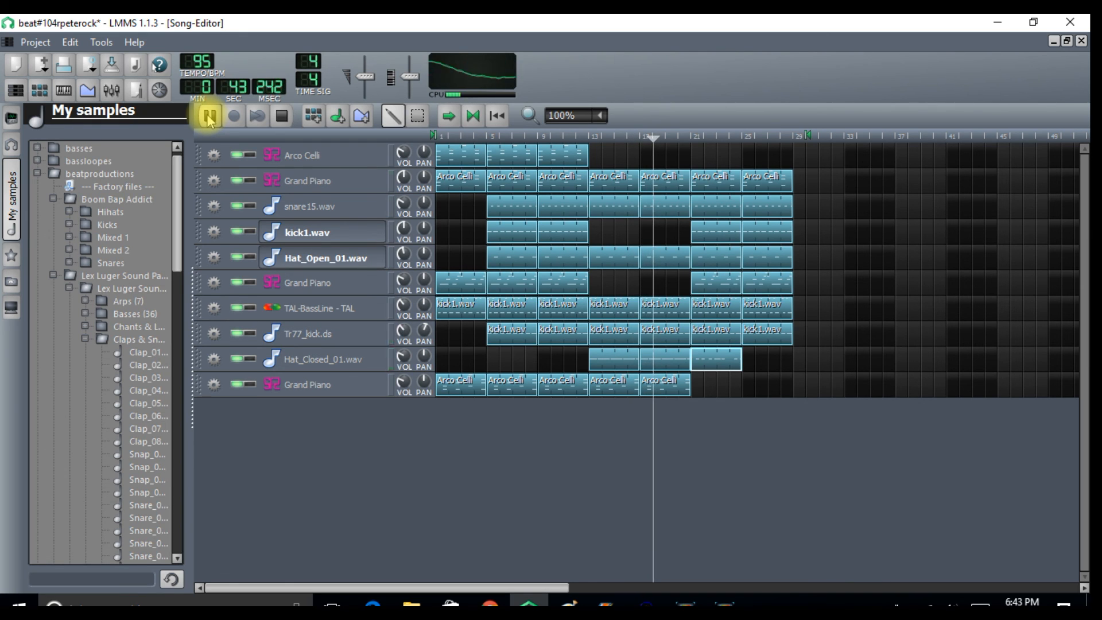
drag(718, 365, 751, 357)
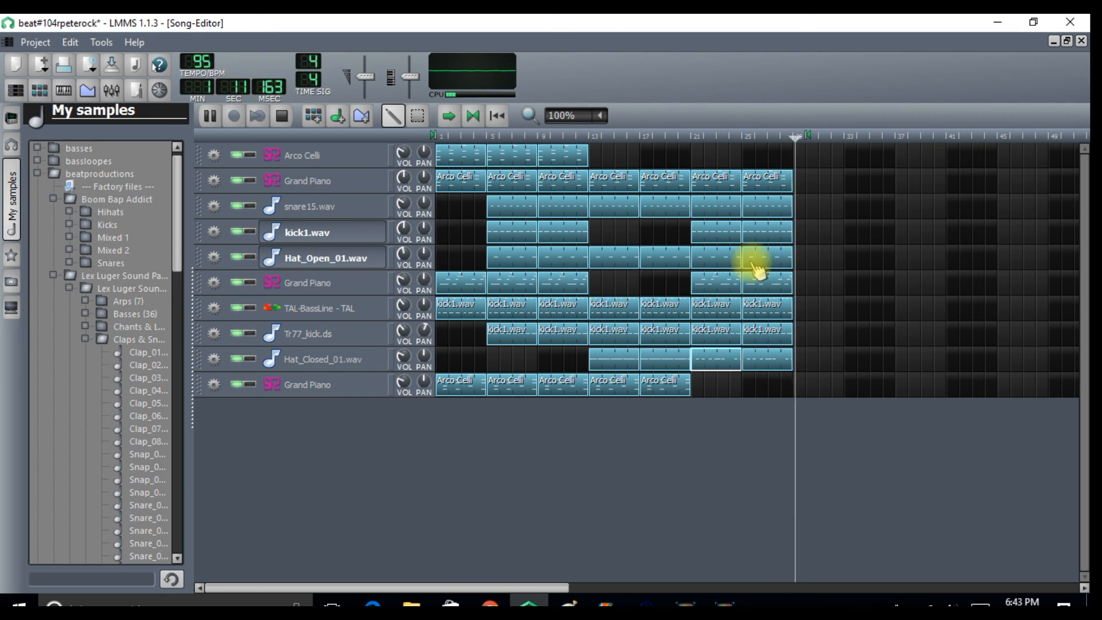
click(281, 115)
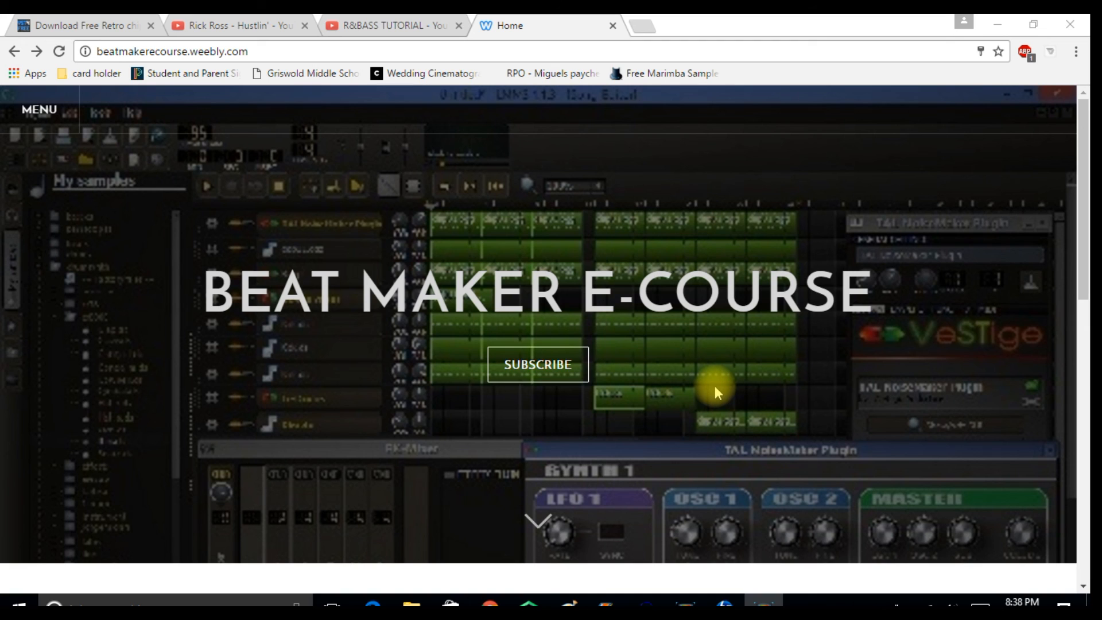
- Switch to the browser and open the subscribe page of the Beat Maker E-Course site at beatmakerecourse.weebly.com
click(547, 373)
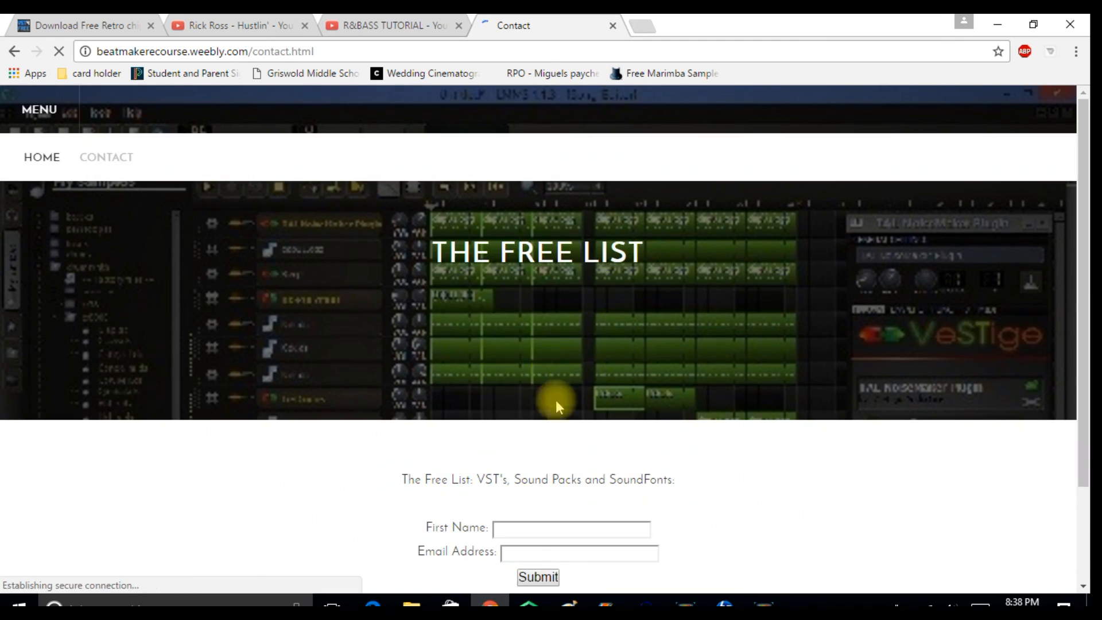